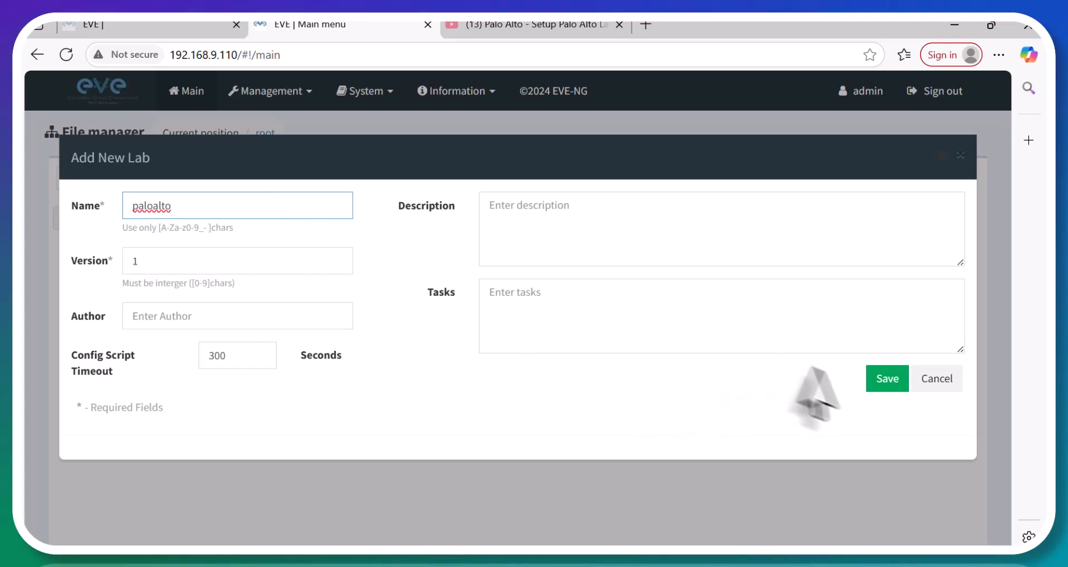
Save the lab, then add a Palo Alto node named PaloAlto with 6000 MB RAM.
left_click(883, 383)
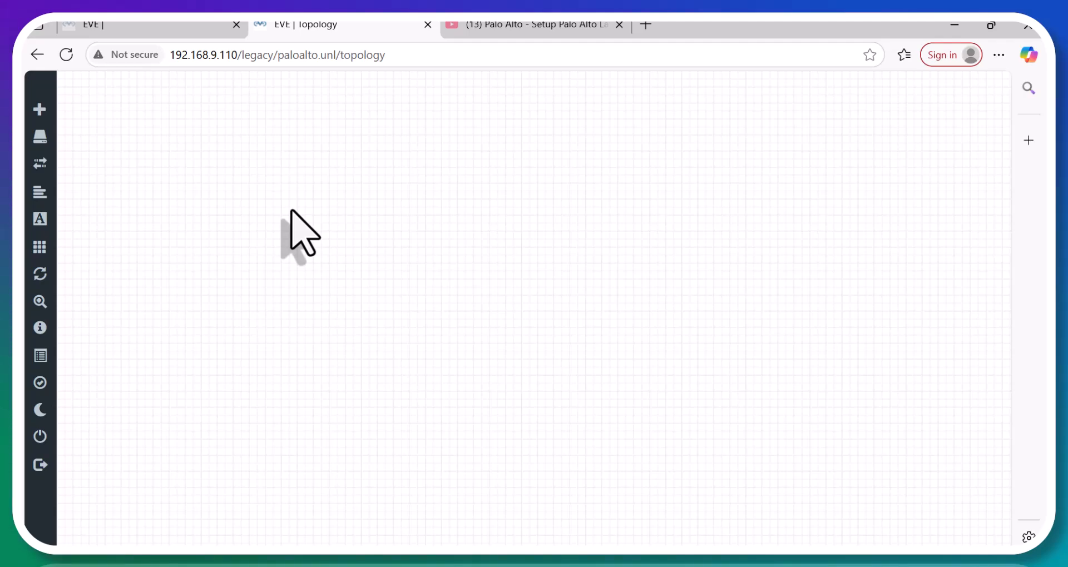
right_click(307, 105)
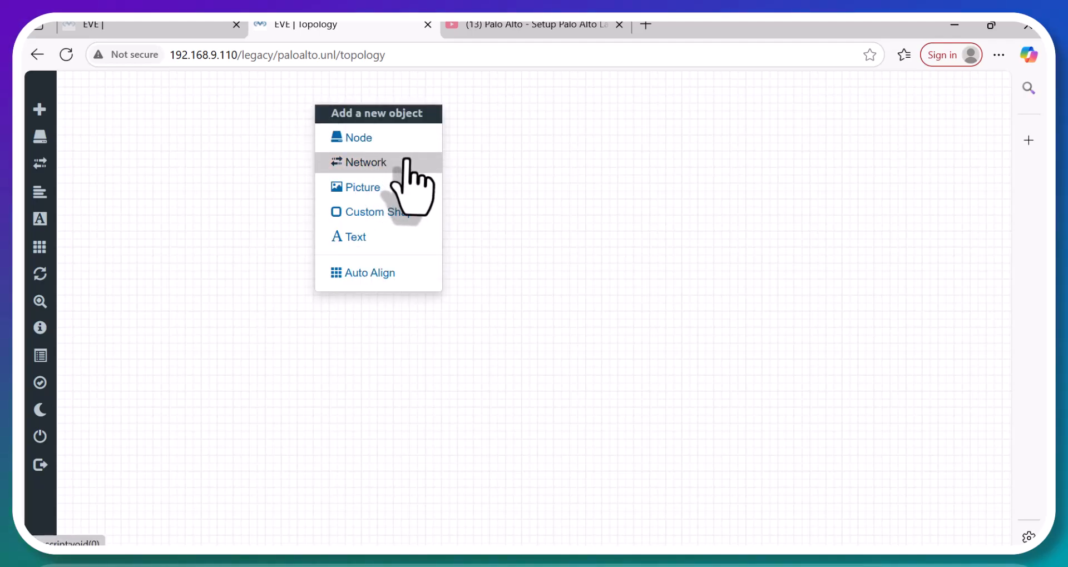
left_click(368, 139)
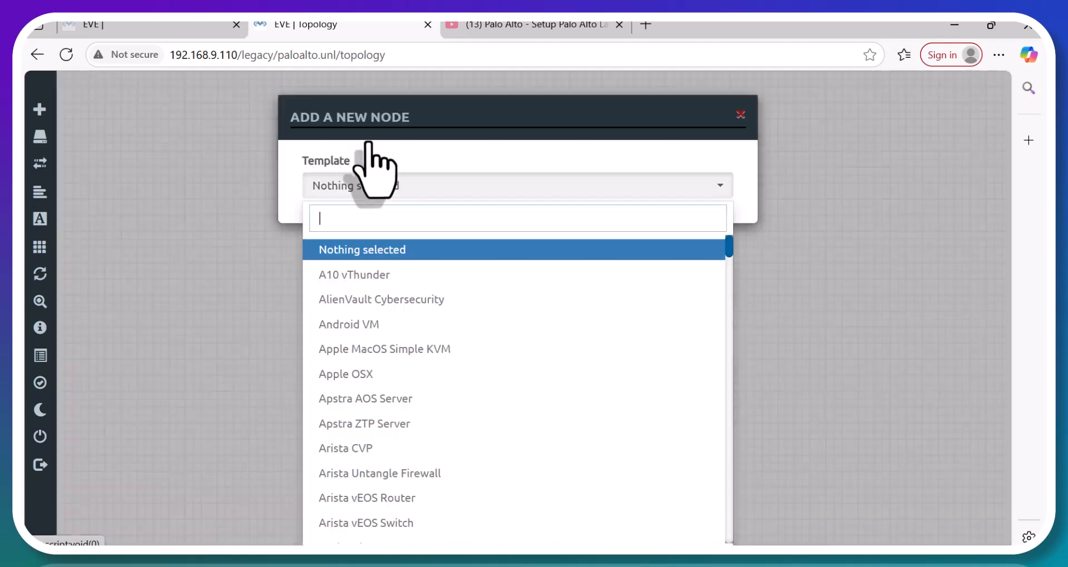
type("pa")
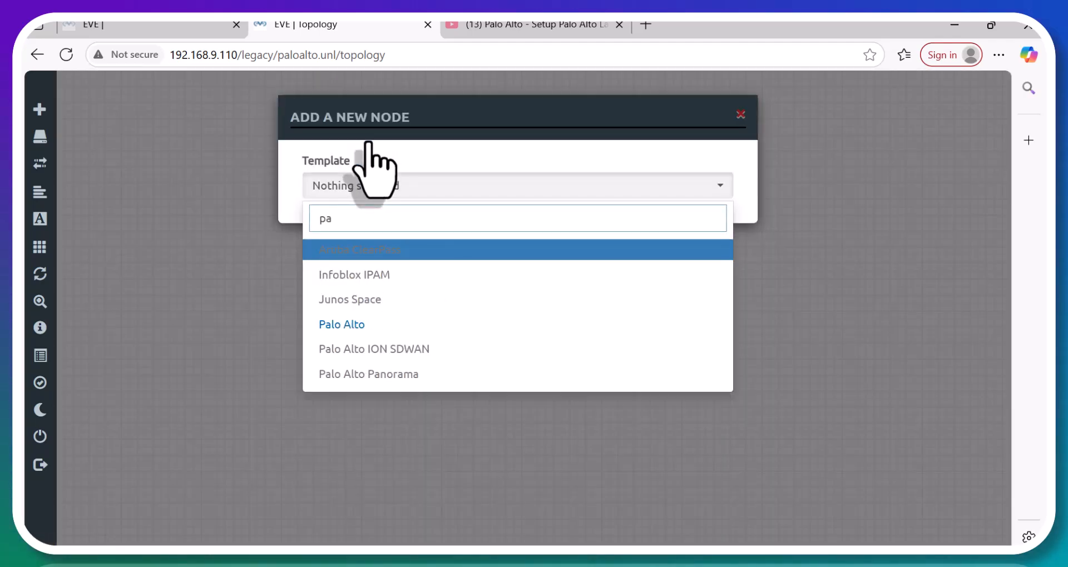
left_click(381, 327)
scroll(478, 503, "down", 1)
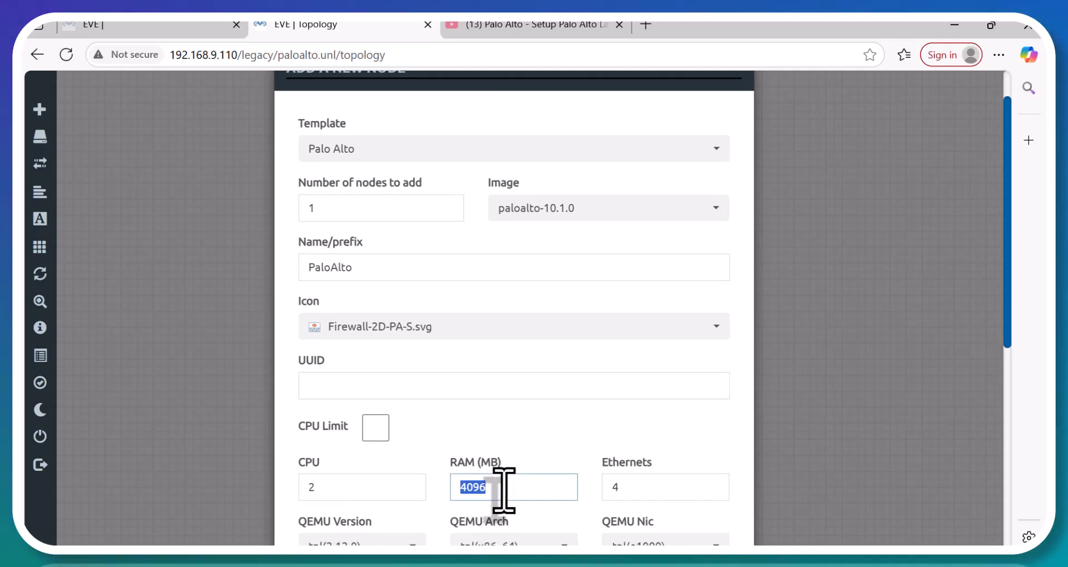
type("6000")
scroll(529, 424, "down", 6)
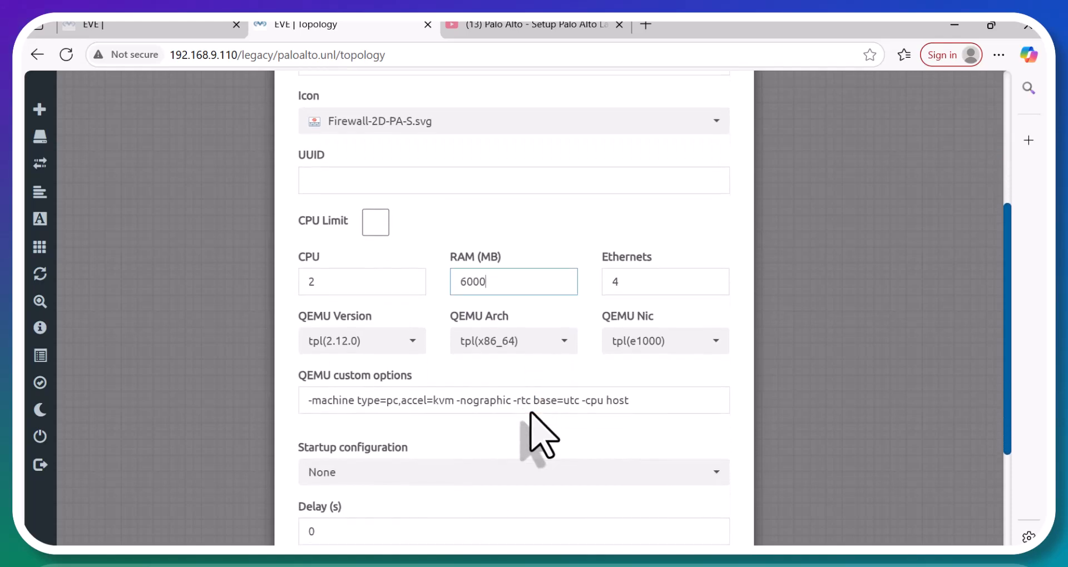
scroll(528, 422, "down", 2)
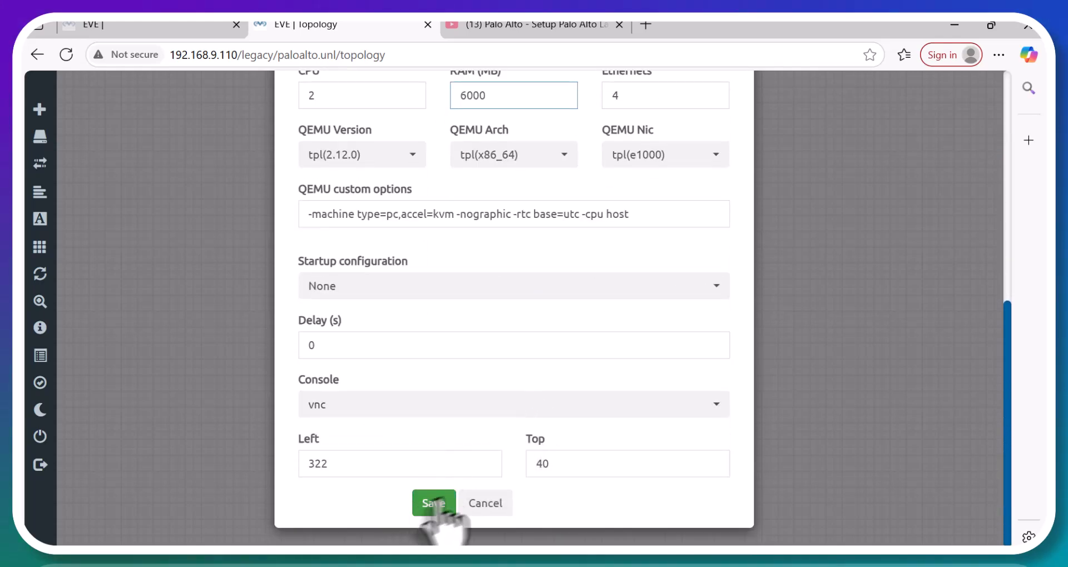
left_click(445, 500)
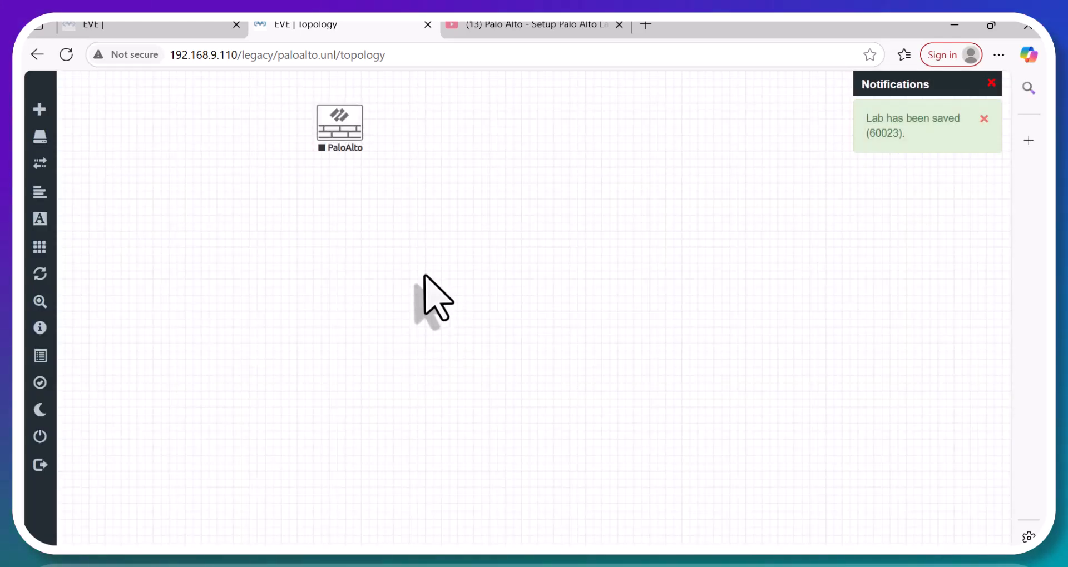
Add a network named Net of type Management(Cloud0) to the topology.
right_click(510, 105)
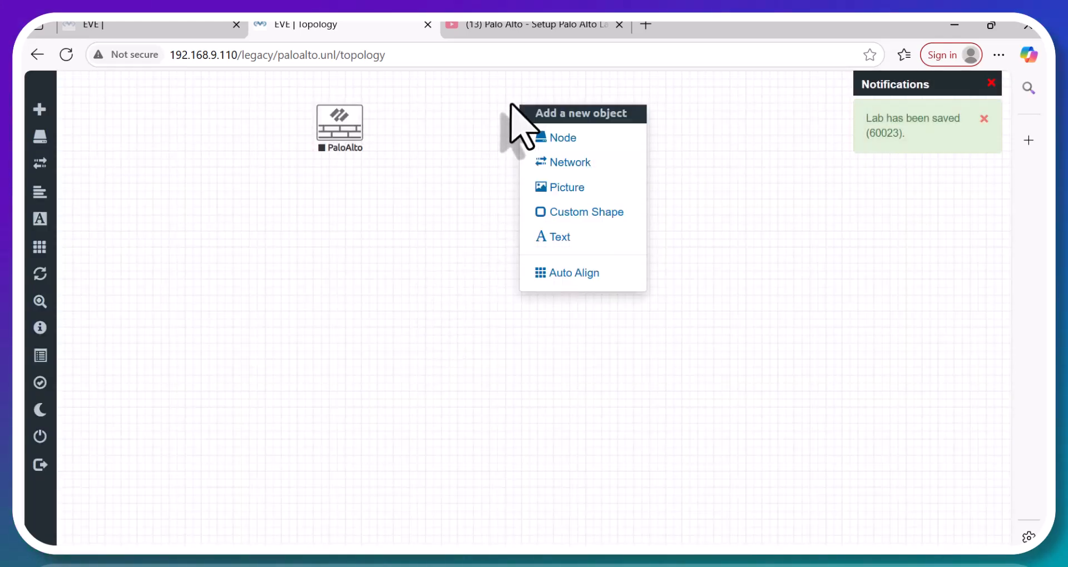
left_click(589, 167)
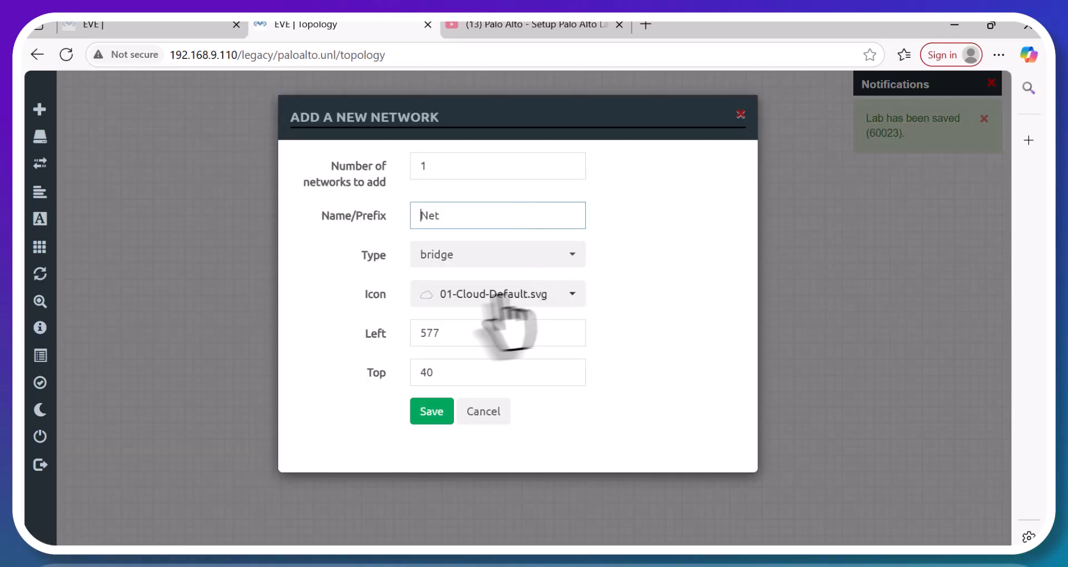
left_click(507, 260)
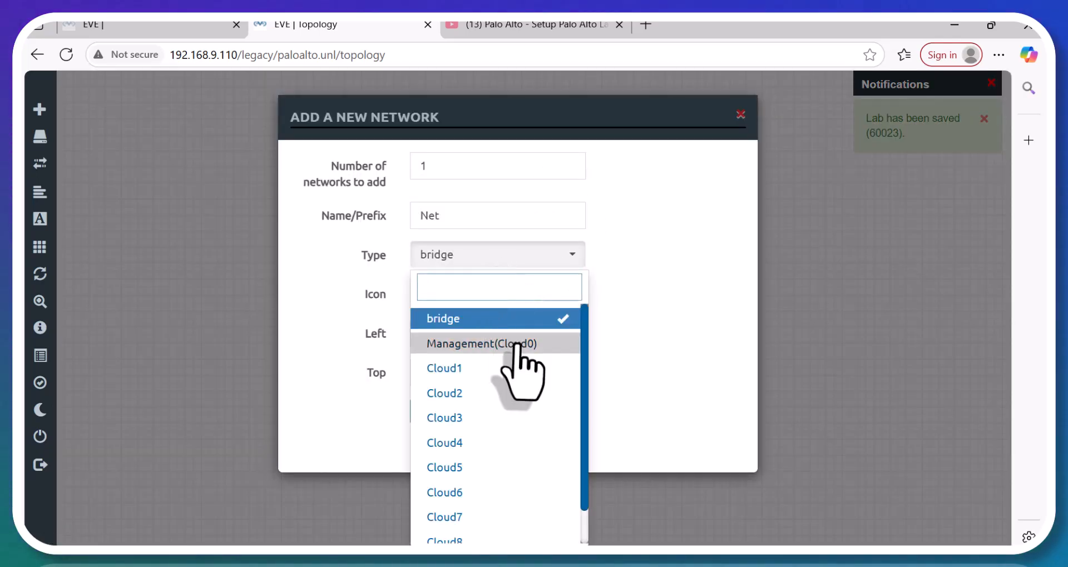
left_click(557, 343)
left_click(438, 414)
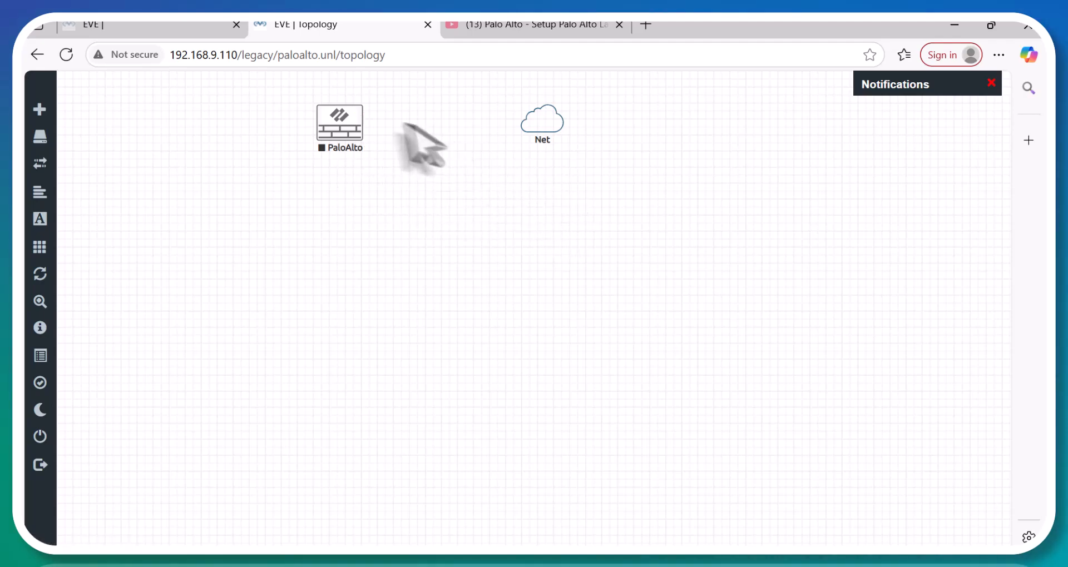
Start adding a network twice, cancelling the form each time without adding anything.
right_click(214, 220)
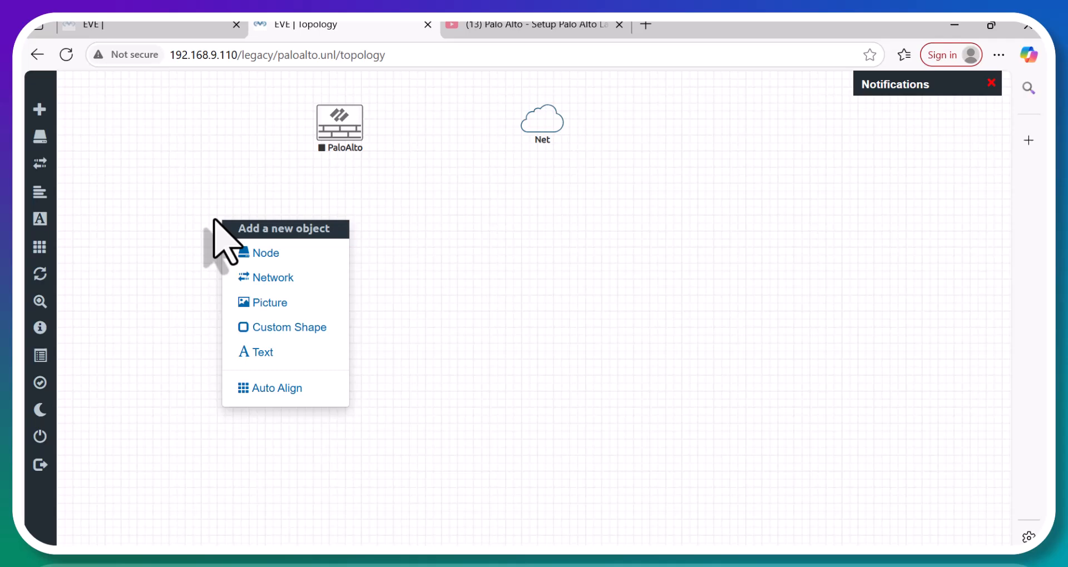
left_click(286, 285)
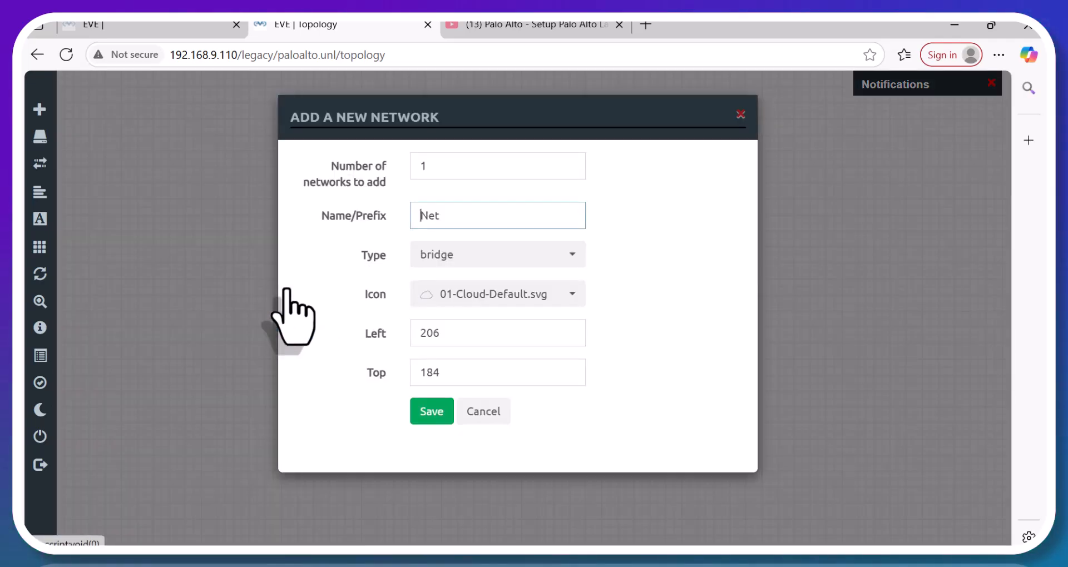
left_click(741, 115)
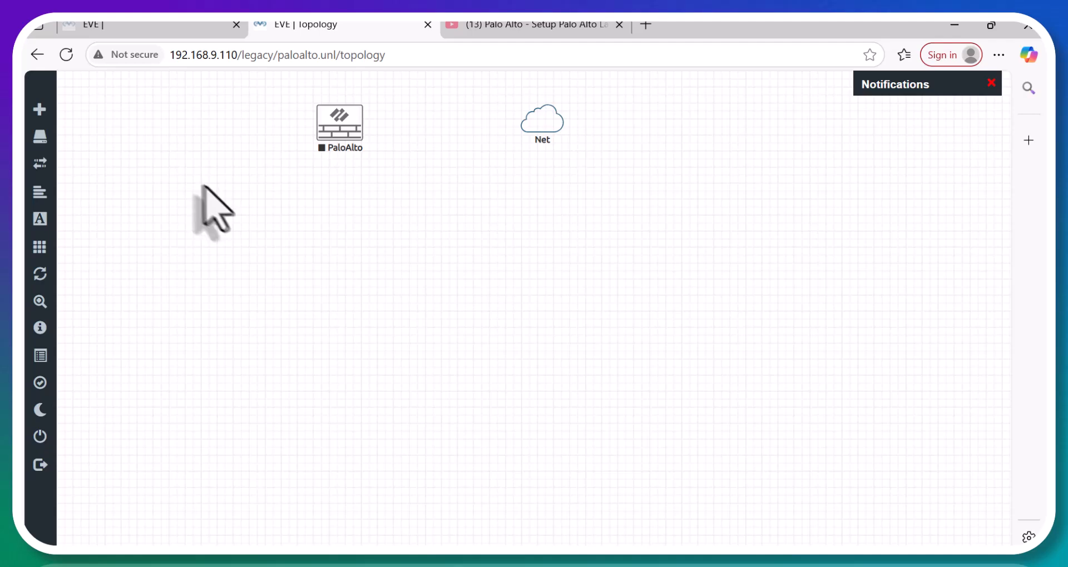
right_click(219, 191)
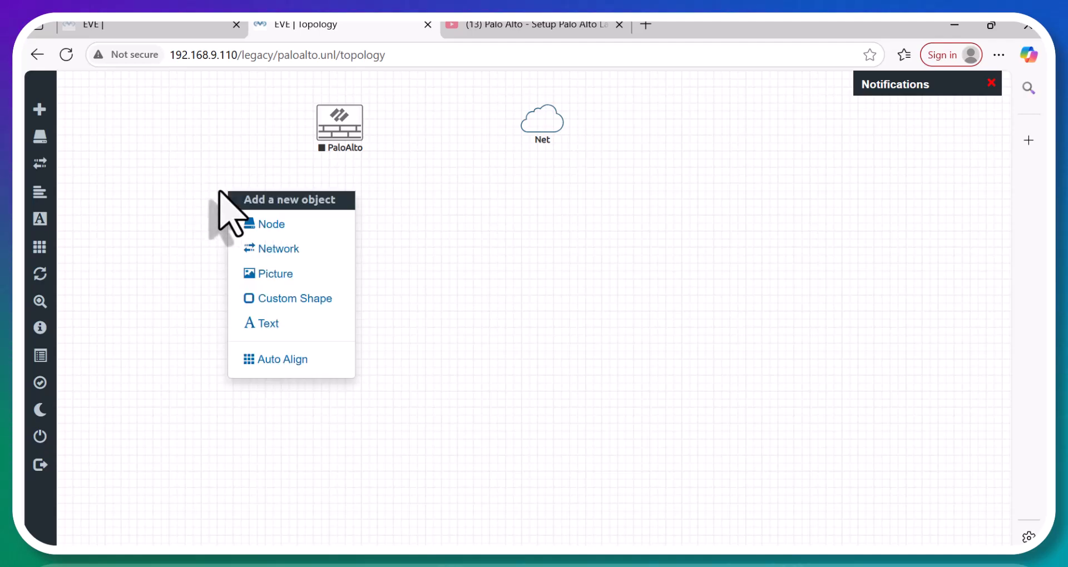
left_click(305, 252)
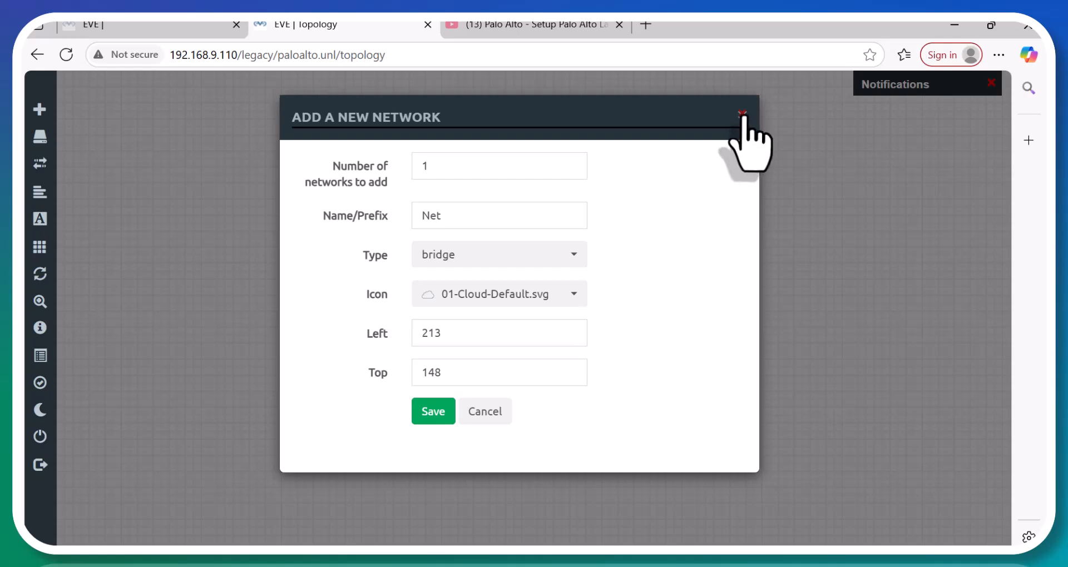
left_click(742, 114)
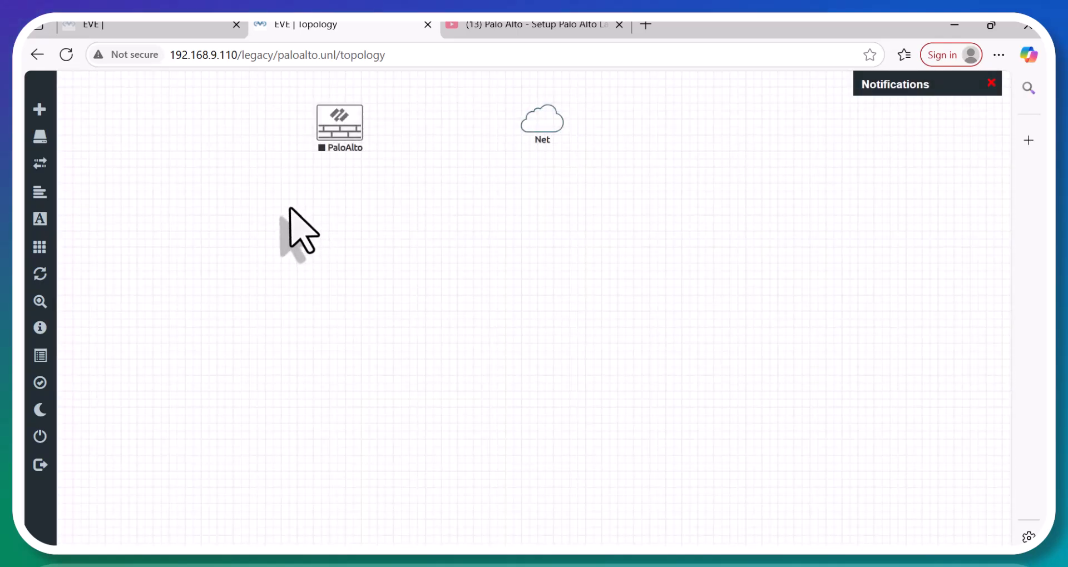
Add a Windows node named Win with RAM reduced from 4096 to 2048 MB.
right_click(299, 251)
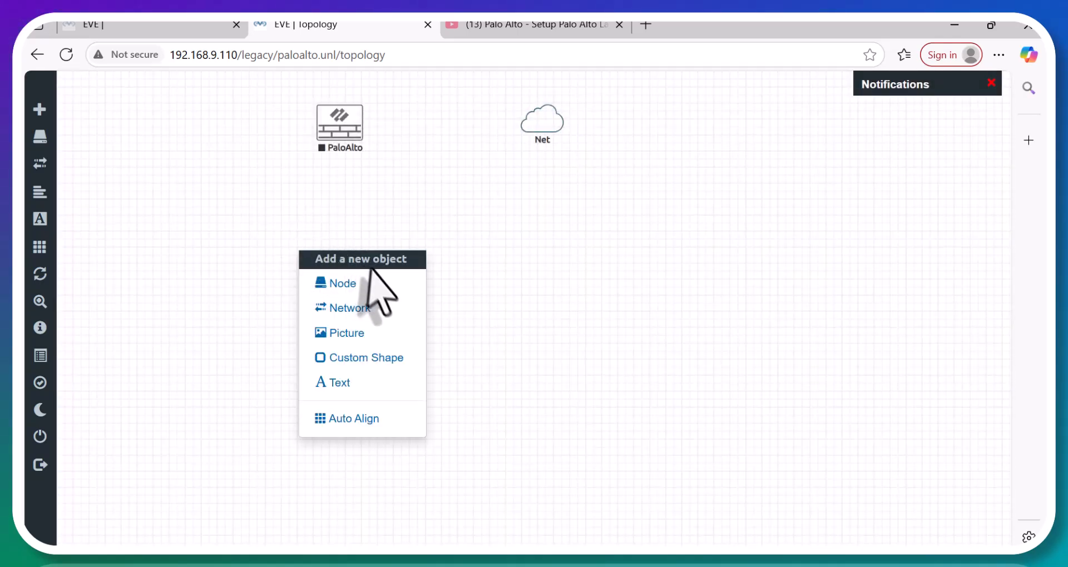
left_click(376, 285)
type("win")
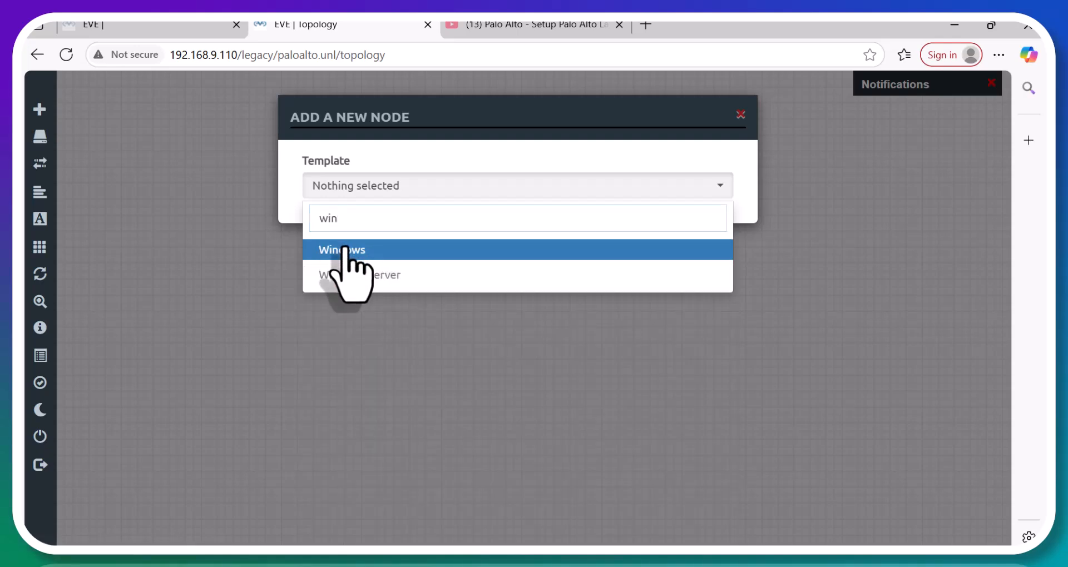
left_click(350, 250)
double_click(498, 531)
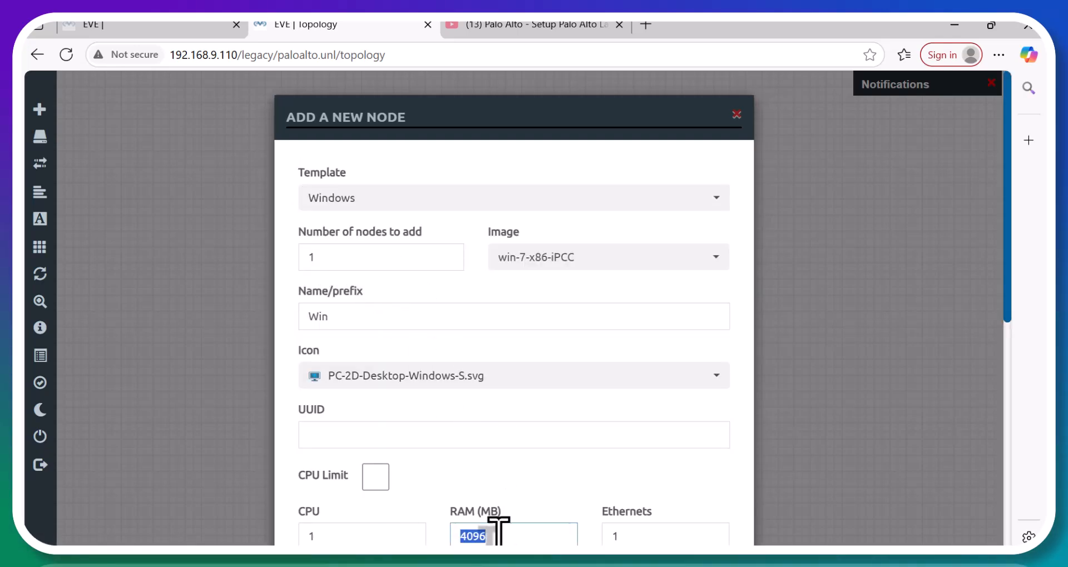
type("2048")
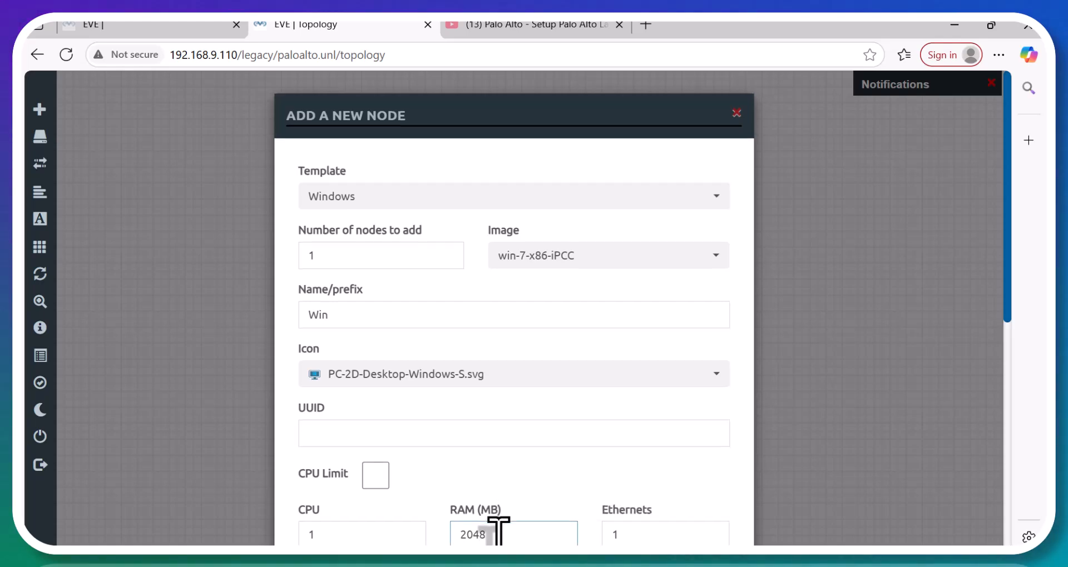
scroll(497, 531, "down", 6)
scroll(495, 500, "down", 2)
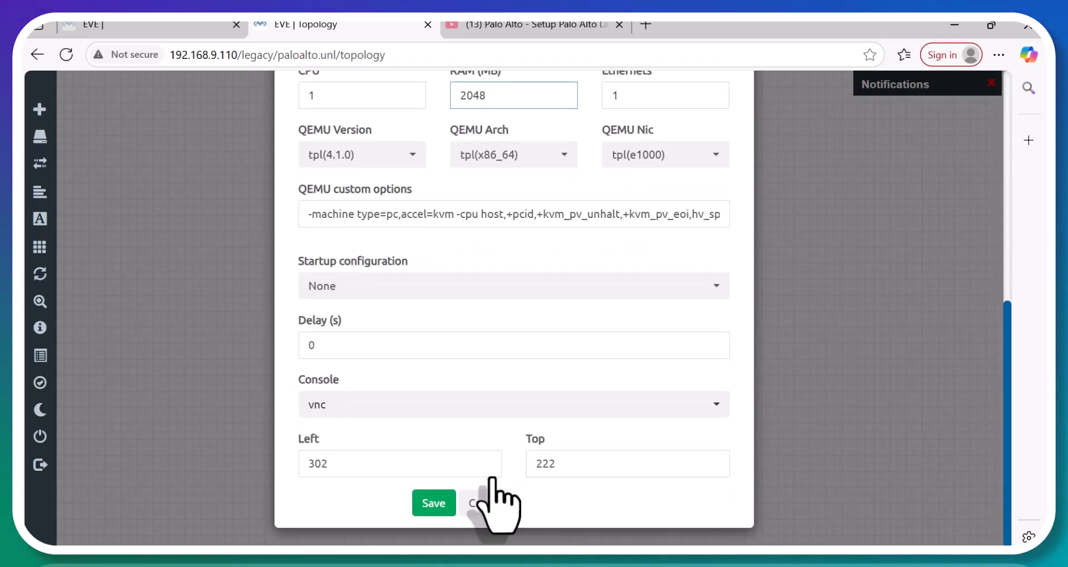
left_click(434, 505)
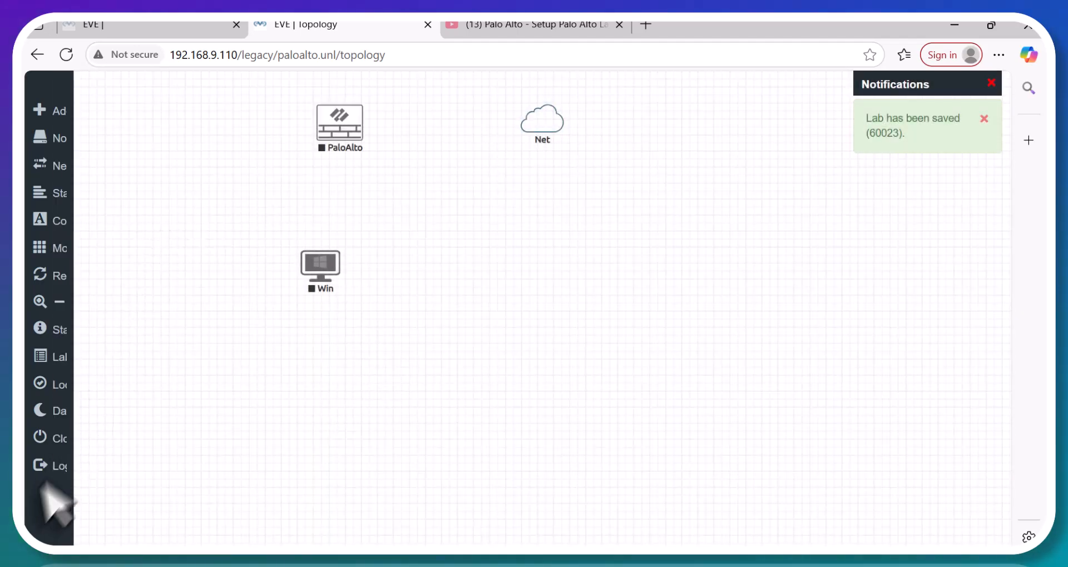
Connect PaloAlto eth1/1 to the Net cloud and PaloAlto mgmt to the Win node.
mouse_move(555, 118)
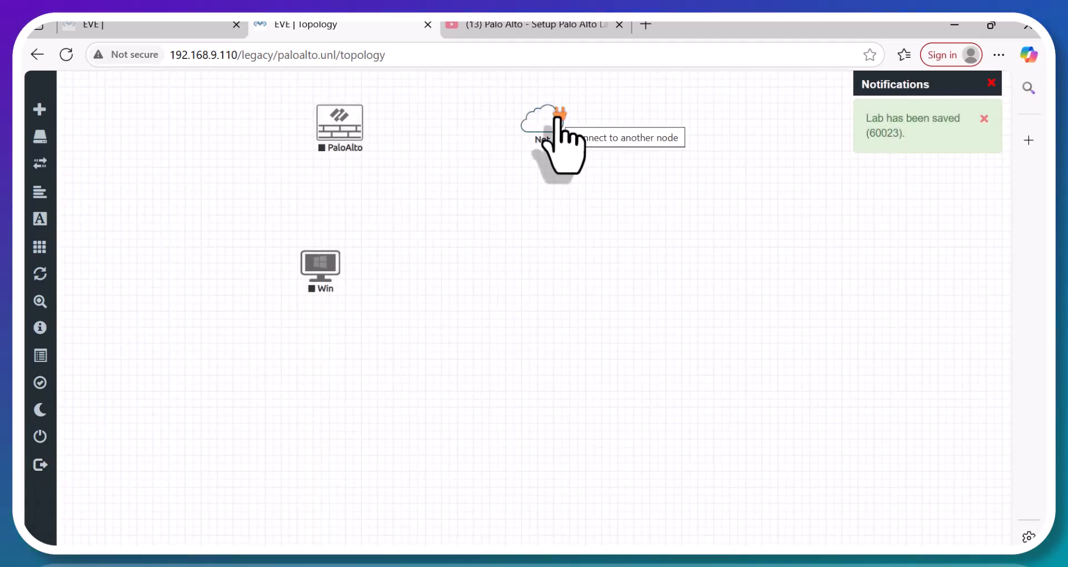
left_click_drag(558, 118, 350, 133)
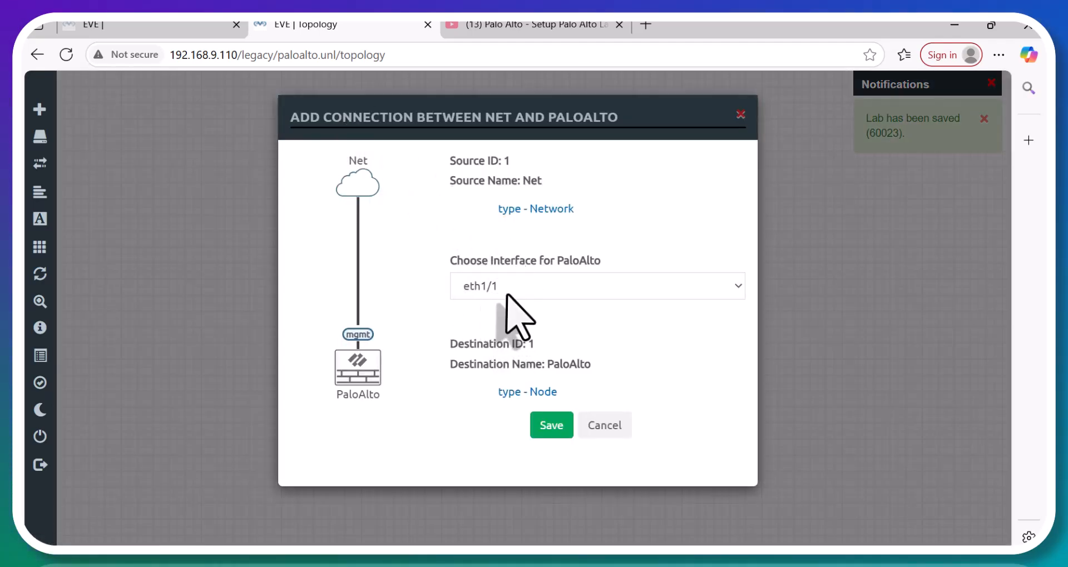
left_click(552, 427)
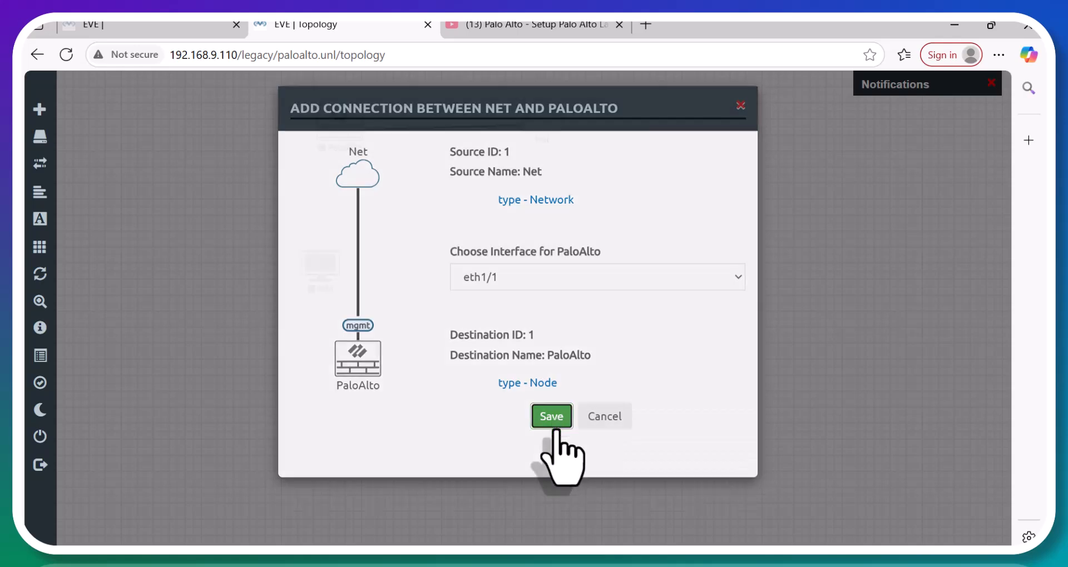
mouse_move(337, 123)
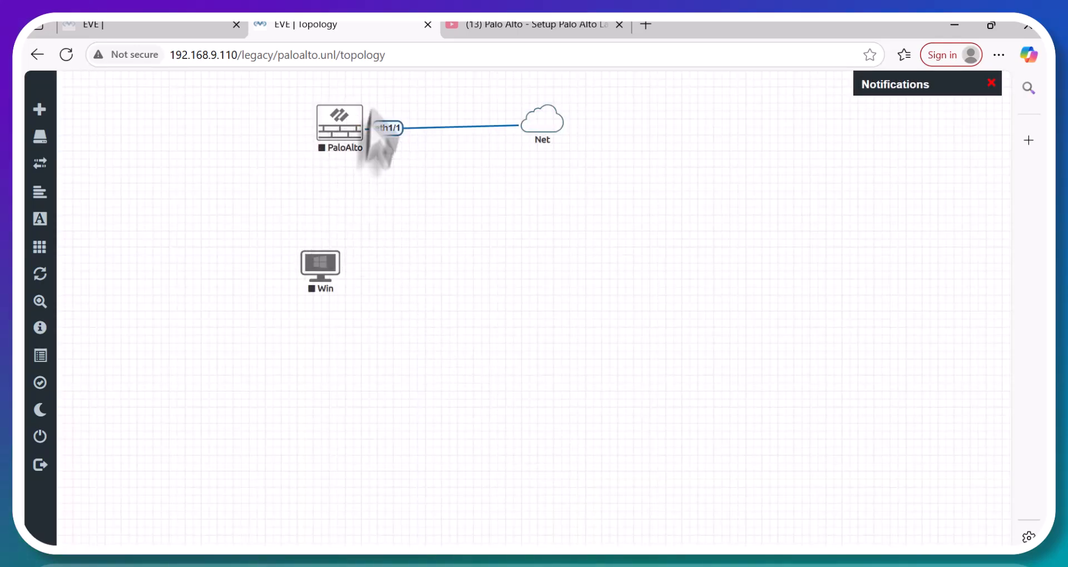
left_click_drag(360, 118, 337, 263)
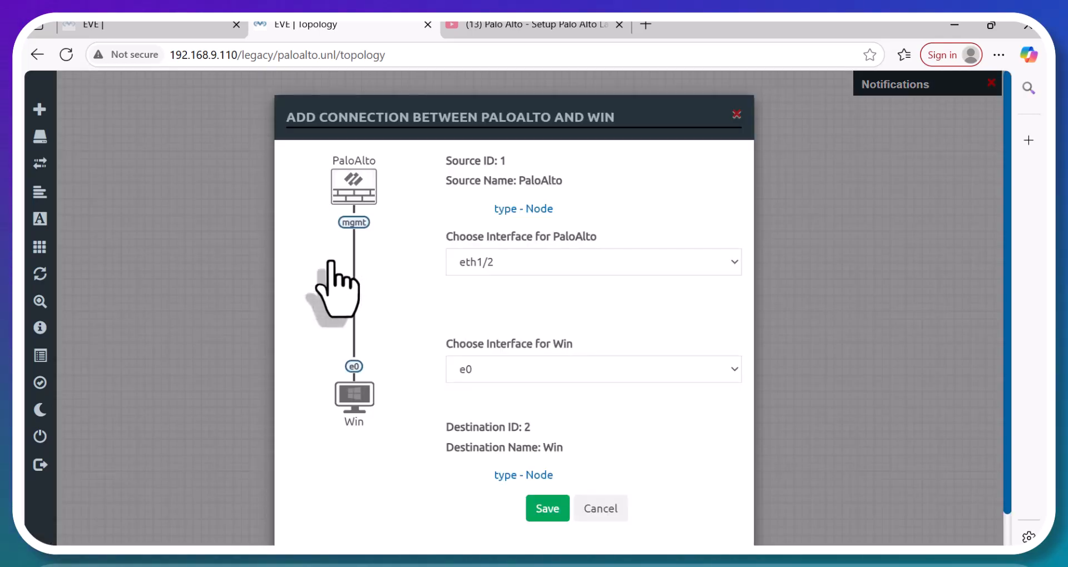
left_click(485, 261)
left_click(506, 349)
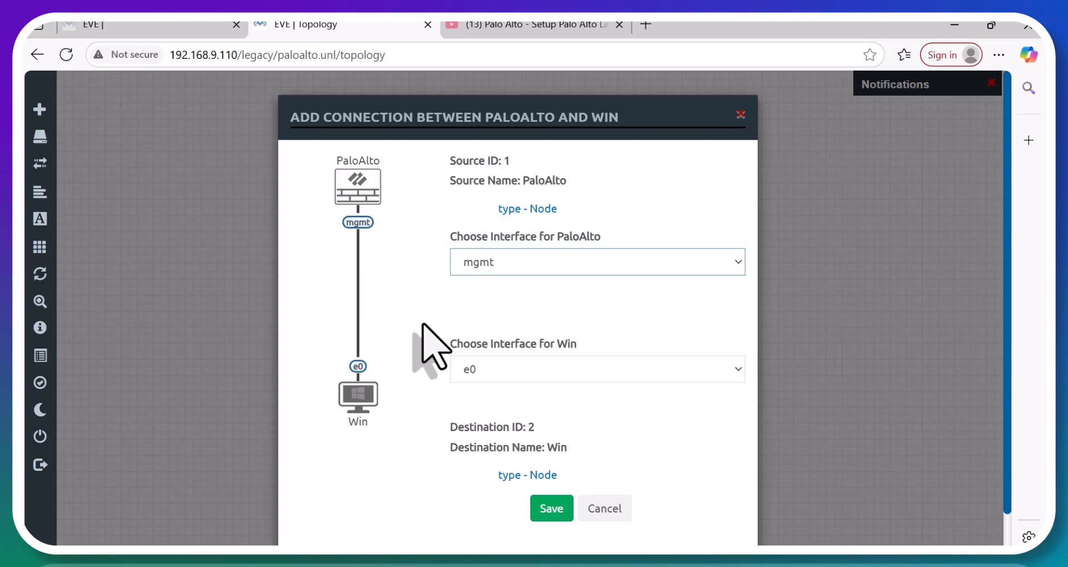
left_click(551, 506)
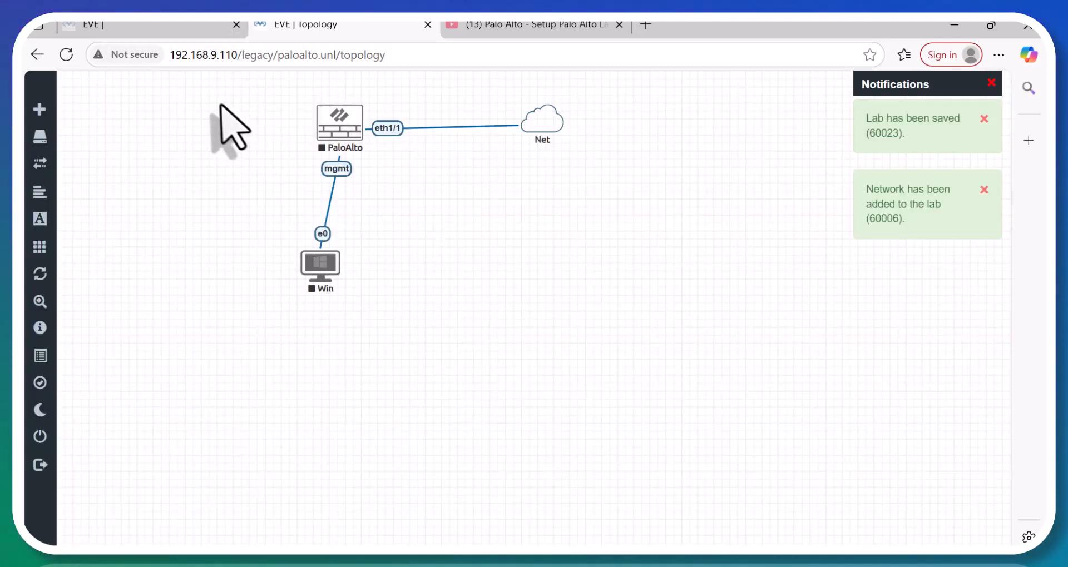
Start all selected lab nodes, refresh the page, and launch the PaloAlto console.
left_click_drag(218, 103, 639, 289)
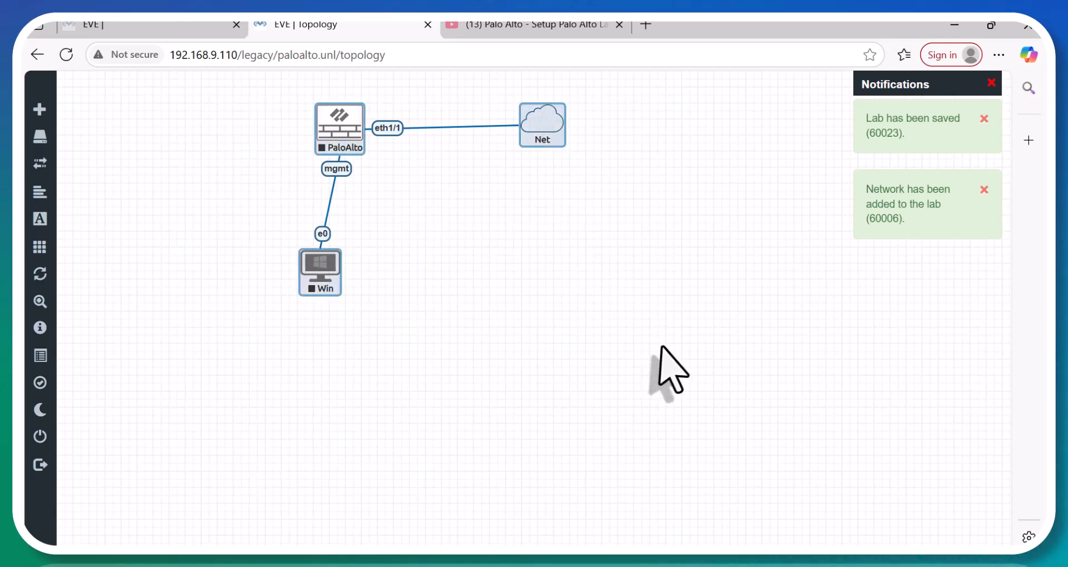
right_click(329, 133)
left_click(411, 163)
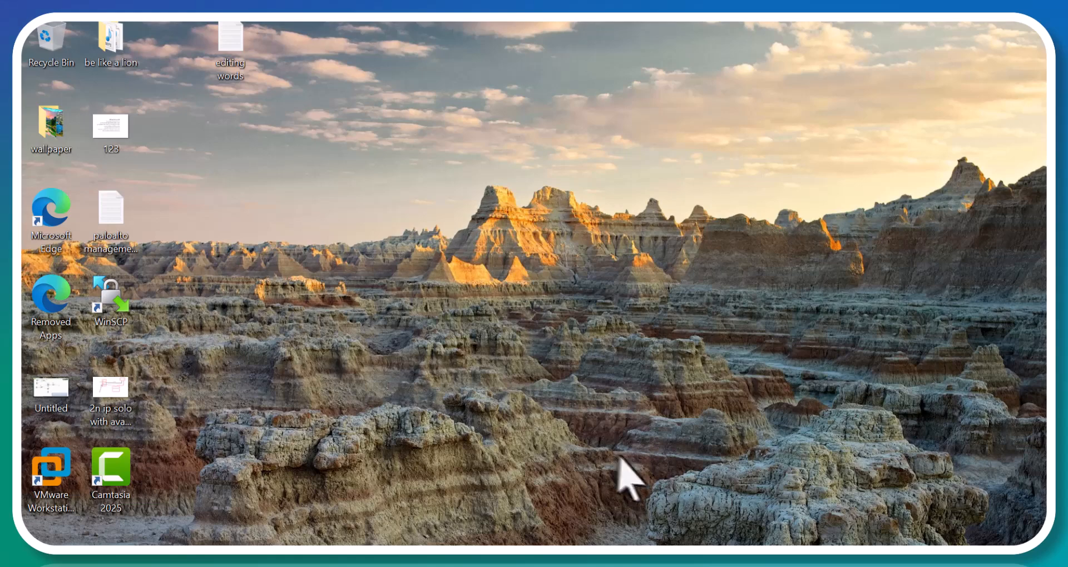
key("F5")
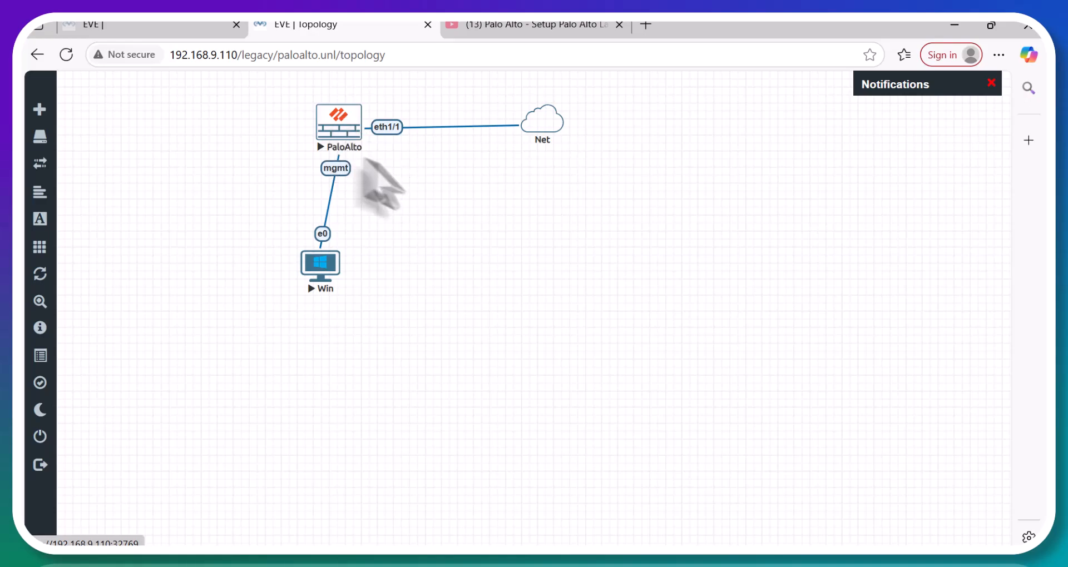
left_click(346, 133)
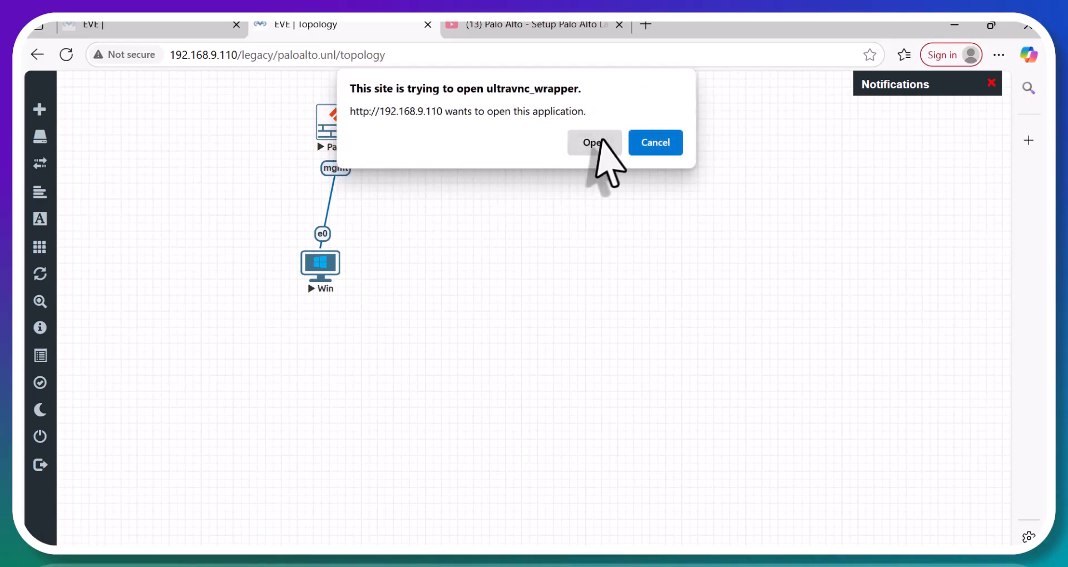
Open the PaloAlto and Win console viewers and log in to Windows with the password.
left_click(600, 141)
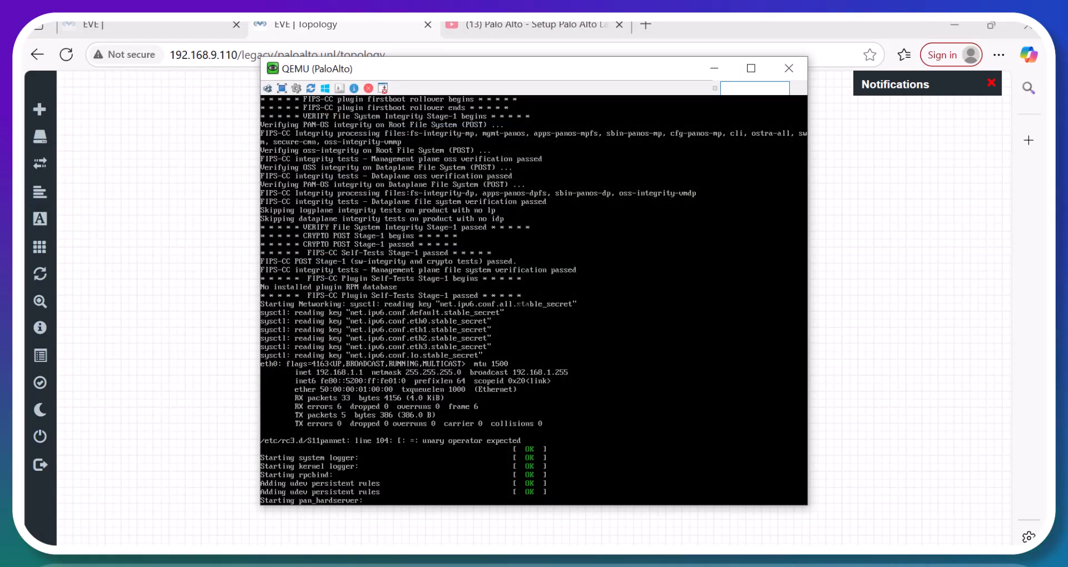
left_click(215, 328)
left_click(320, 261)
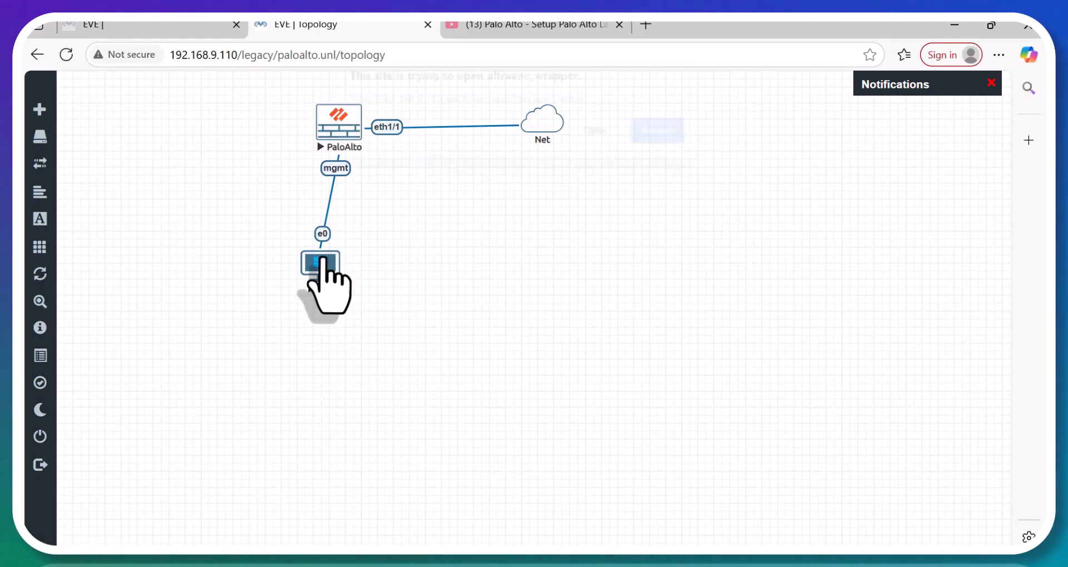
left_click(579, 140)
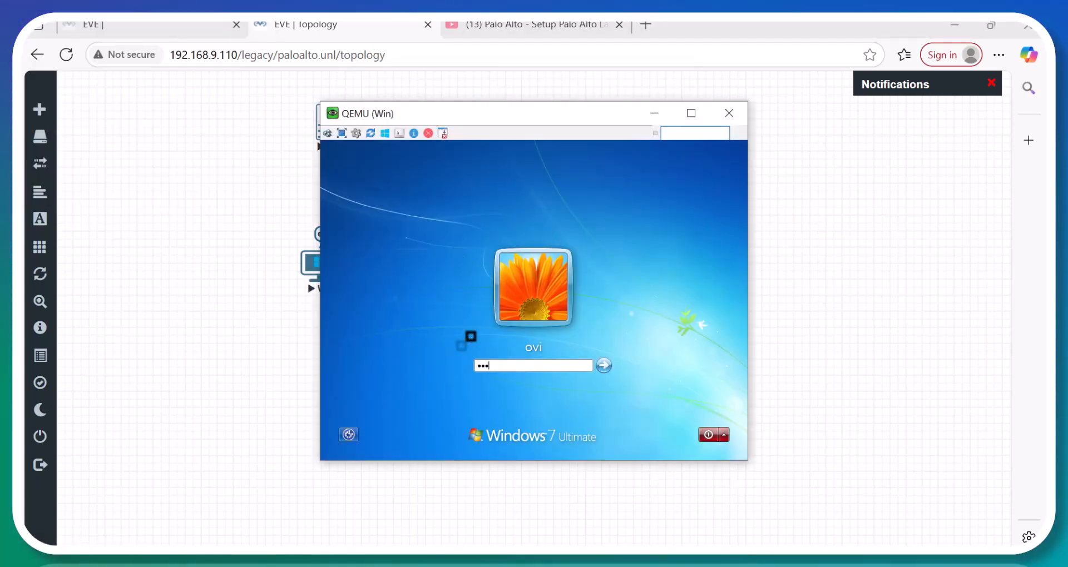
key("Return")
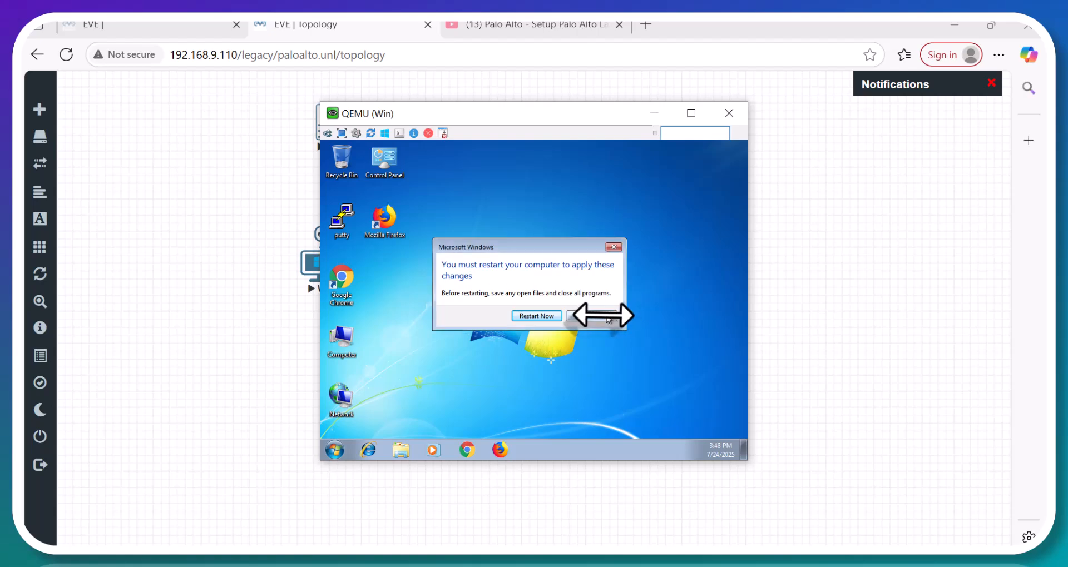
Postpone the Windows restart and open the screen resolution settings from Personalize > Display.
left_click(604, 317)
right_click(503, 249)
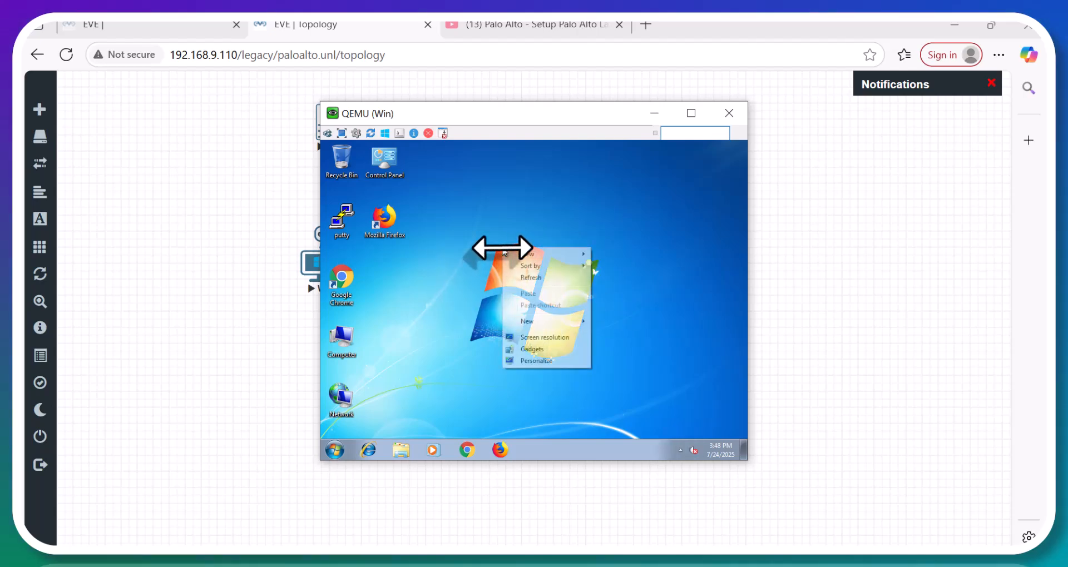
left_click(549, 360)
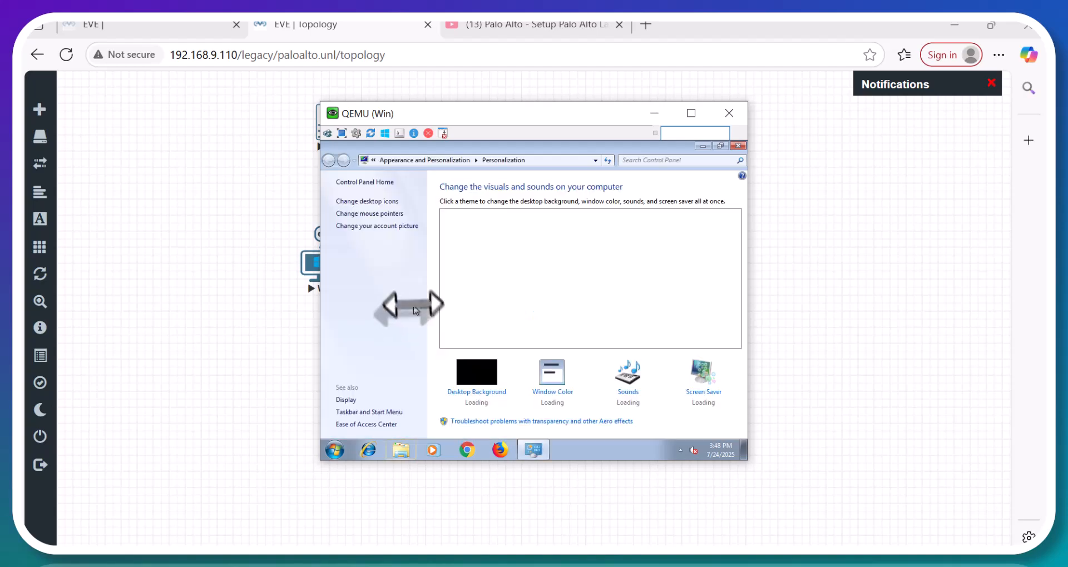
left_click(350, 400)
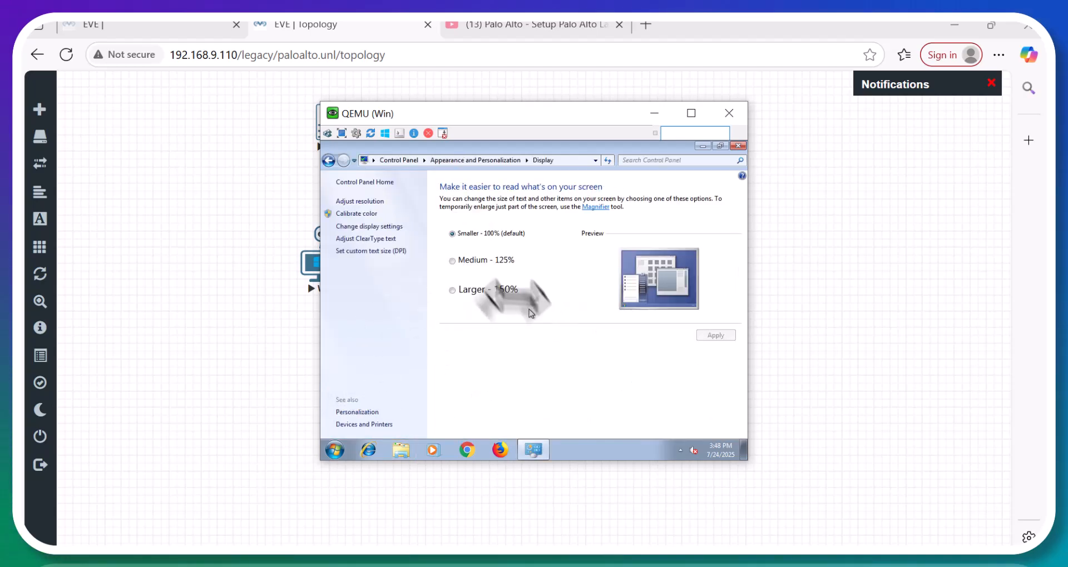
left_click(369, 228)
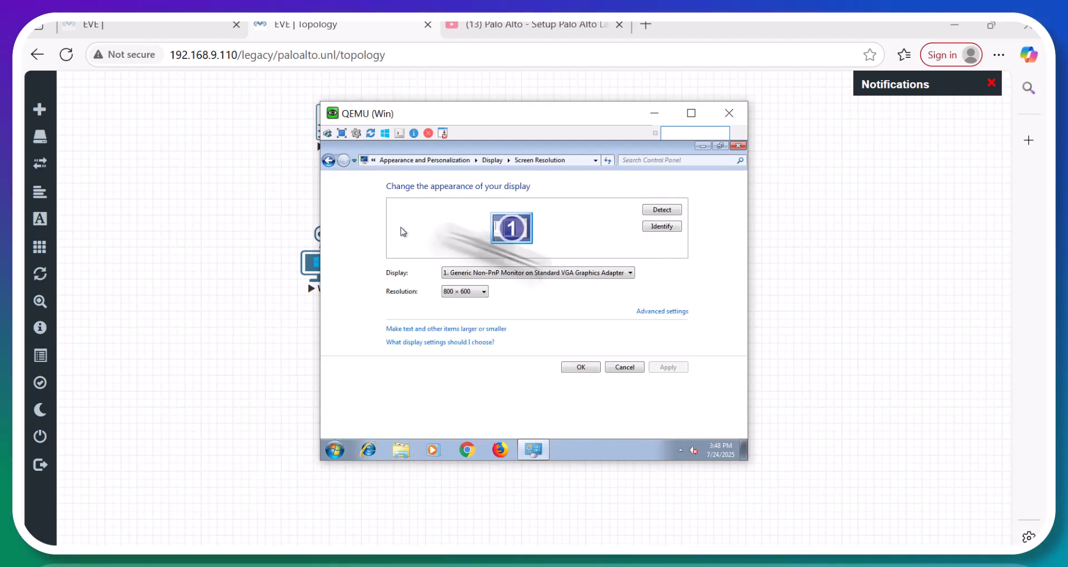
Set the resolution to 1280×800, keep the changes, and close the settings window.
left_click(466, 292)
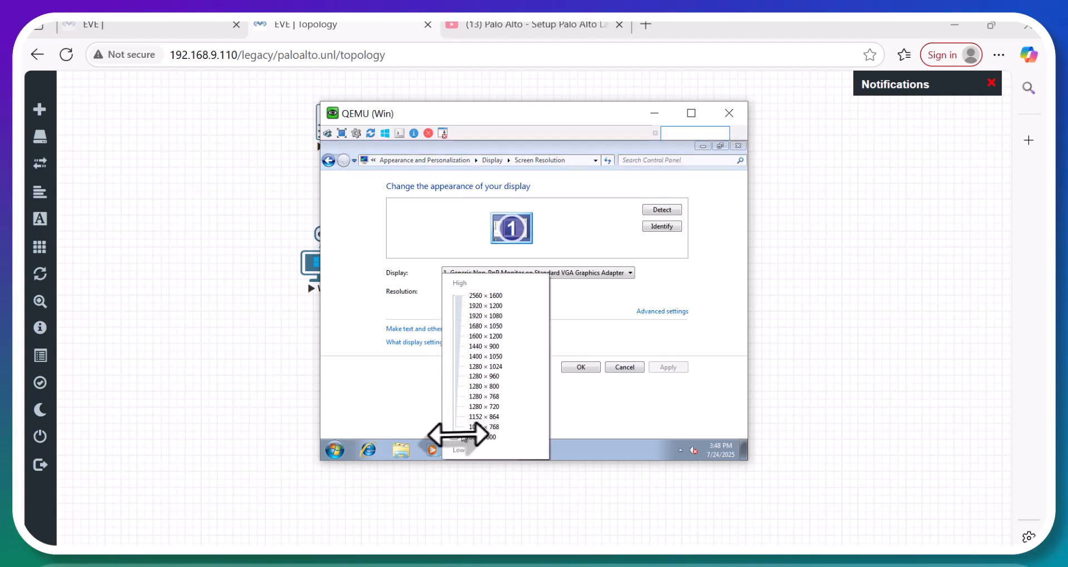
left_click_drag(454, 437, 454, 376)
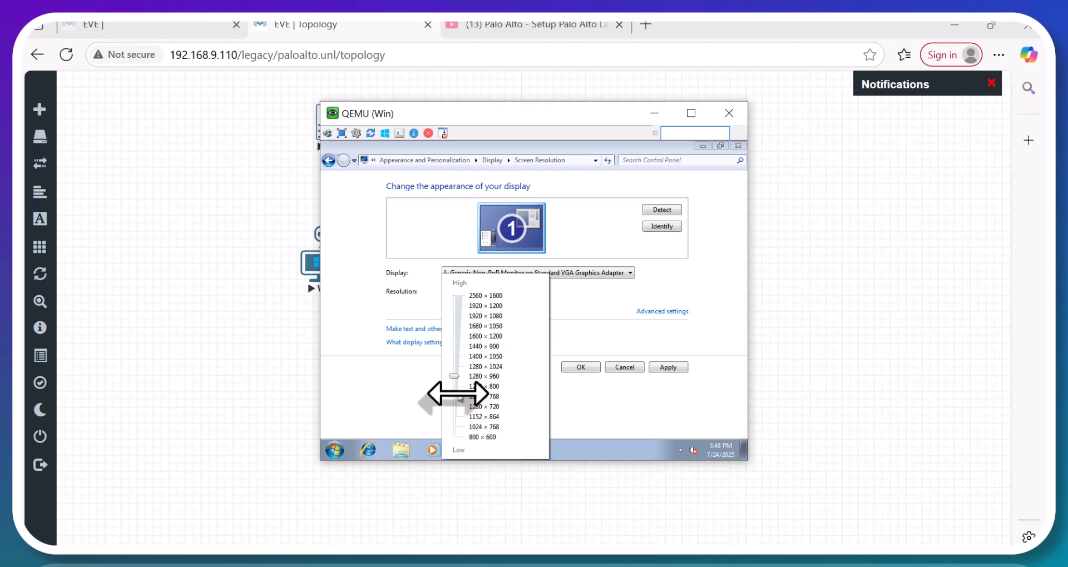
left_click(457, 395)
left_click_drag(454, 396, 453, 388)
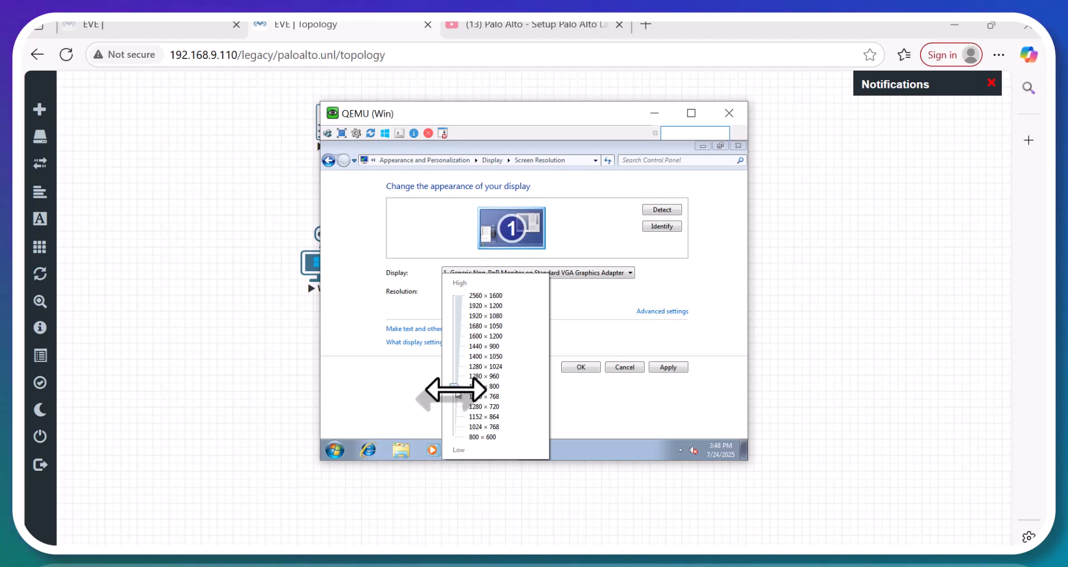
left_click(588, 380)
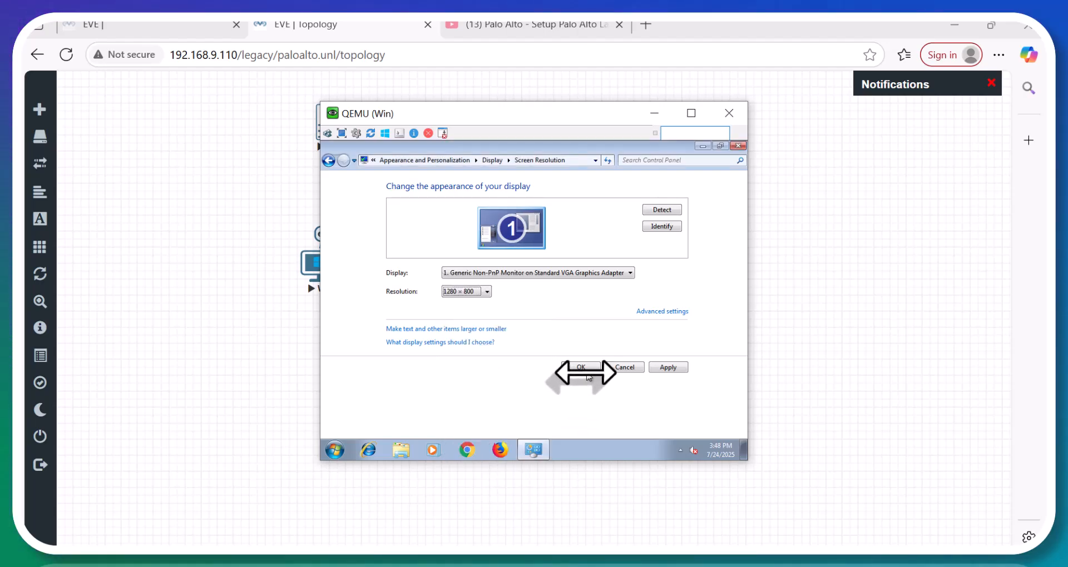
left_click(581, 368)
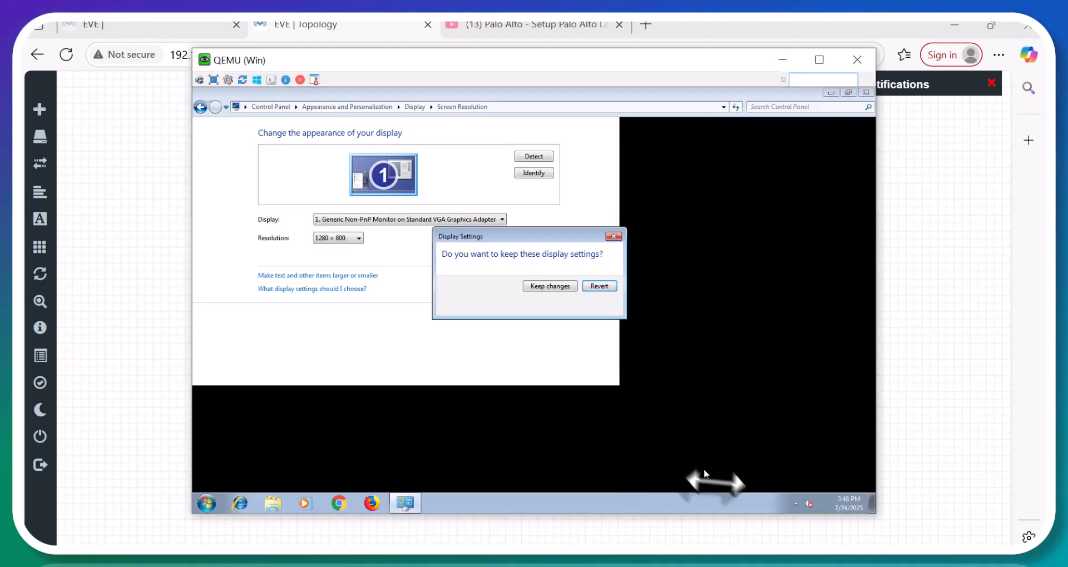
left_click(556, 286)
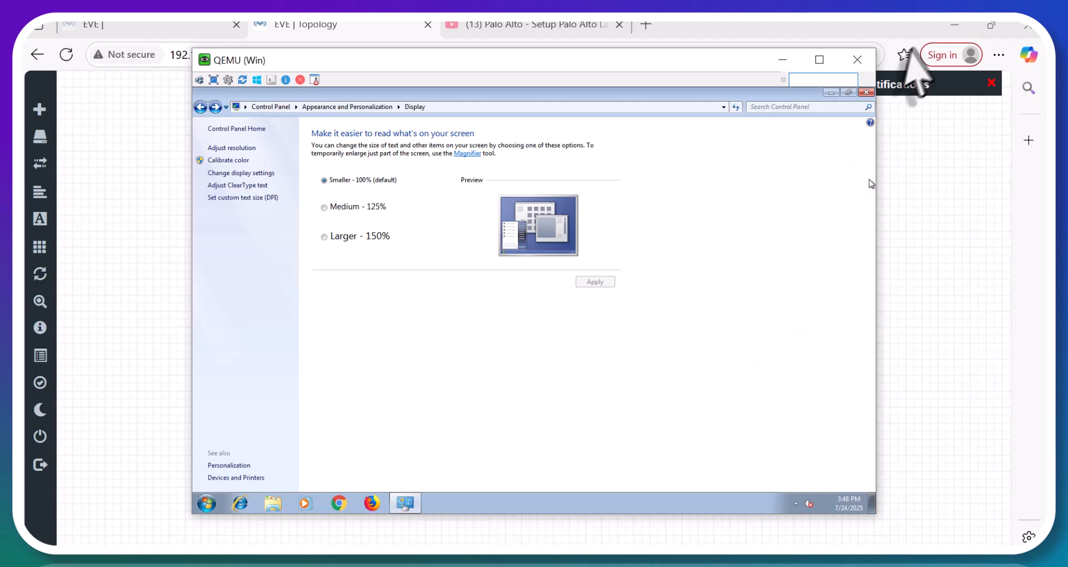
left_click(867, 93)
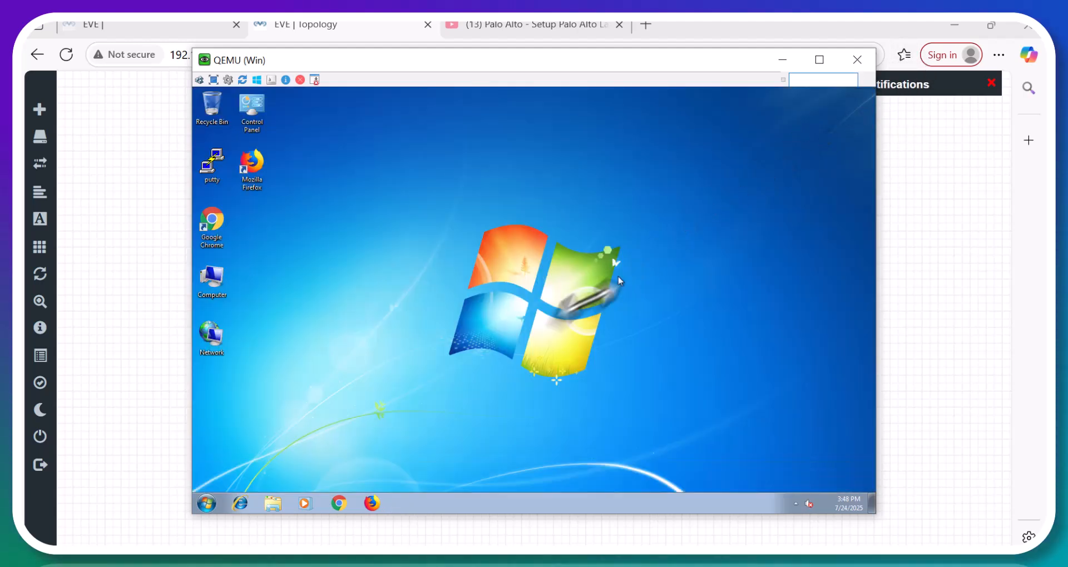
Run ncpa.cpl from the Start menu search to open Network Connections.
left_click(205, 505)
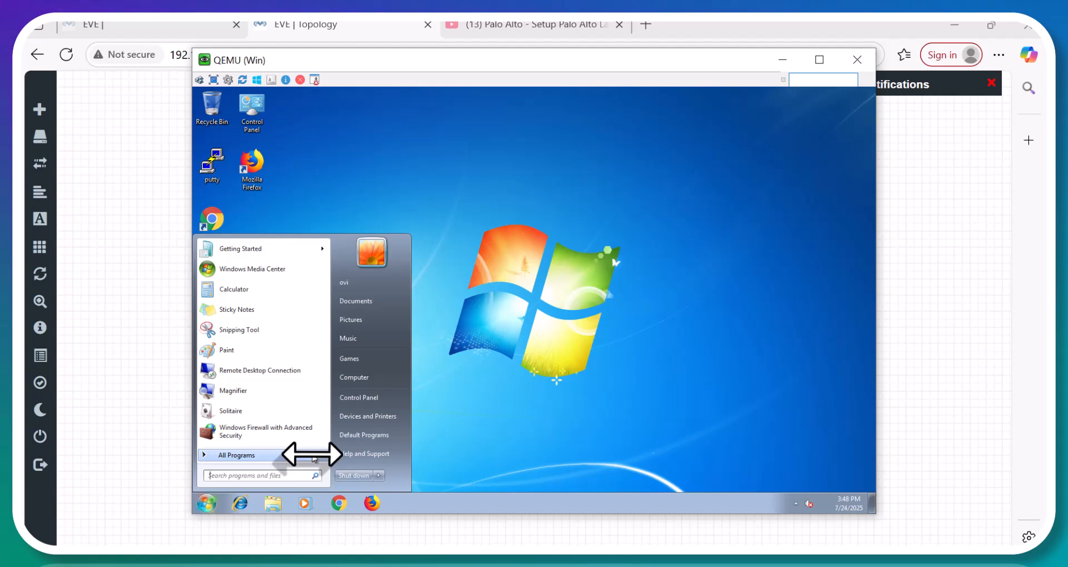
left_click(313, 459)
type("n")
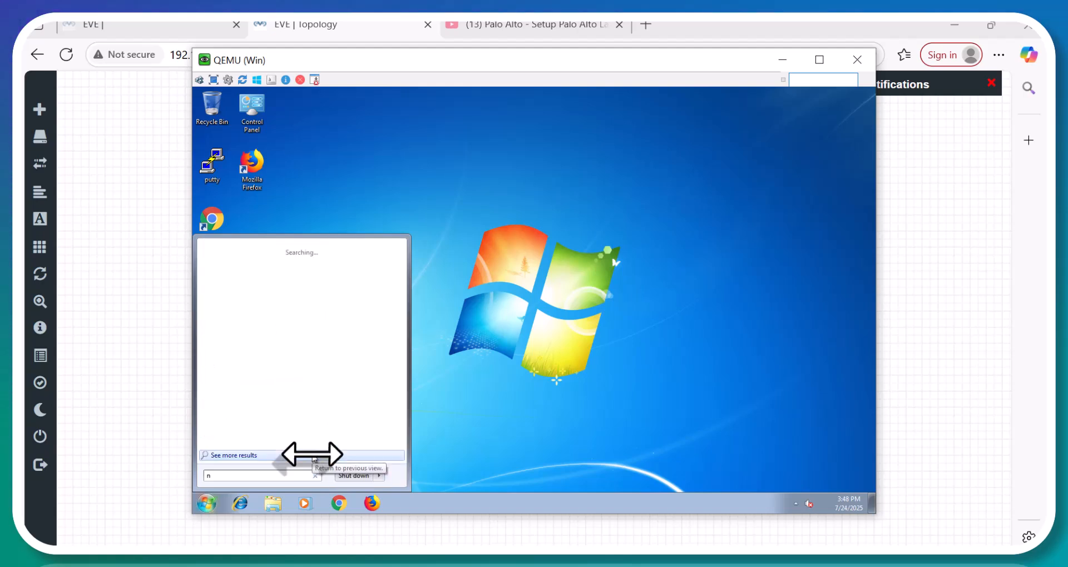
type("cpa.cpl")
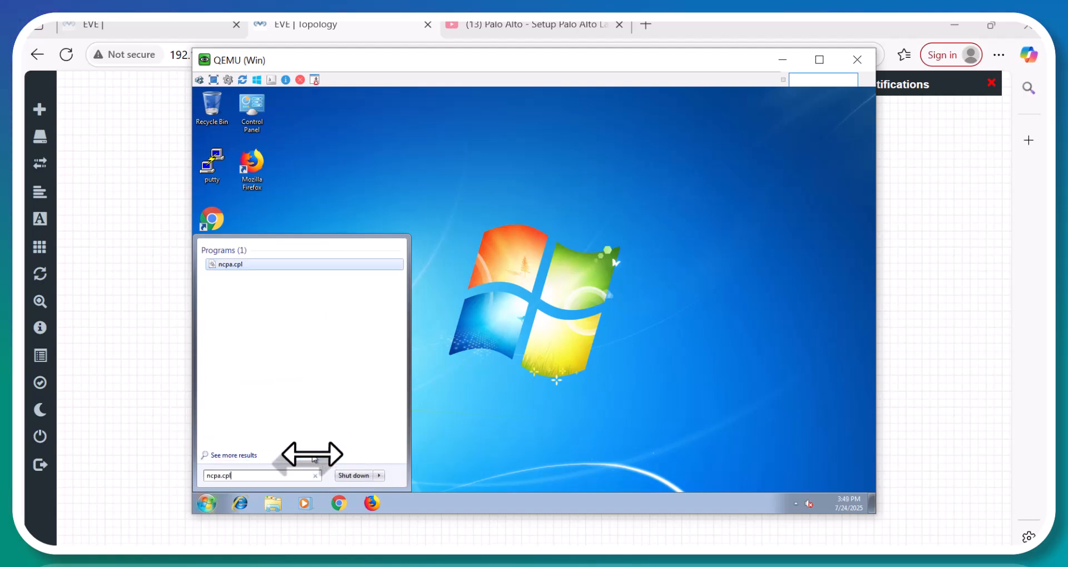
key("Return")
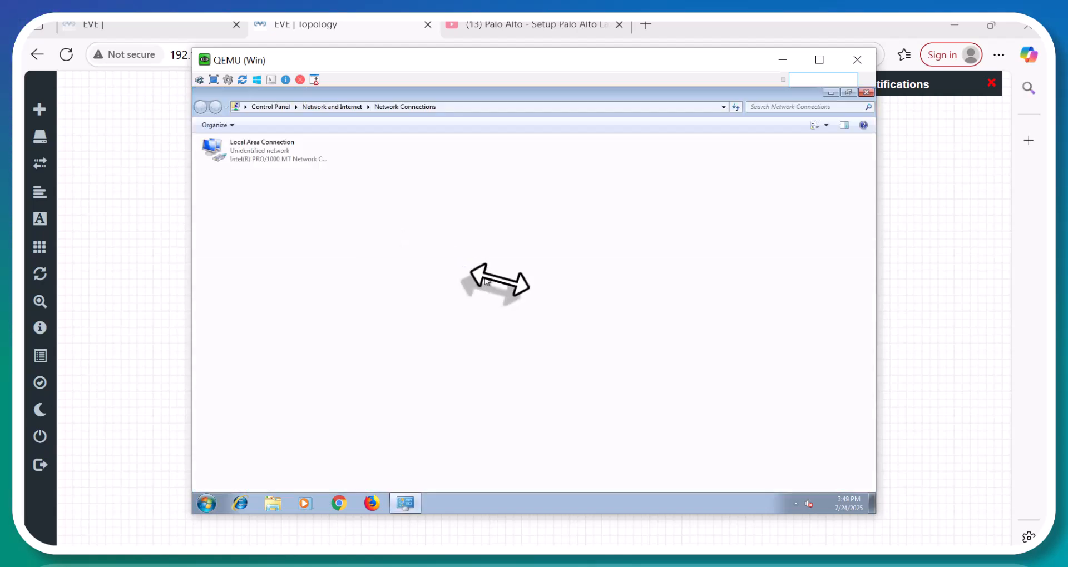
In Local Area Connection IPv4 properties, set static IP 10.10.10.10 with mask 255.255.255.0.
double_click(262, 158)
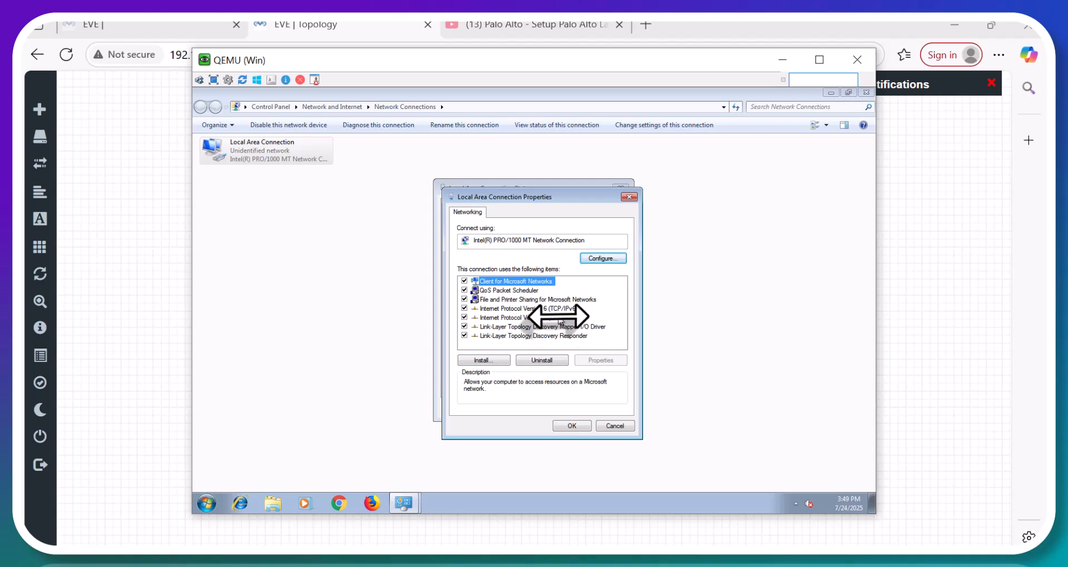
double_click(559, 318)
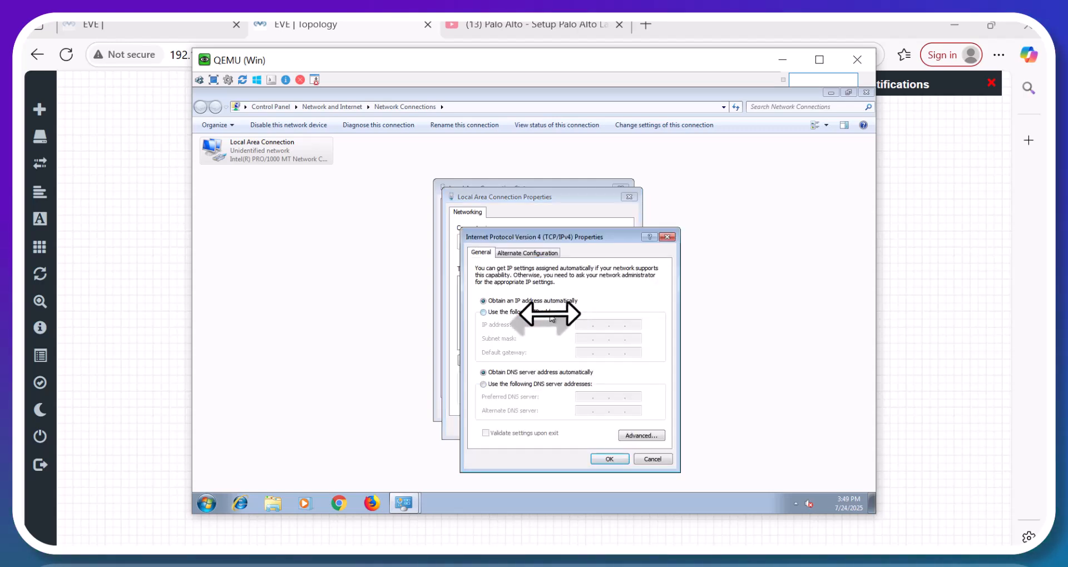
left_click(535, 312)
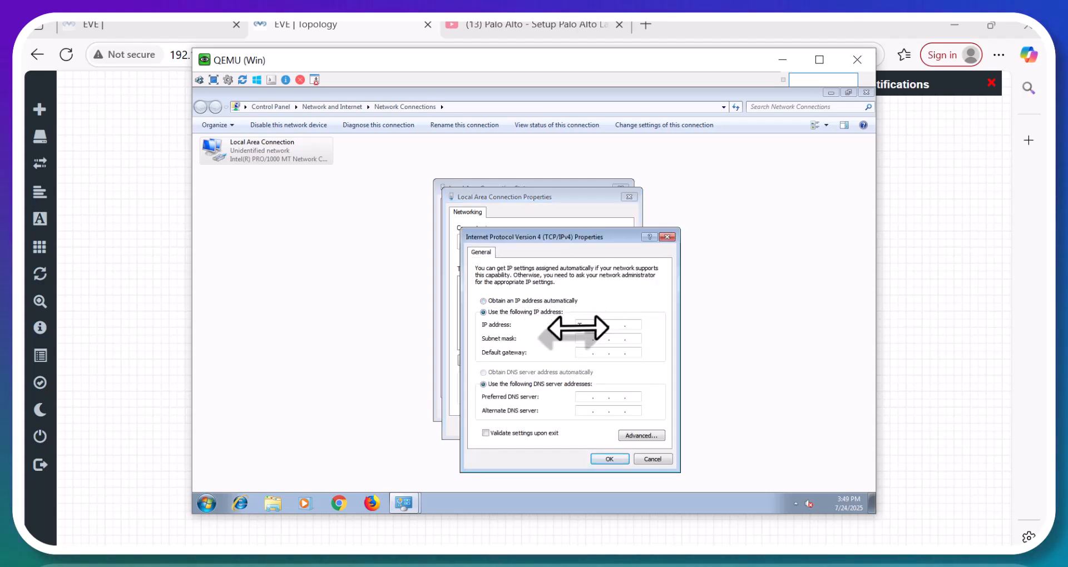
left_click(582, 326)
type("10 . 10 . 10 ")
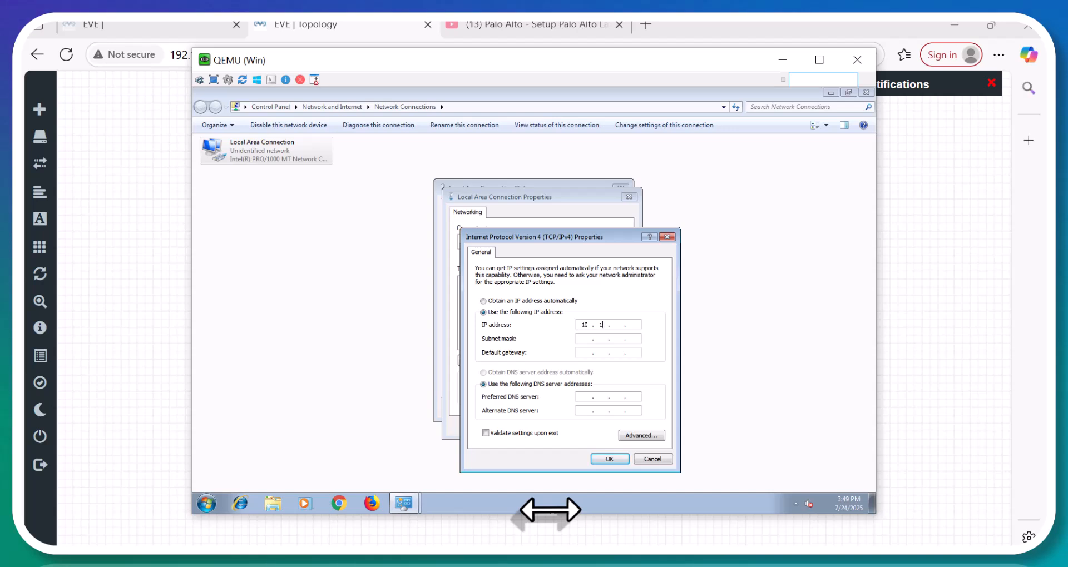
type(". 1")
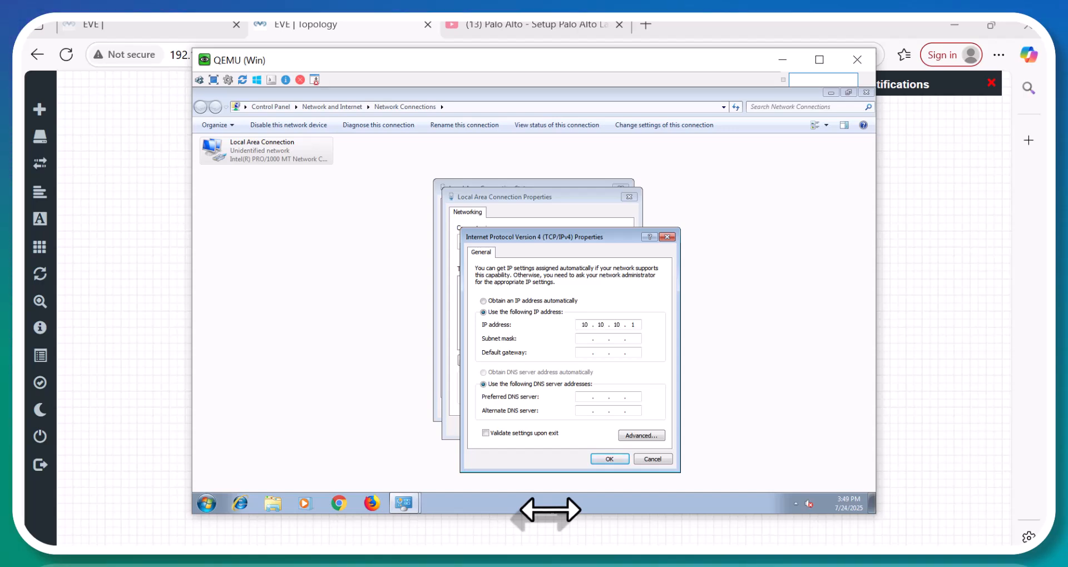
type("0")
key("Tab")
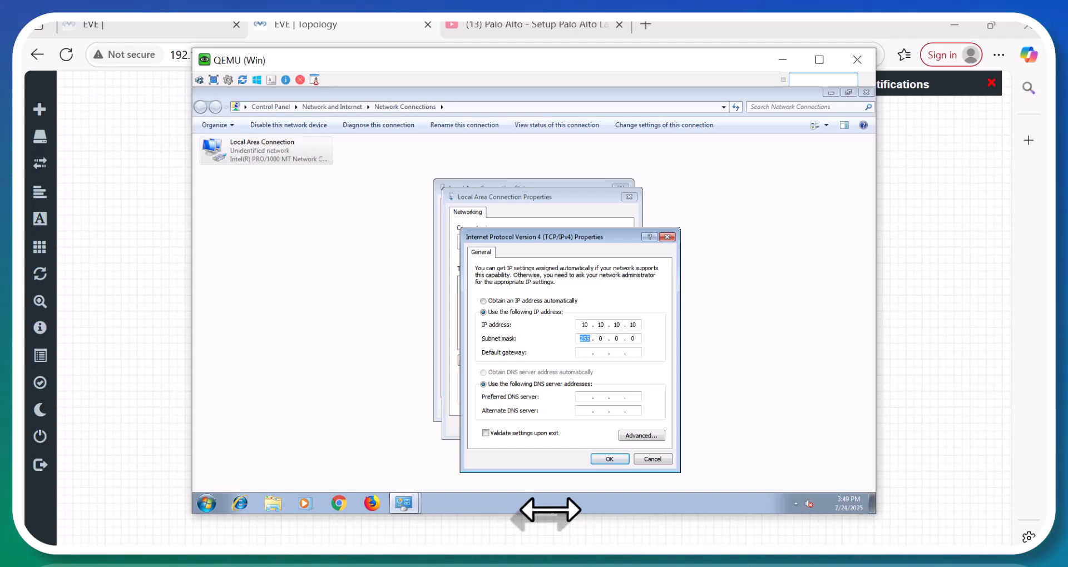
type("255 . 255 . ")
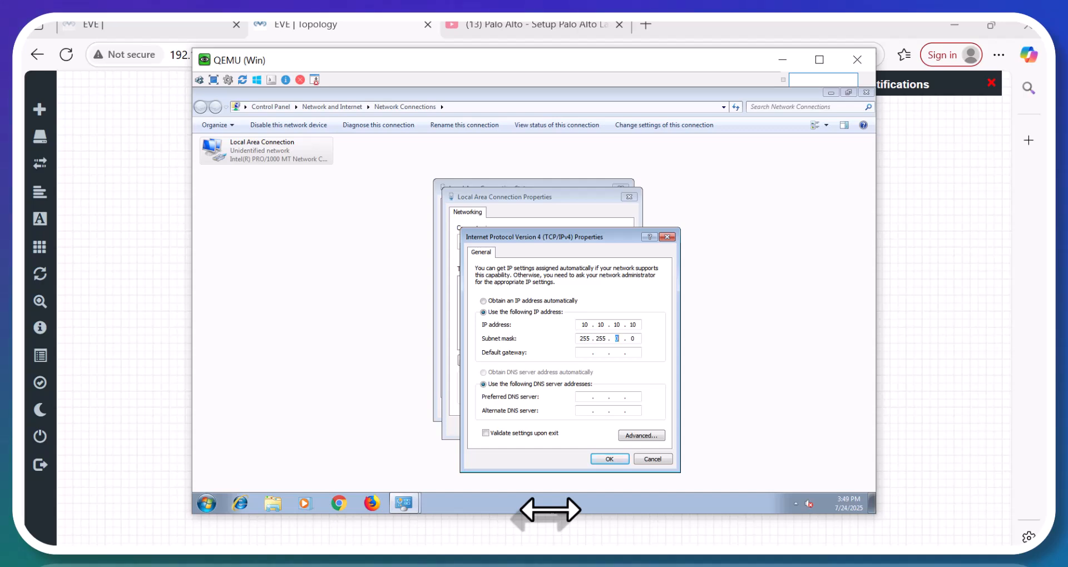
type("255 .")
key("Tab")
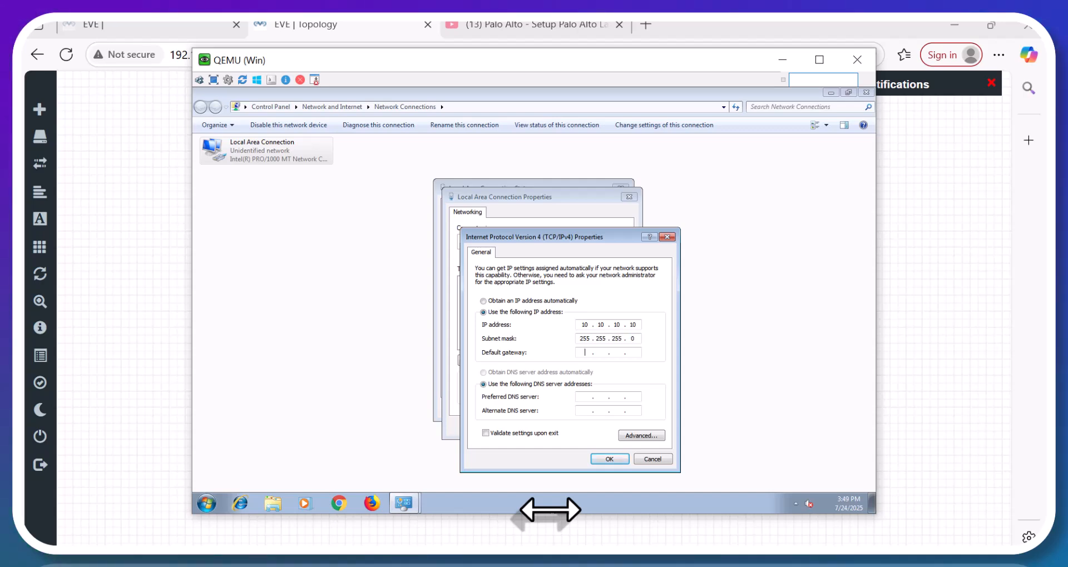
Enter default gateway 10.10.10.1 and confirm and close the connection dialogs.
type("10.10.00.1")
left_click(602, 460)
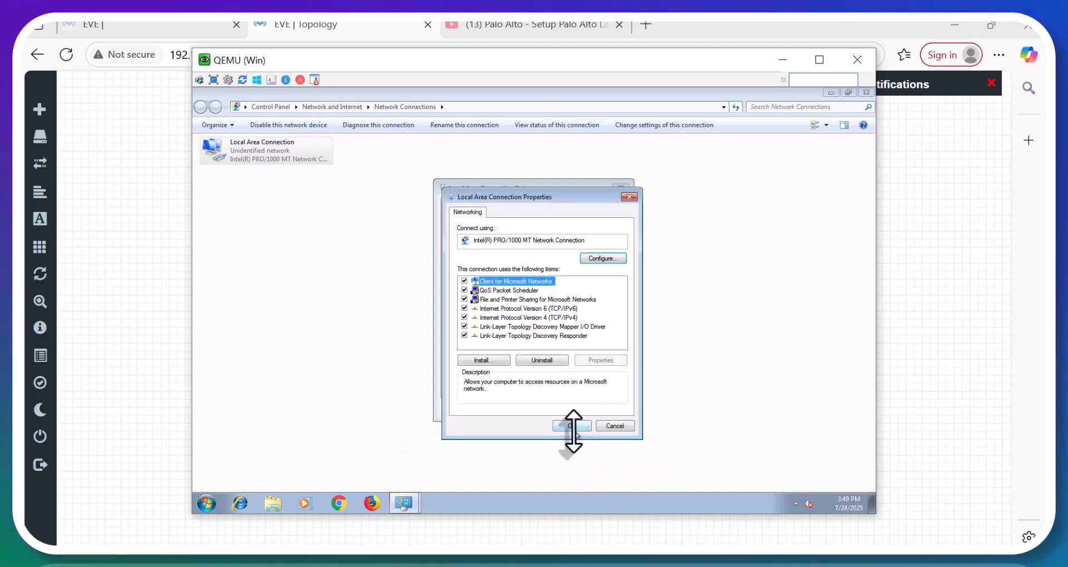
left_click(576, 434)
left_click(605, 408)
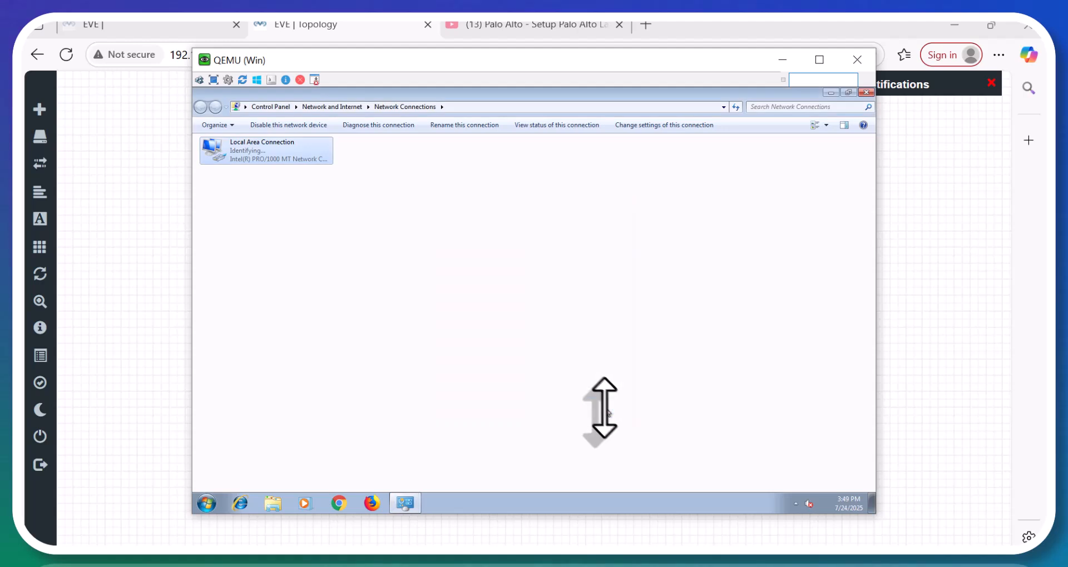
left_click(480, 398)
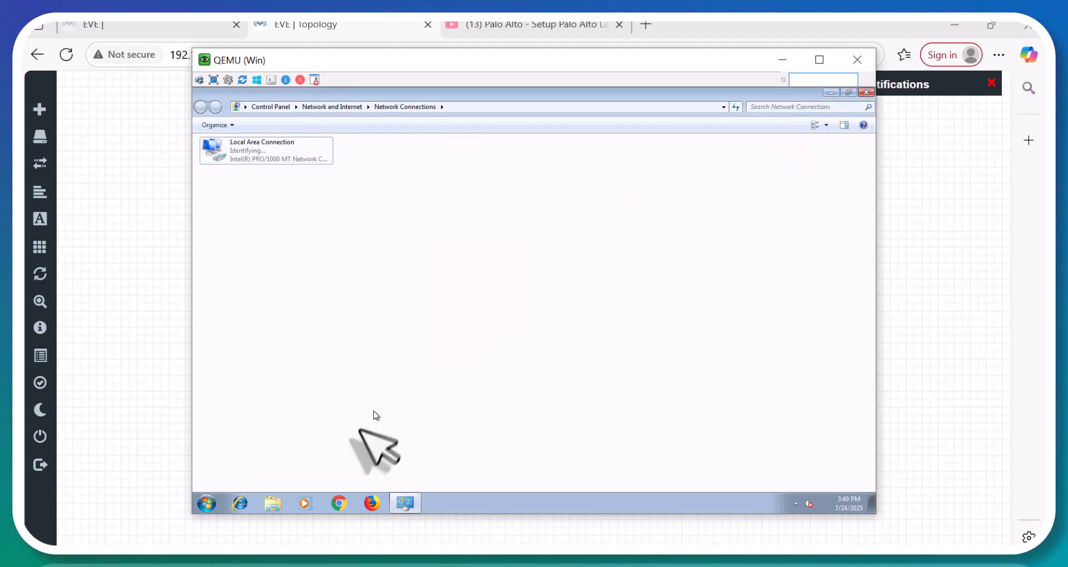
Open a command prompt and start a continuous ping to 10.10.10.1.
left_click(208, 502)
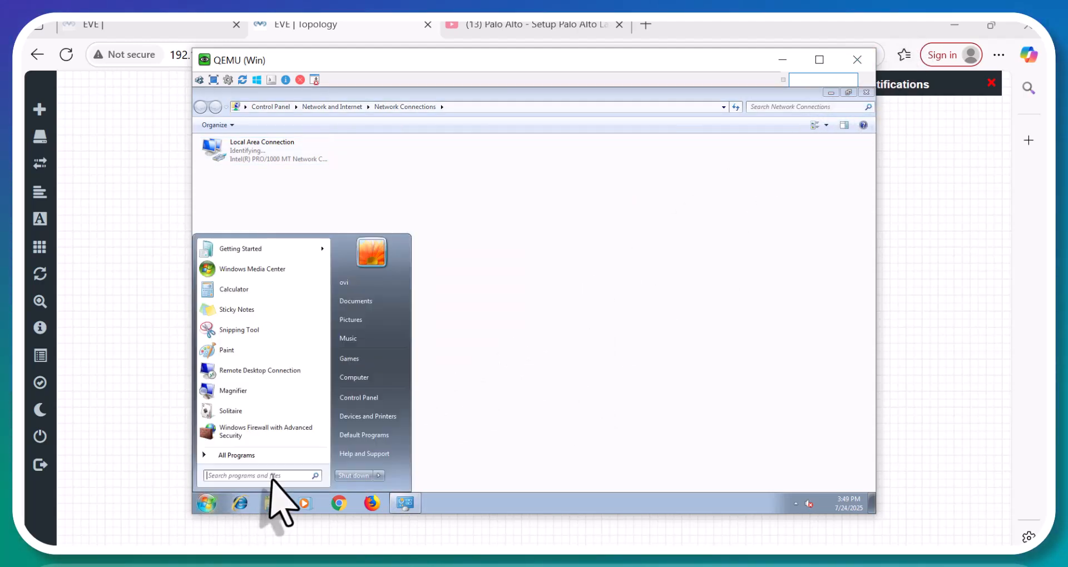
type("cmd")
key("Return")
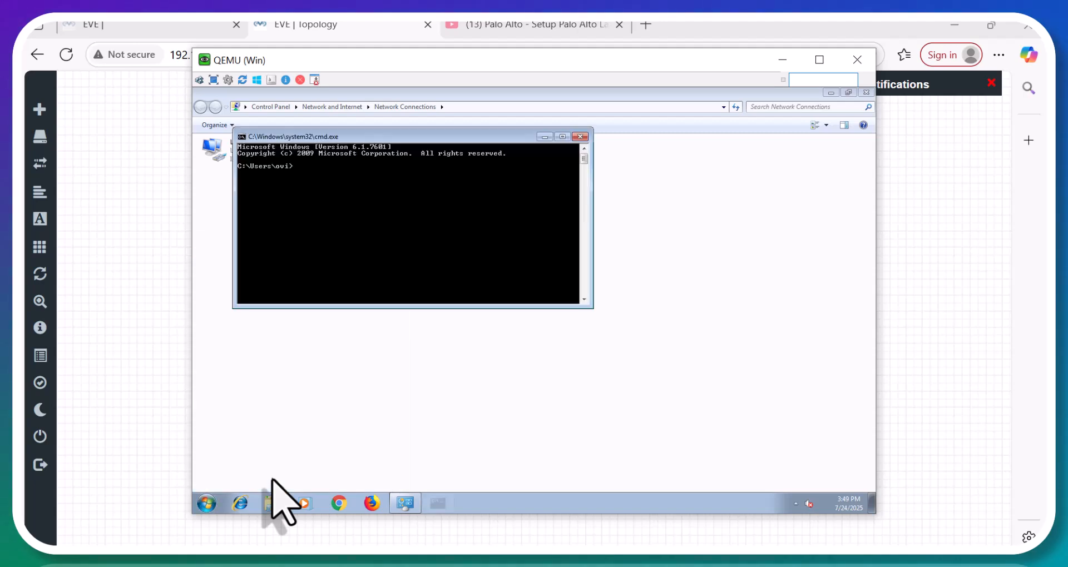
type("ping 1")
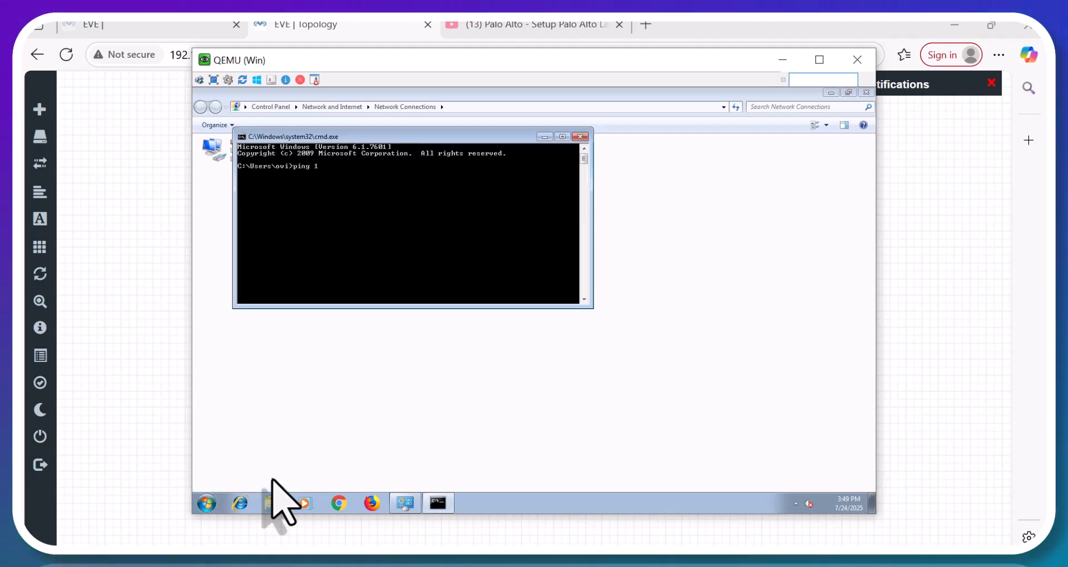
type("0.10.101.")
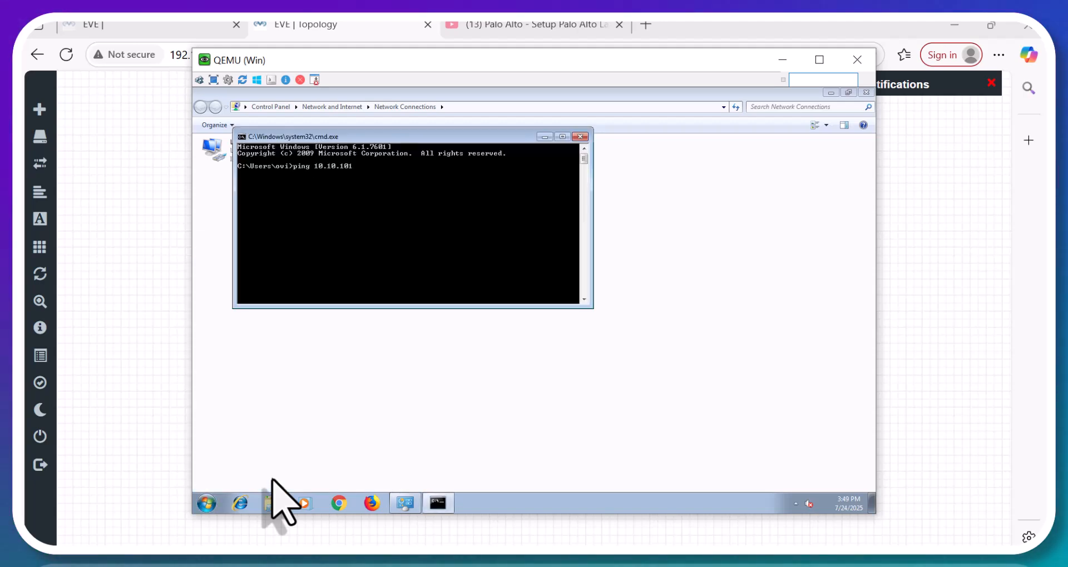
key("BackSpace")
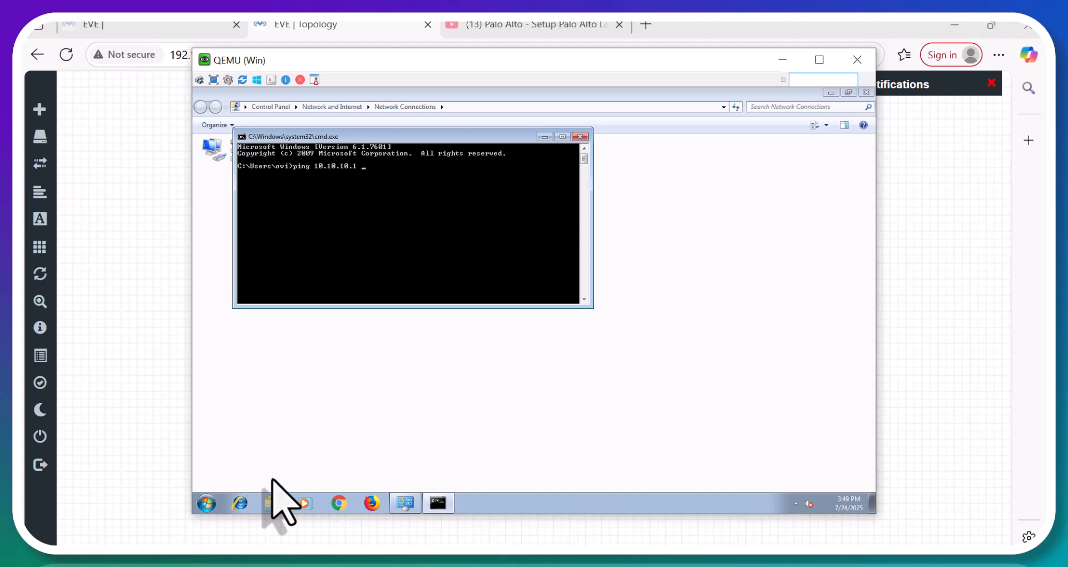
key("Return")
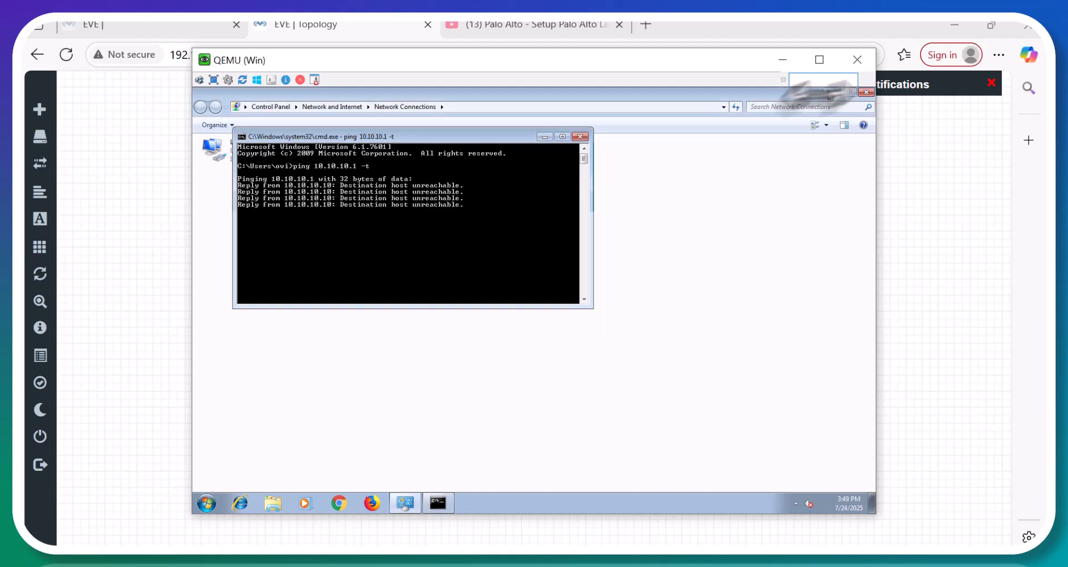
Minimize Network Connections, the command prompt and the Win console to reveal the topology.
left_click(829, 94)
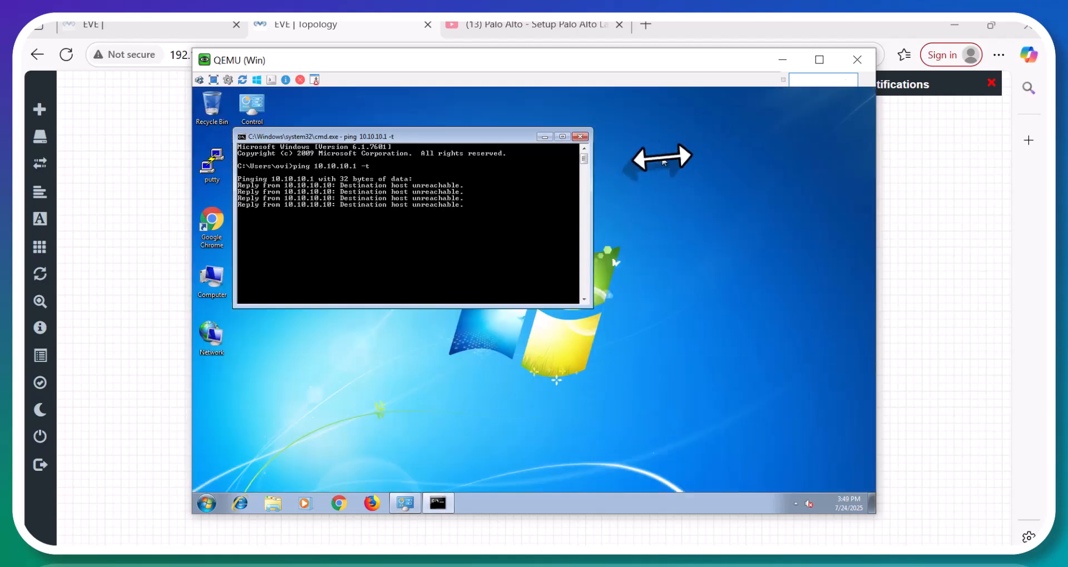
left_click(546, 139)
left_click_drag(739, 241, 814, 90)
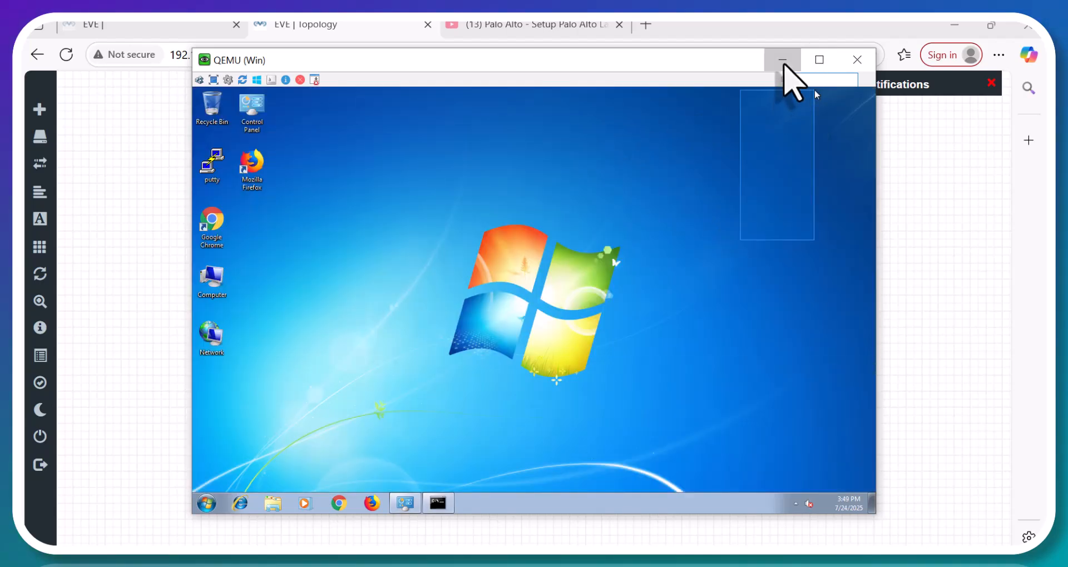
left_click(783, 60)
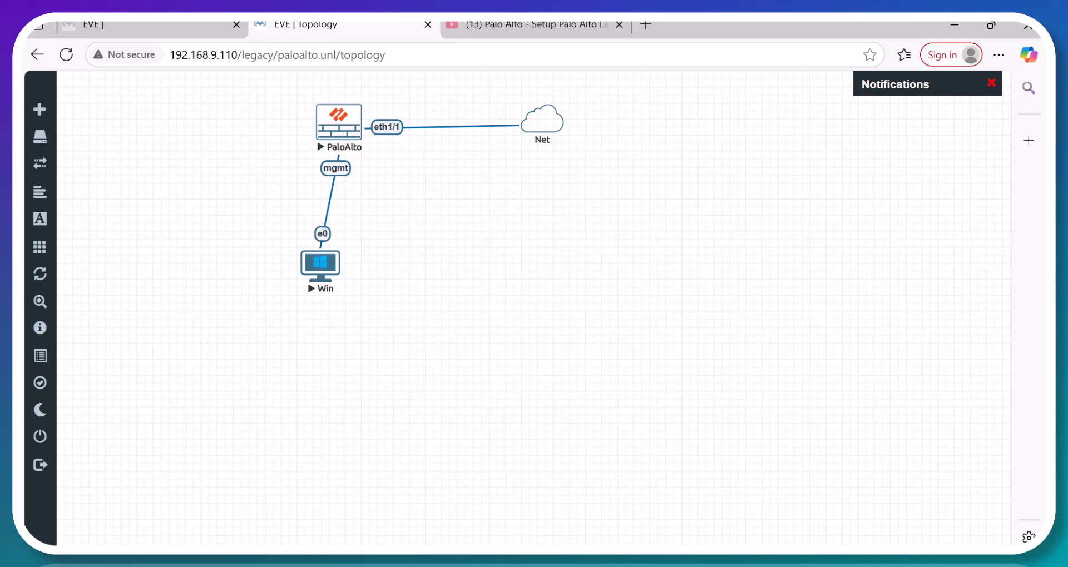
Bring the PaloAlto firewall console back up and enter admin at its login prompt.
left_click(487, 506)
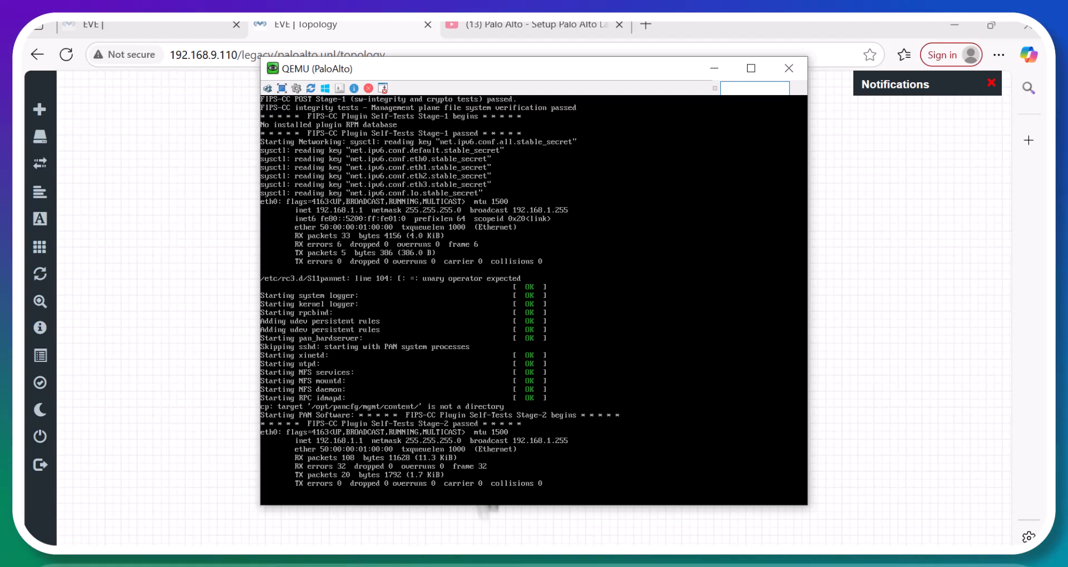
mouse_move(544, 542)
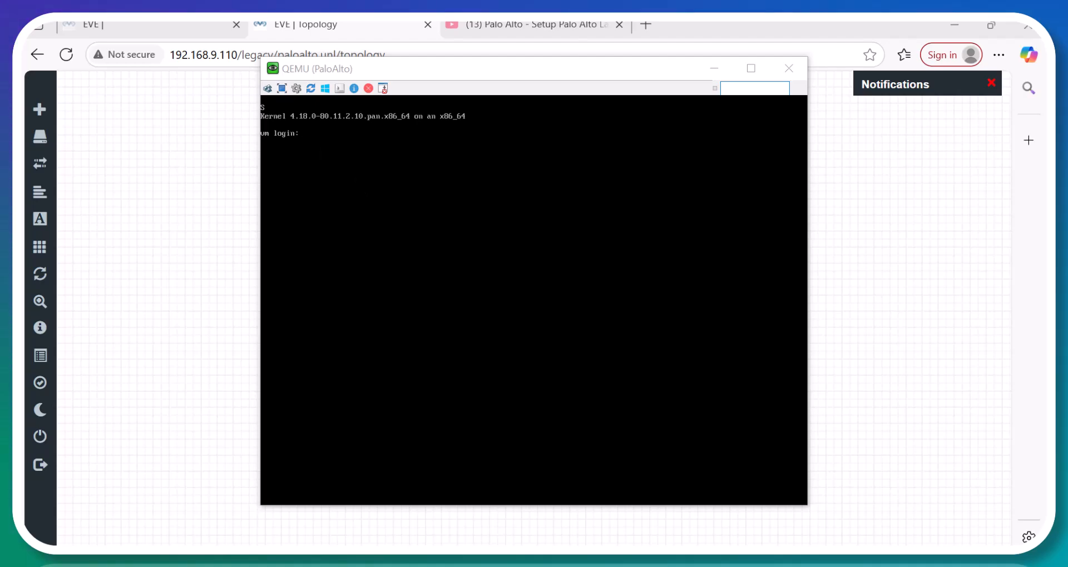
left_click(390, 119)
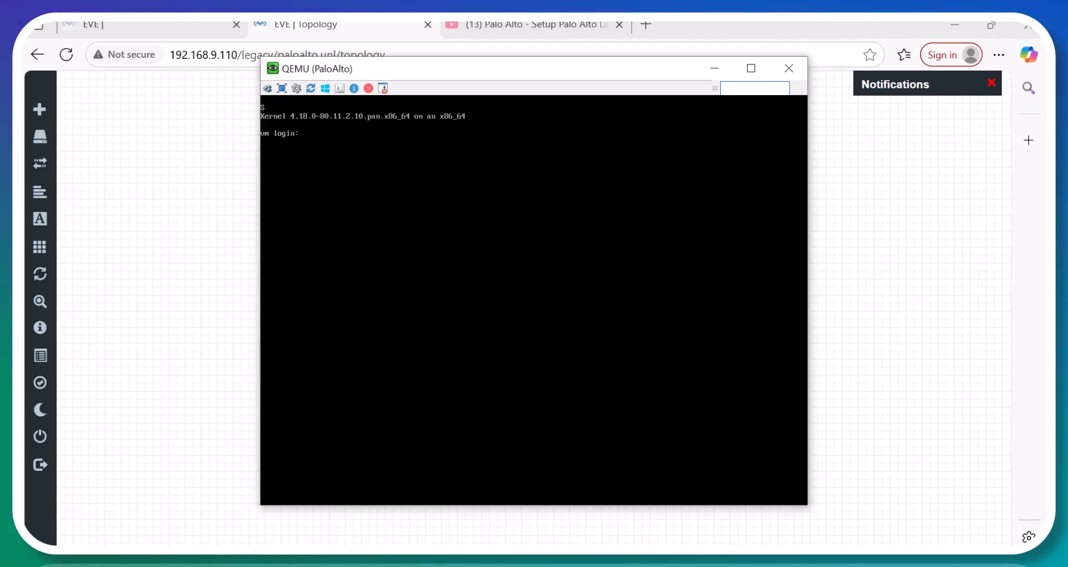
type("admin")
key("Return")
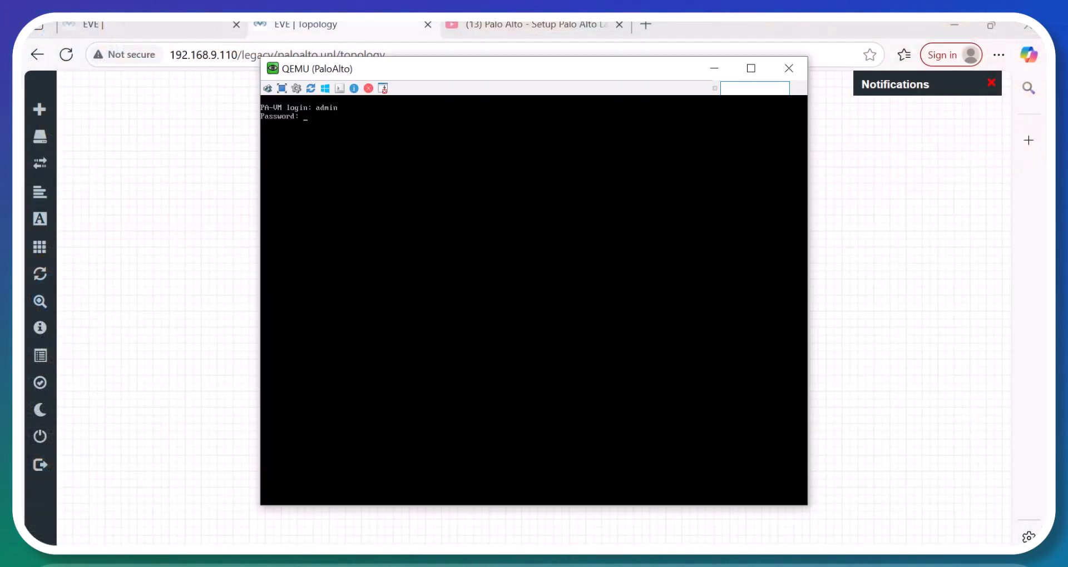
Log in as admin, replace the default password with a new one, and type show interface management.
key("Return")
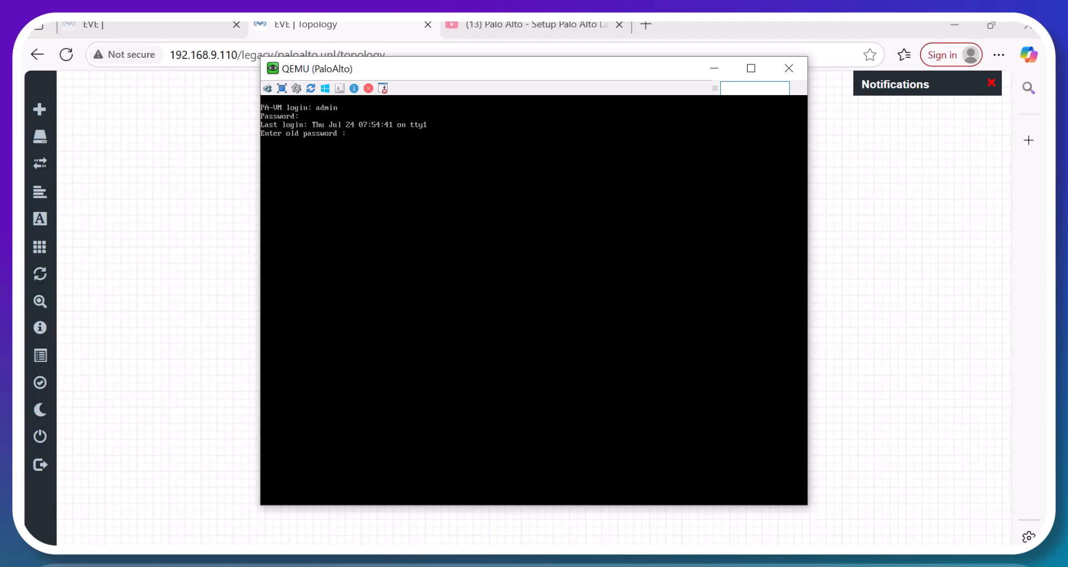
key("Return")
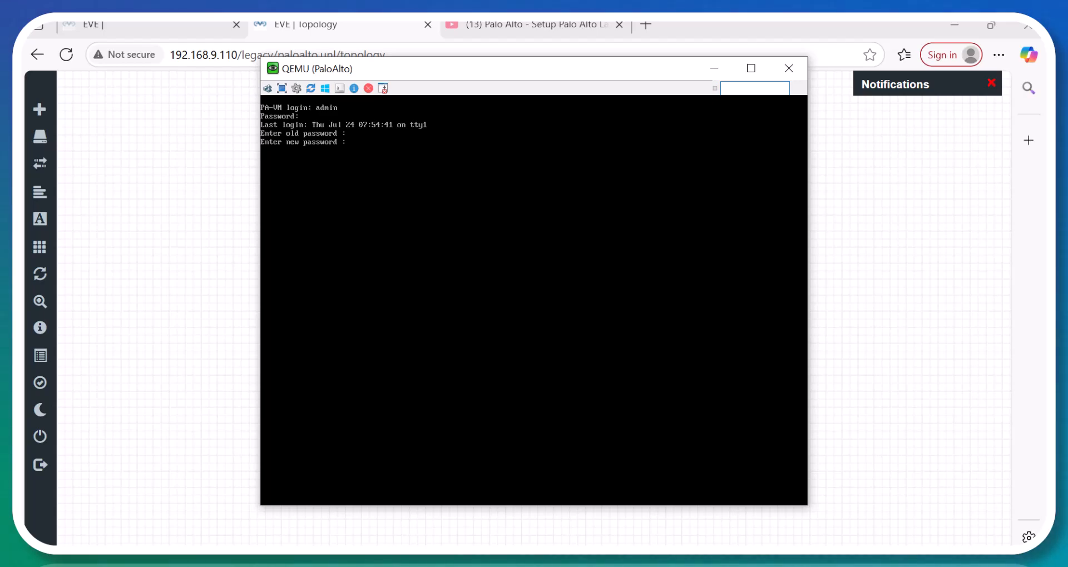
key("Return")
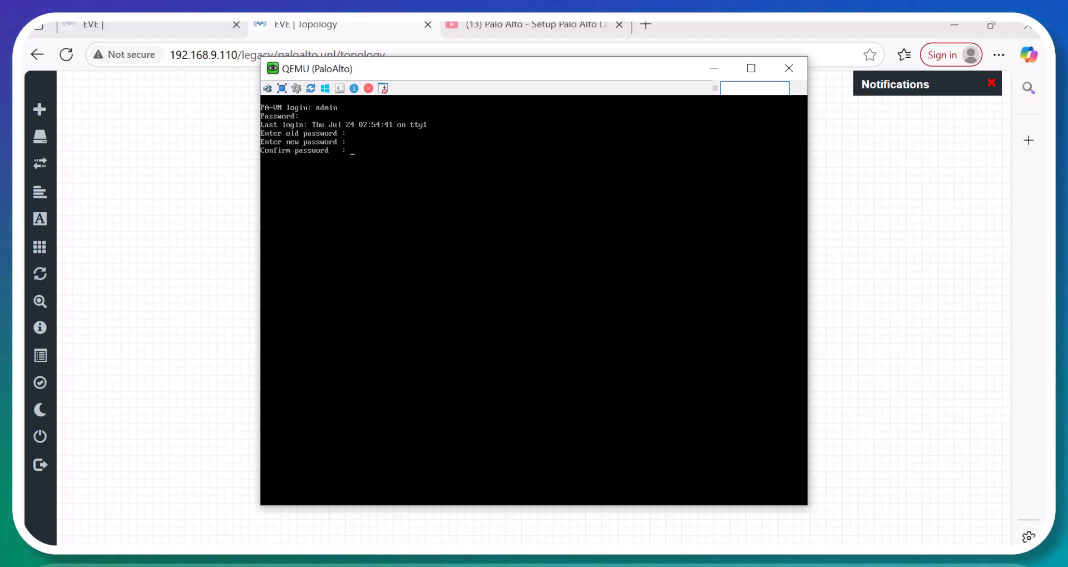
key("Return")
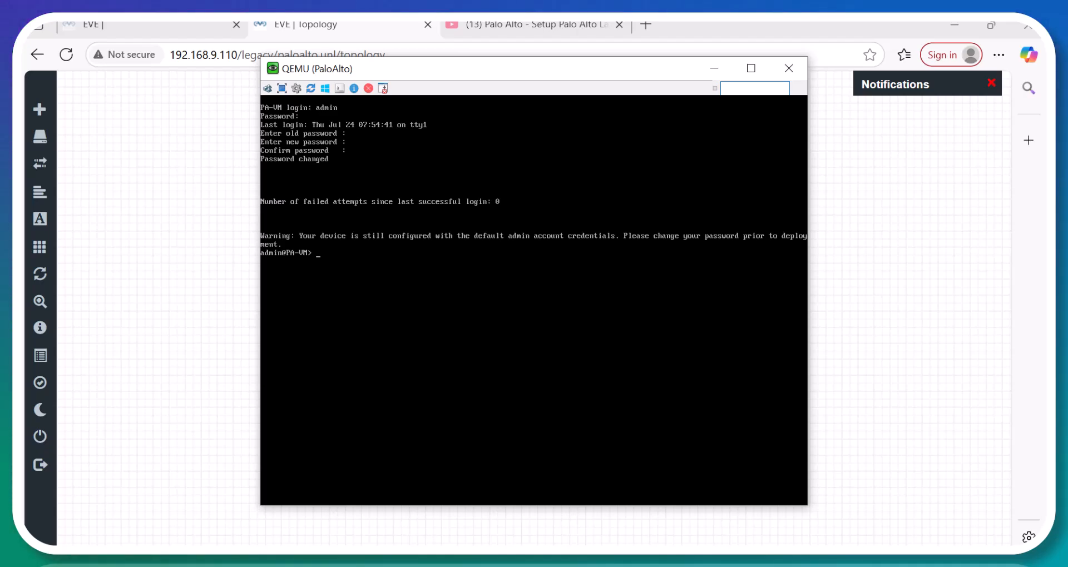
type("show interface management")
Show the management interface details, which have no IP yet, and enter configuration mode.
key("Return")
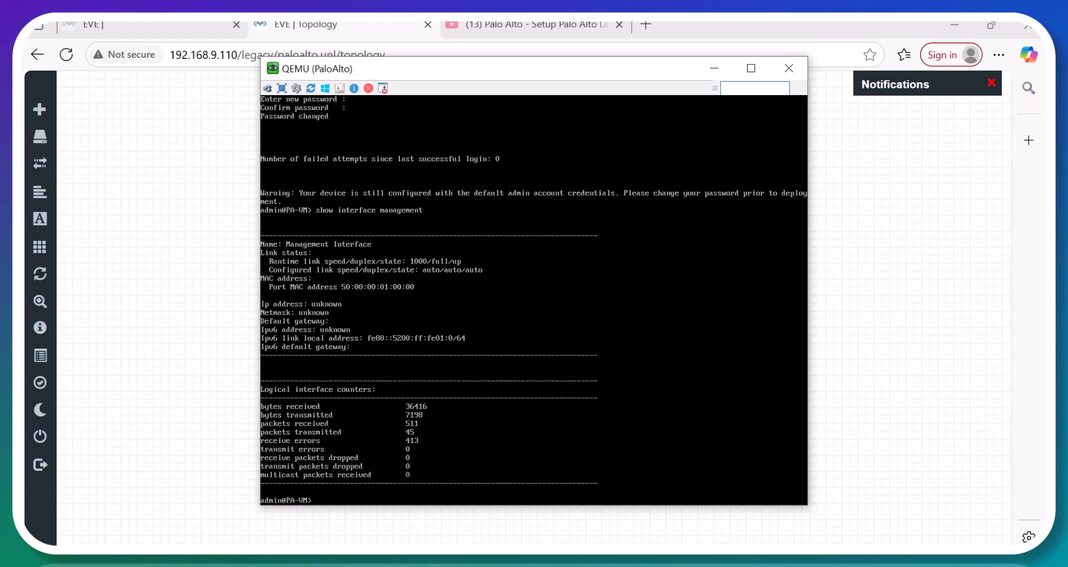
type("onfigure")
key("Return")
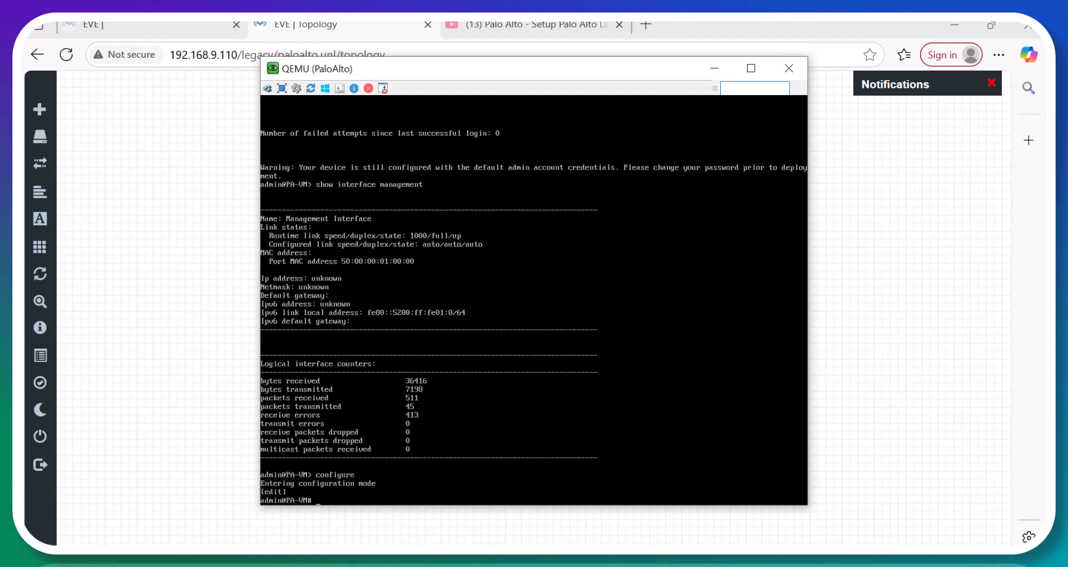
Set static management addressing with IP 10.10.10.1 and netmask 255.255.255.0.
type("set seviceconfig")
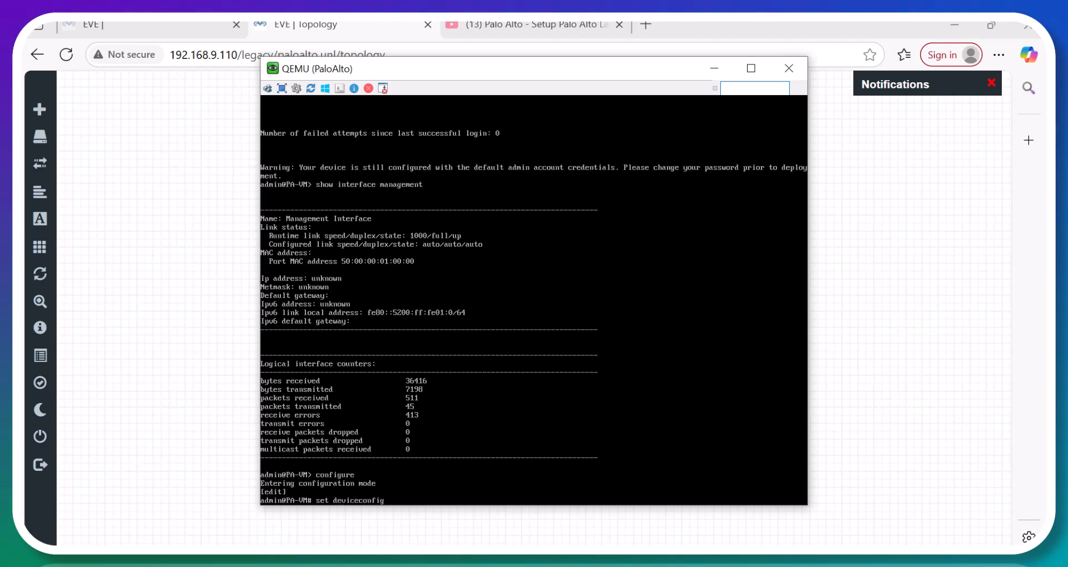
type(" system type static")
key("Return")
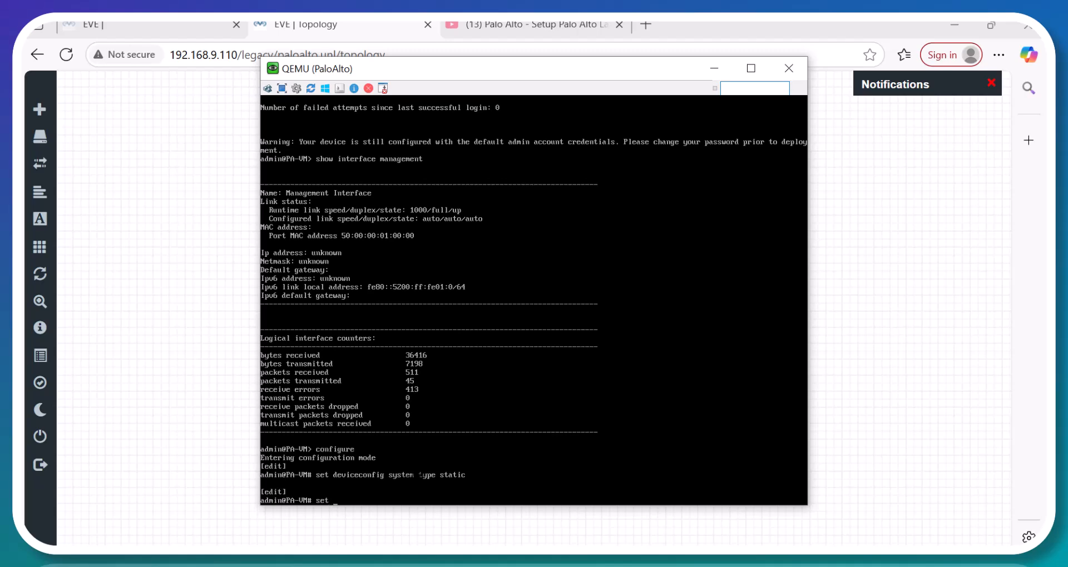
type("deviceconfig ")
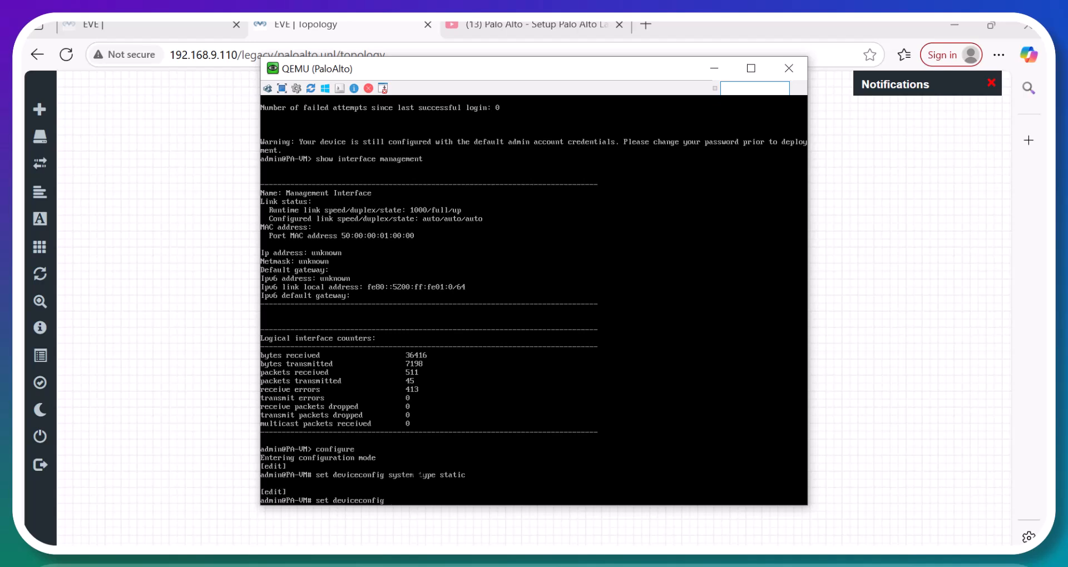
type("system ip-address")
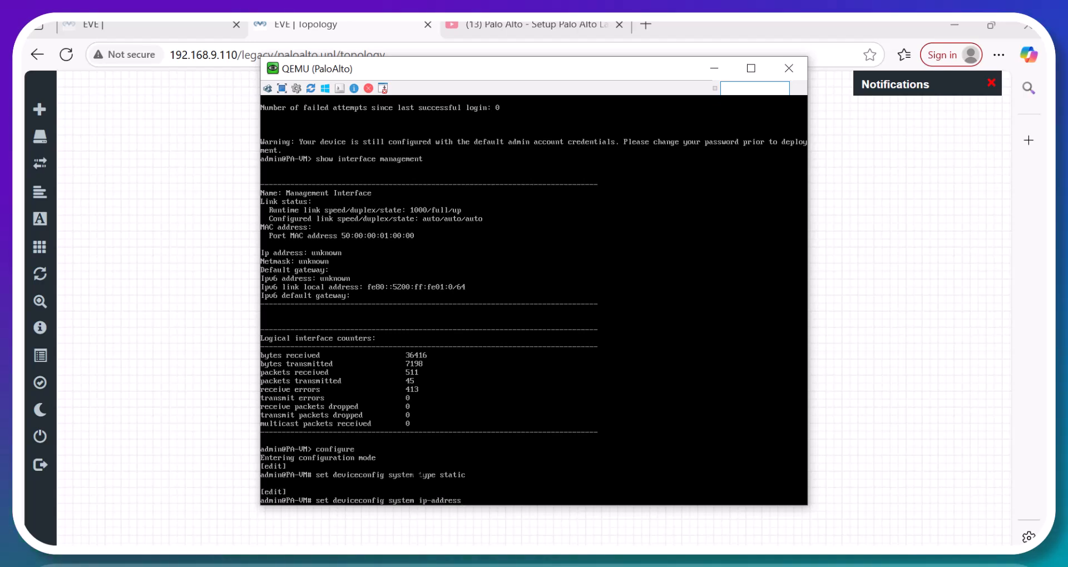
type(" 10.10.10.1")
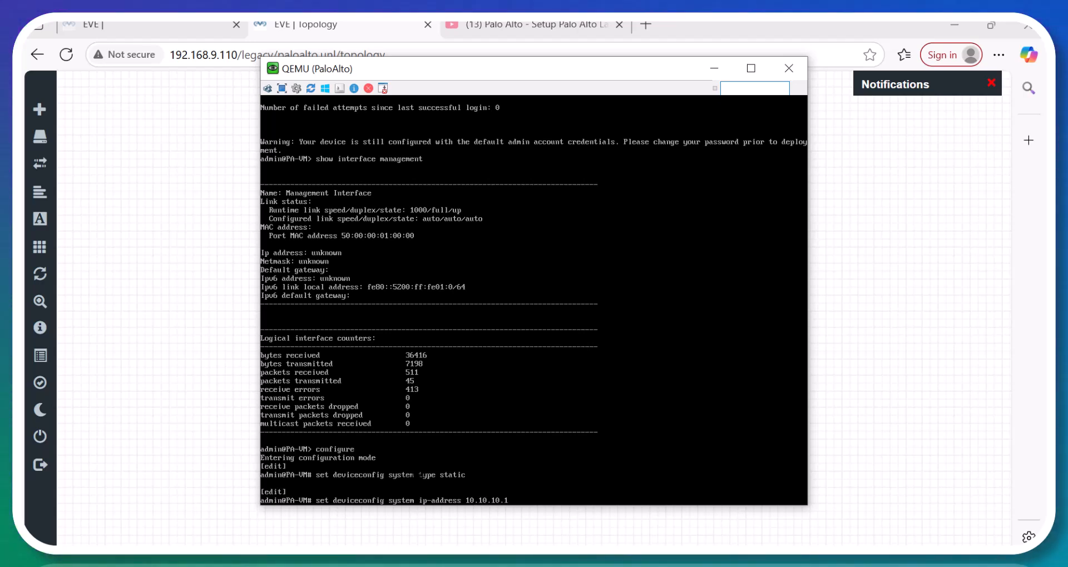
type(" netm")
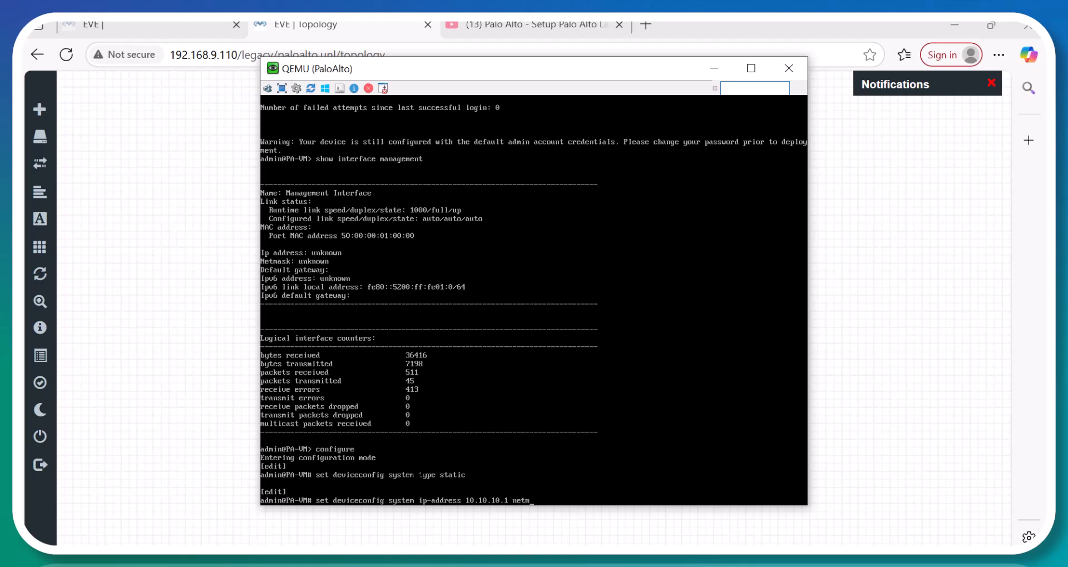
type("ask 255.2")
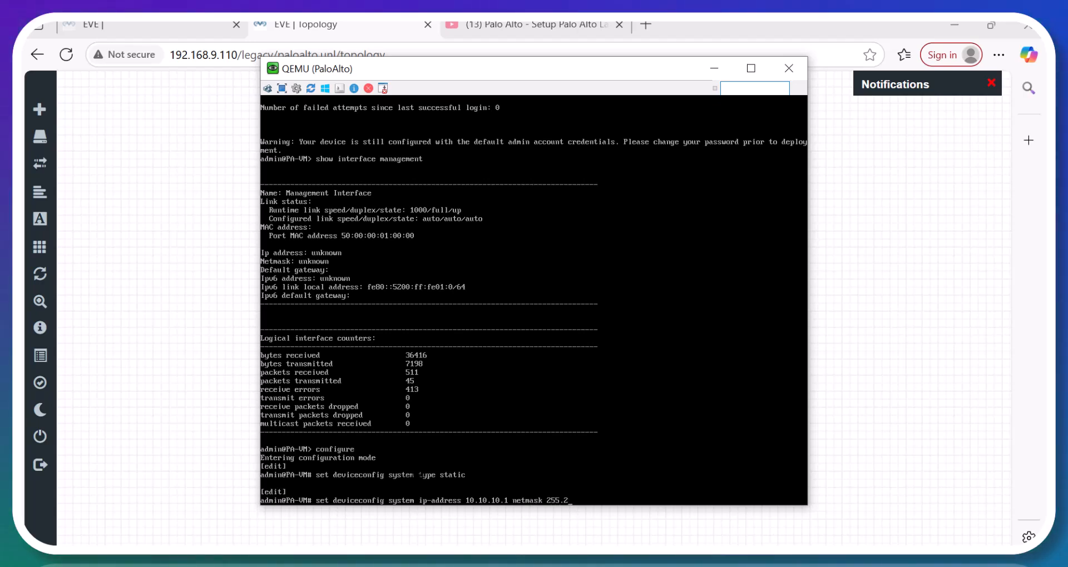
type("55.255.0")
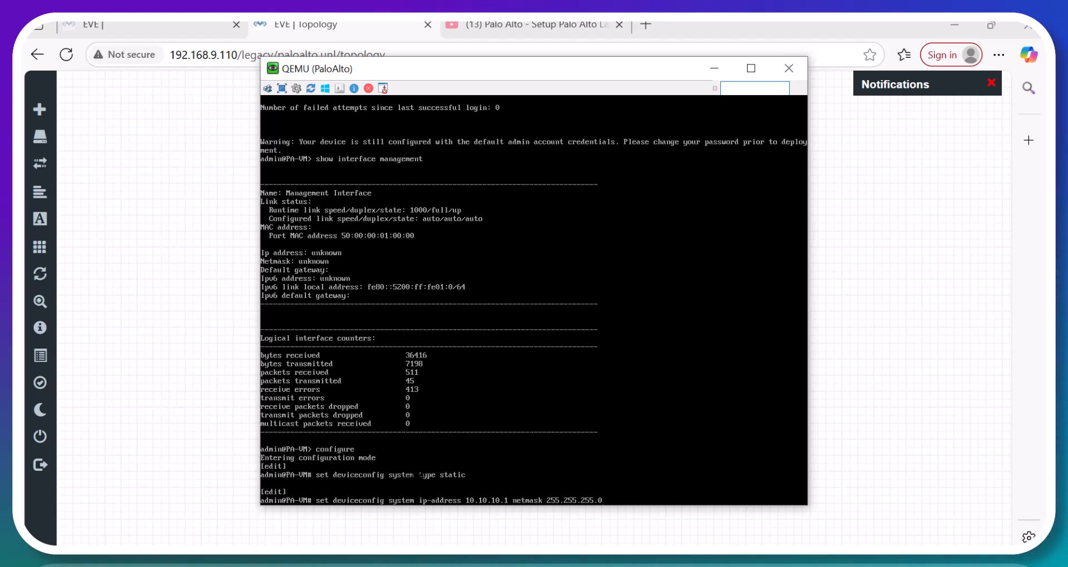
key("Return")
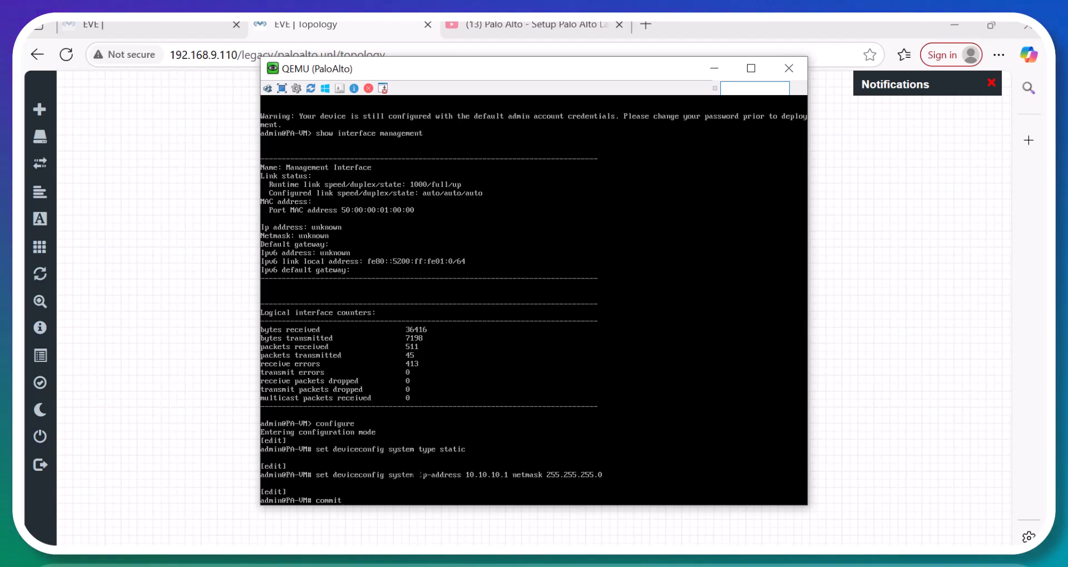
Commit the firewall configuration changes.
type("commit")
key("Return")
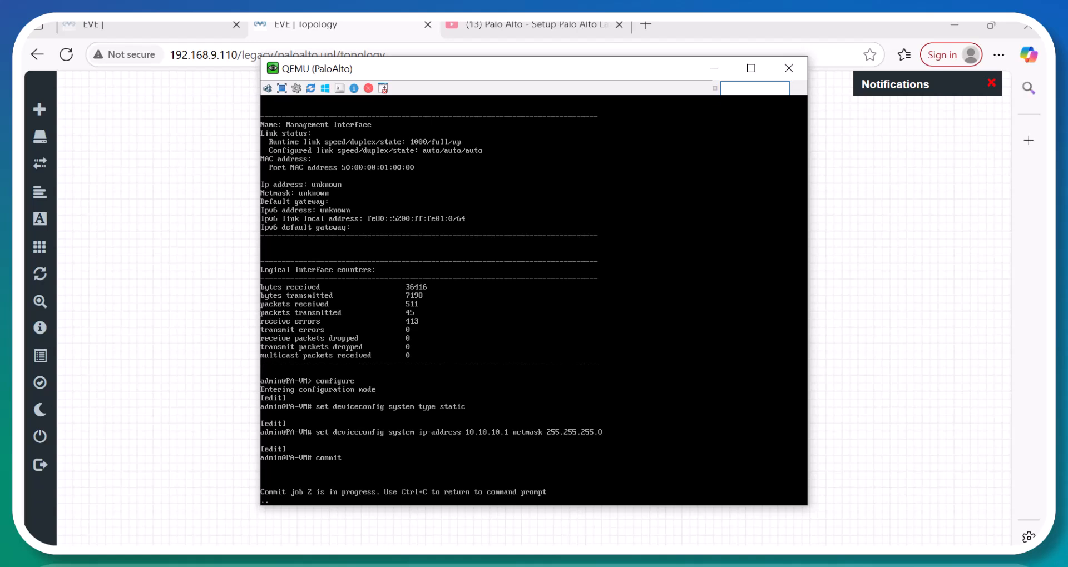
left_click(513, 557)
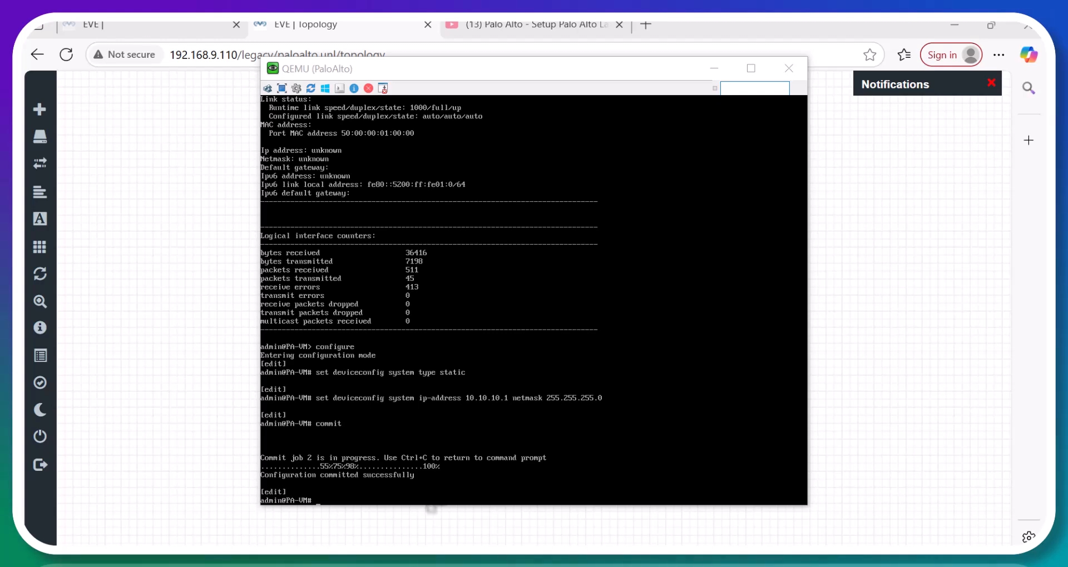
Exit configuration mode and confirm the management IP is 10.10.10.1 with mask 255.255.255.0.
left_click(433, 507)
type("exit")
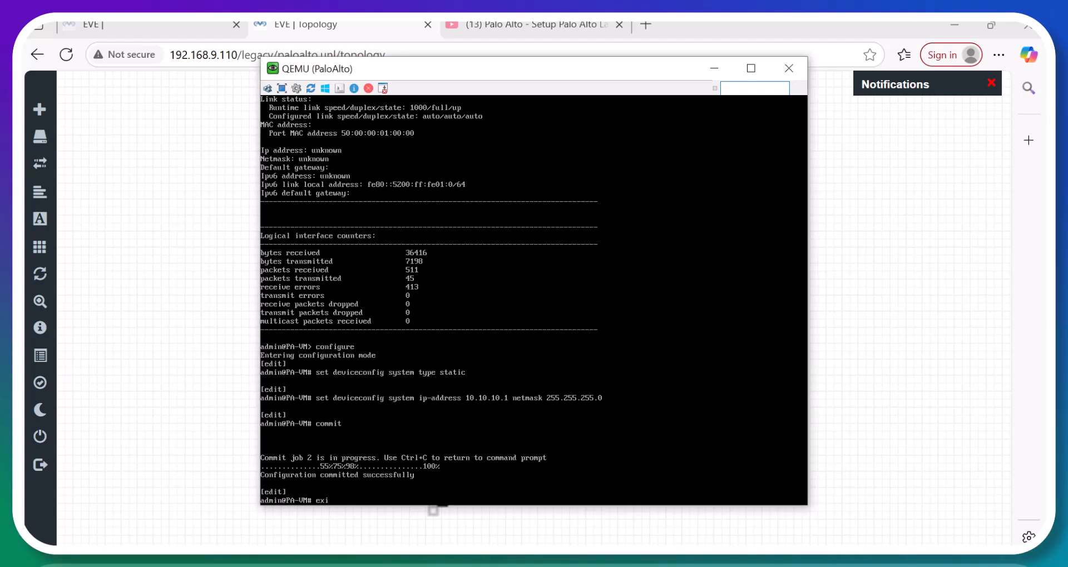
key("Return")
type("show inte")
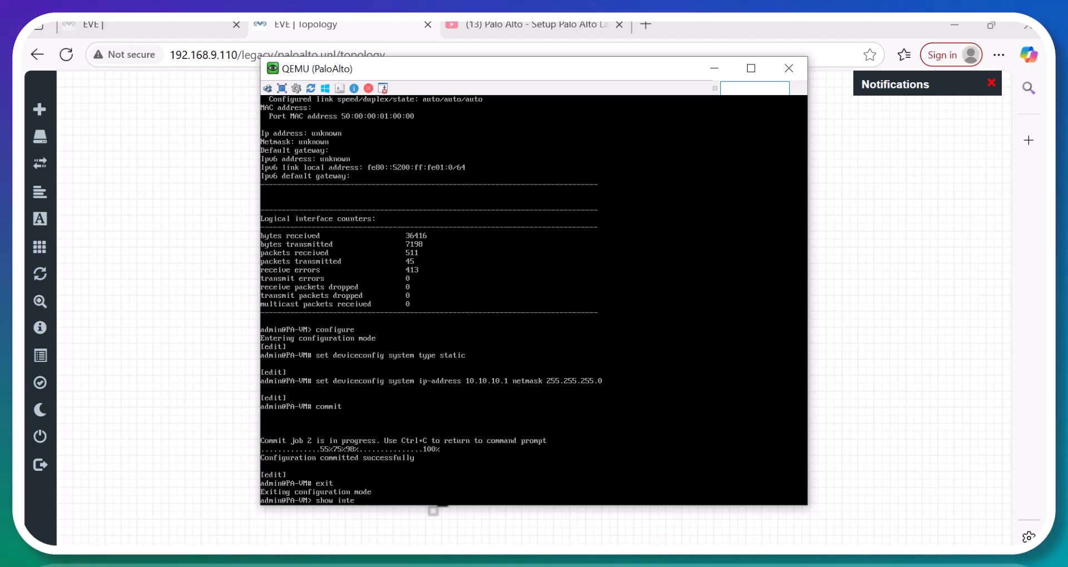
type("rface management")
key("Return")
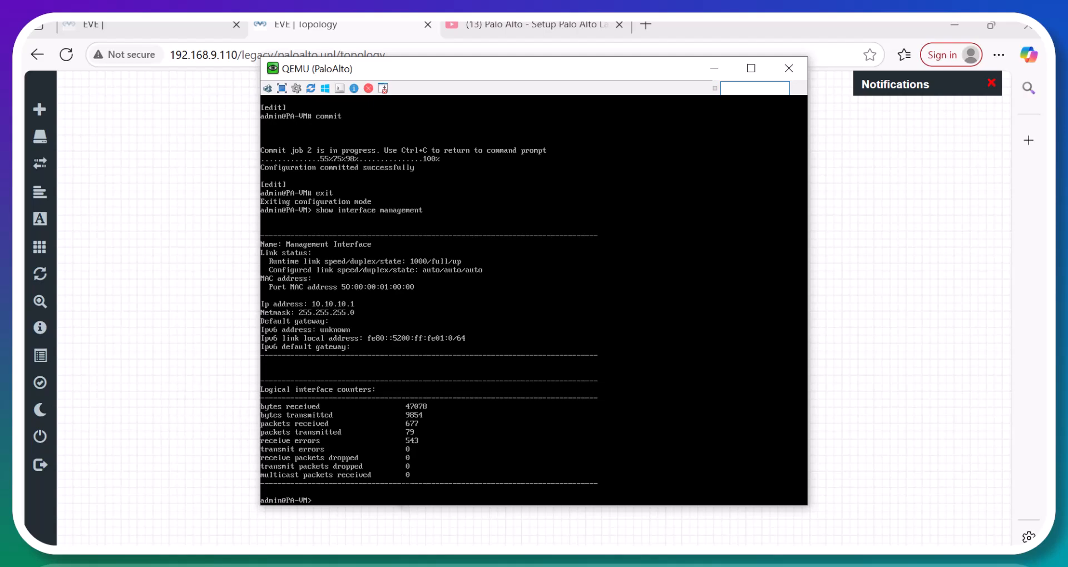
On the Windows test machine, confirm the ping to 10.10.10.1 gets replies, then minimize it.
mouse_move(552, 558)
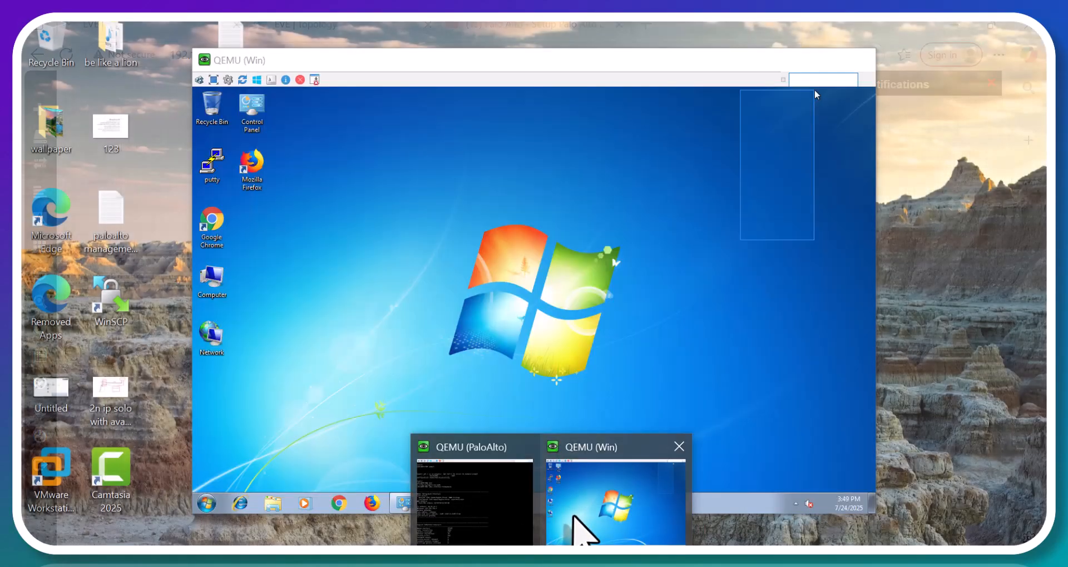
left_click(575, 517)
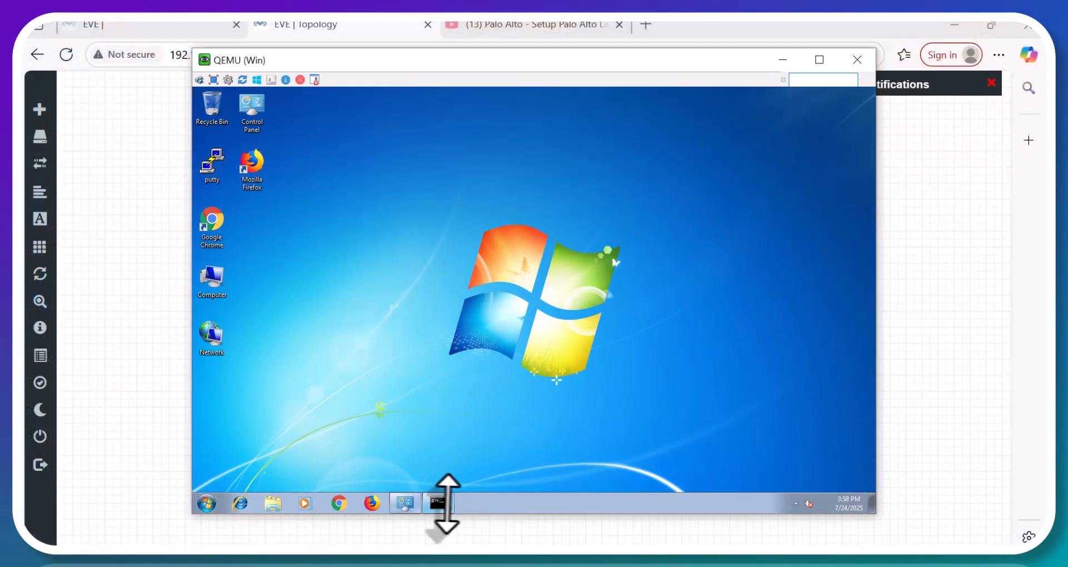
left_click(445, 503)
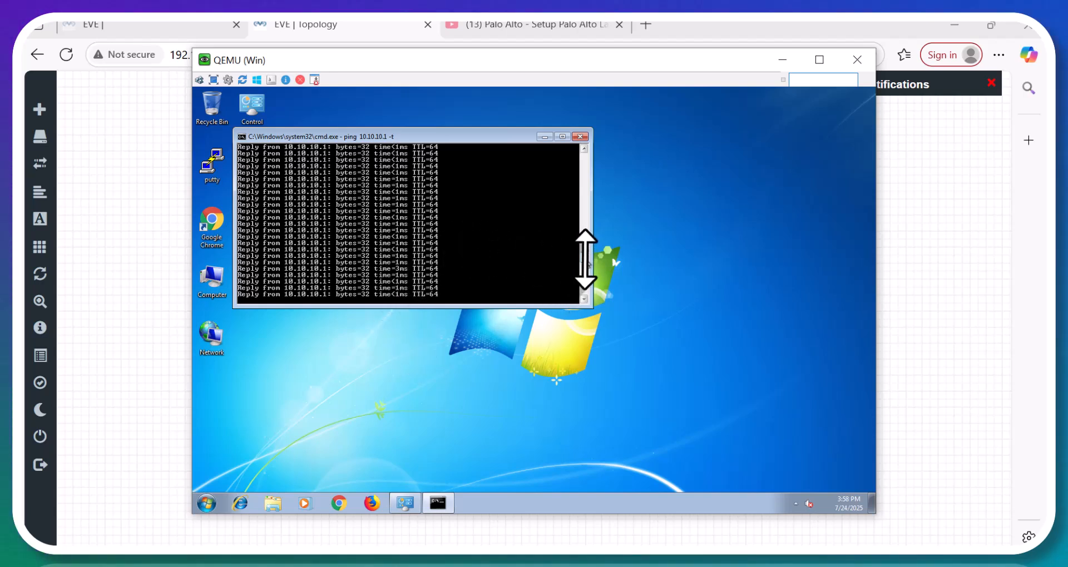
left_click_drag(583, 238, 587, 258)
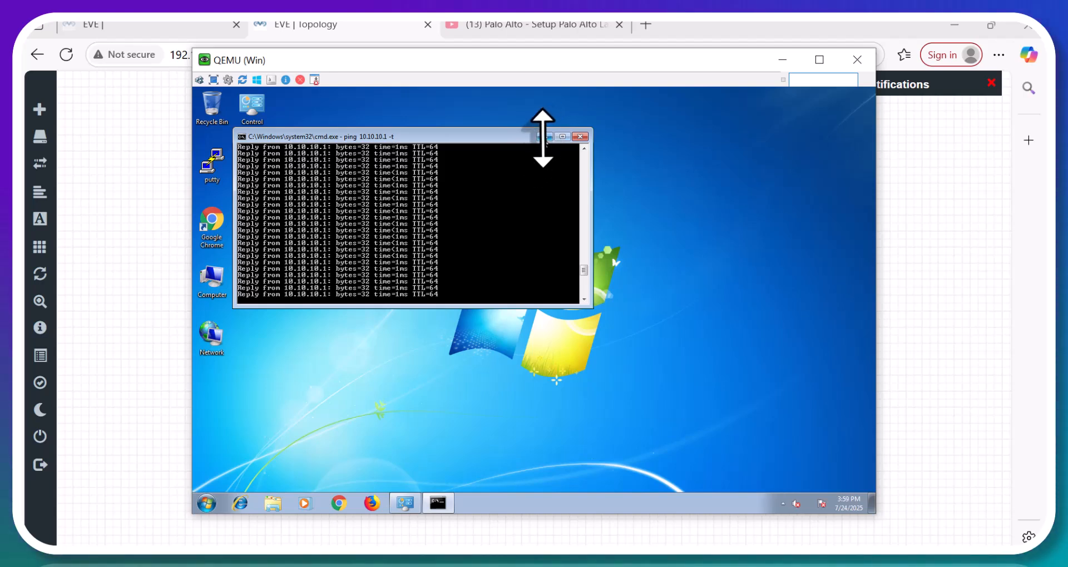
left_click(548, 136)
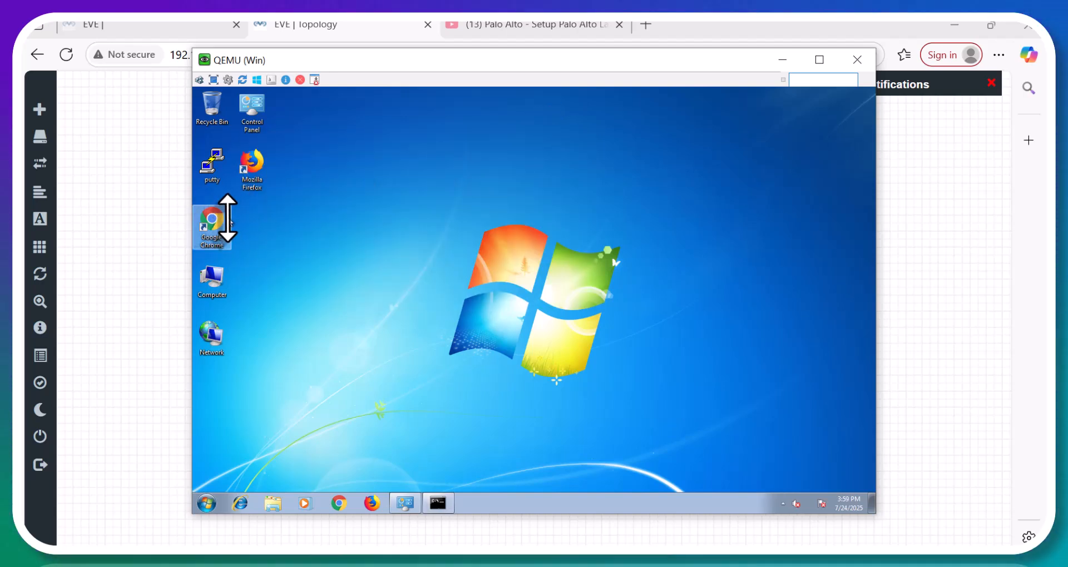
left_click(226, 221)
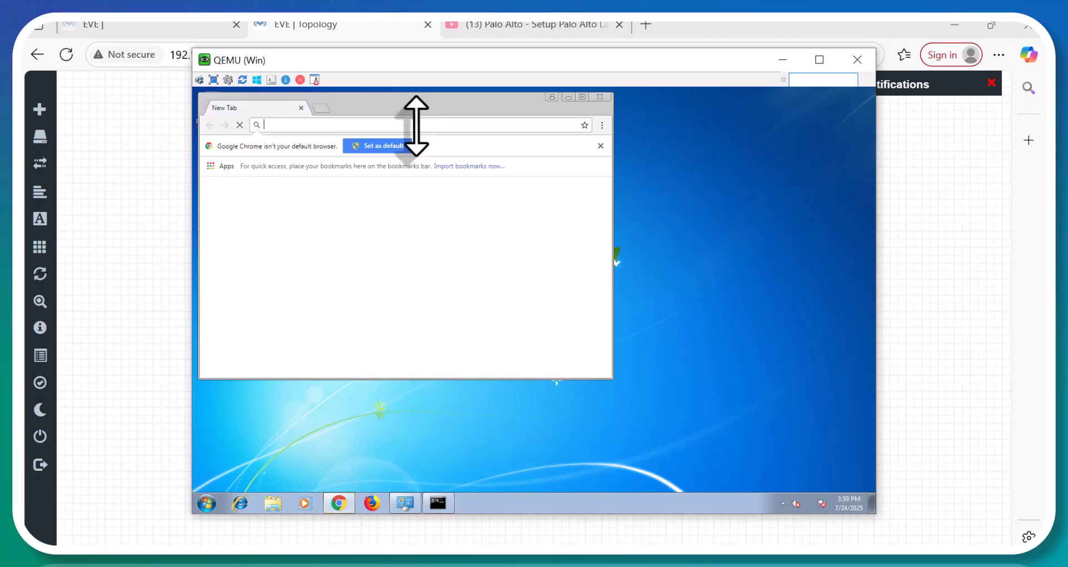
type("https")
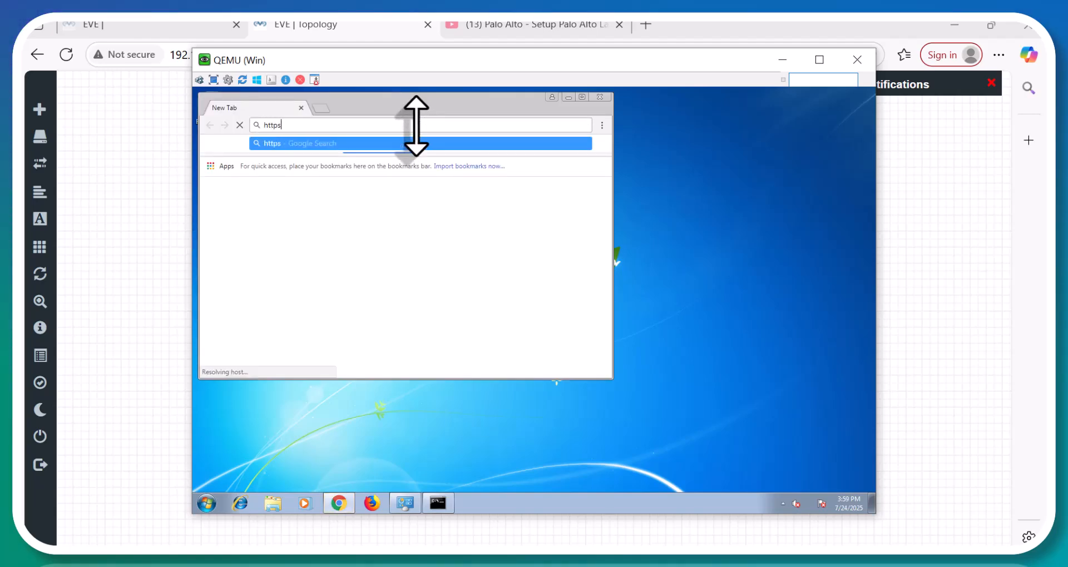
type("://")
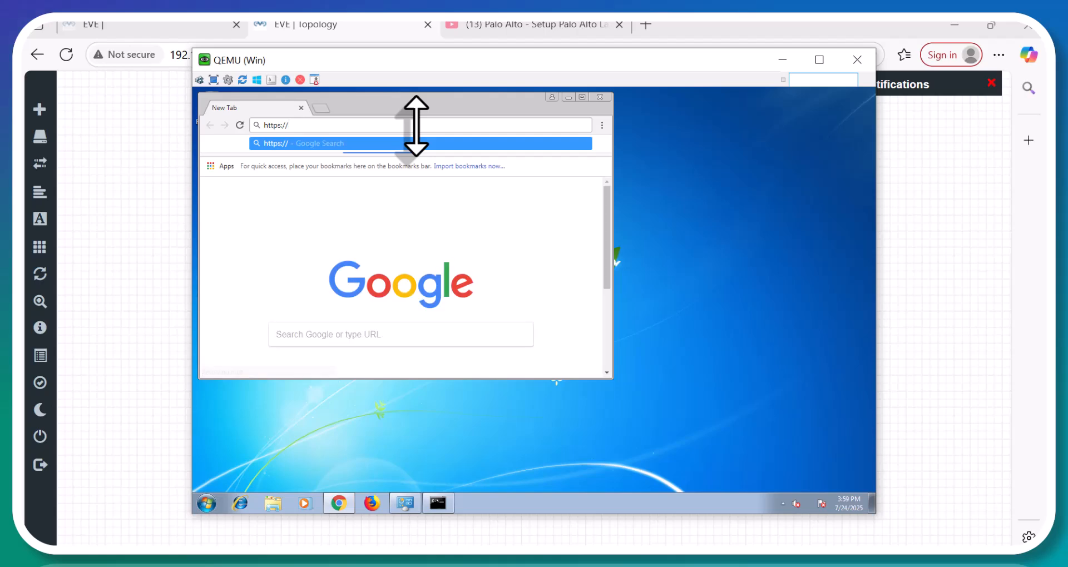
type("10.10.10.1")
key("Return")
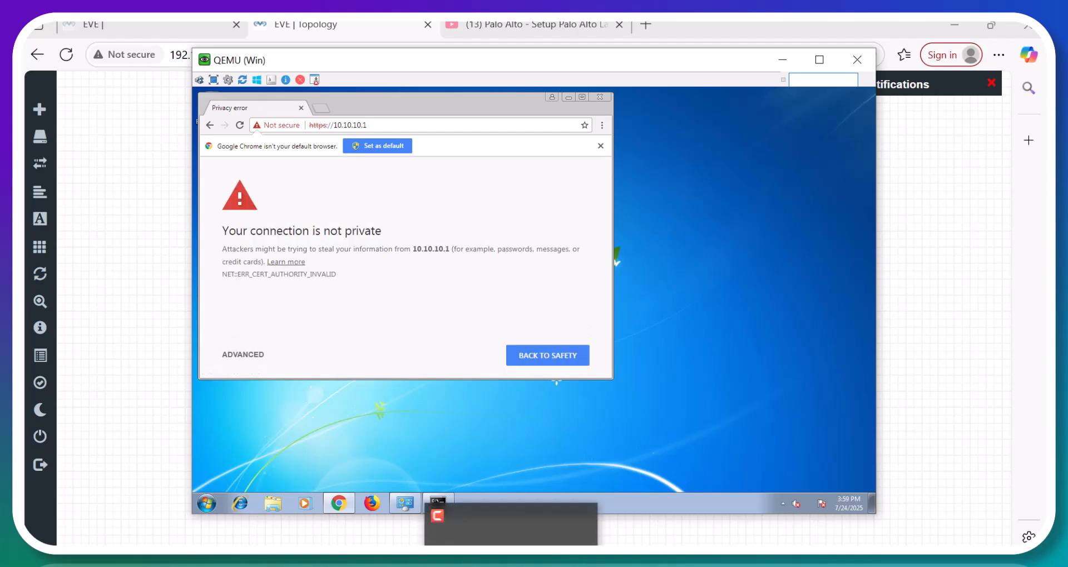
left_click(261, 354)
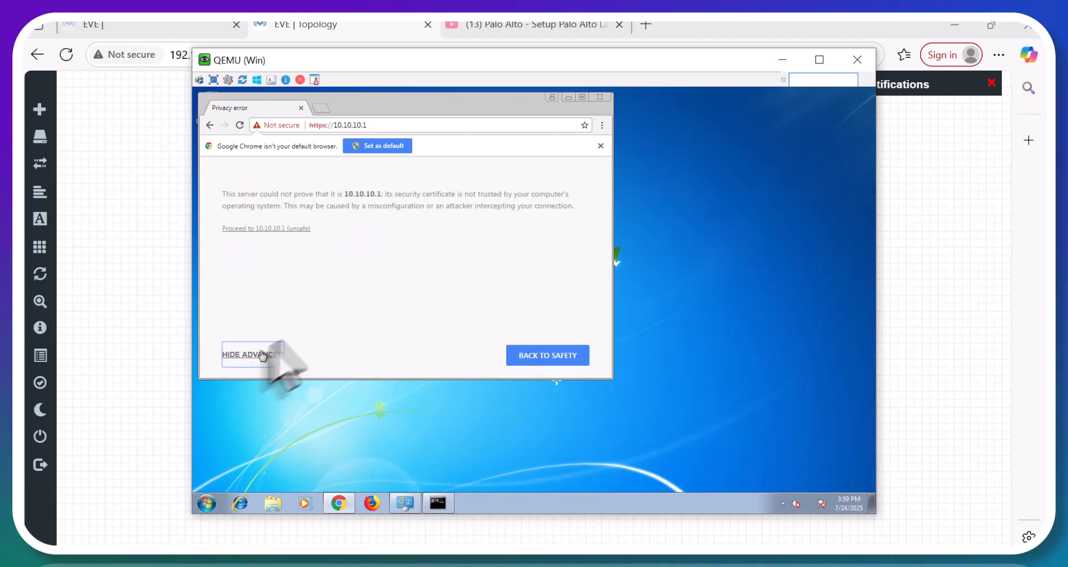
left_click(281, 232)
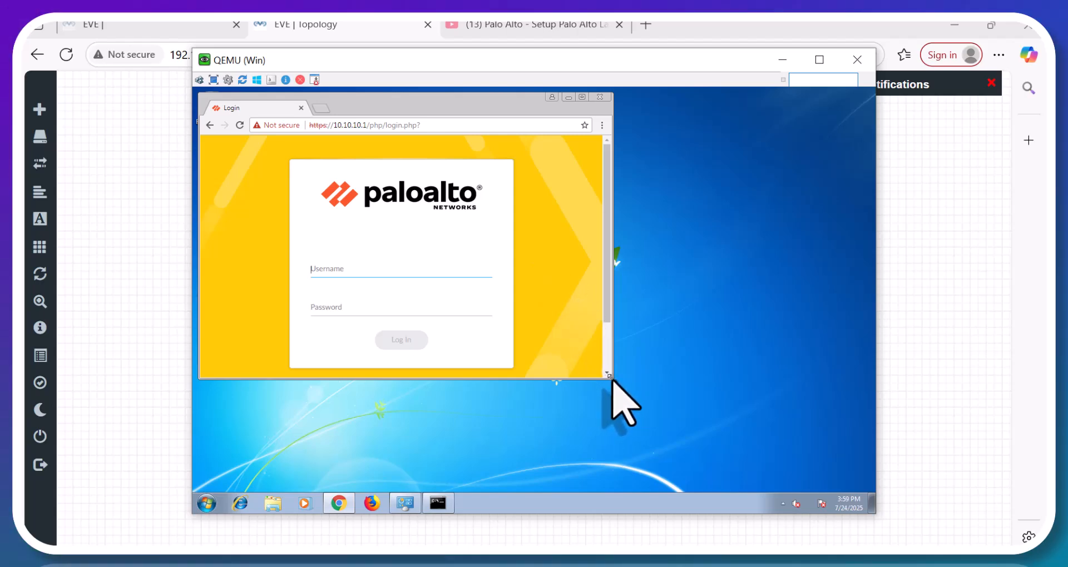
left_click_drag(610, 378, 863, 500)
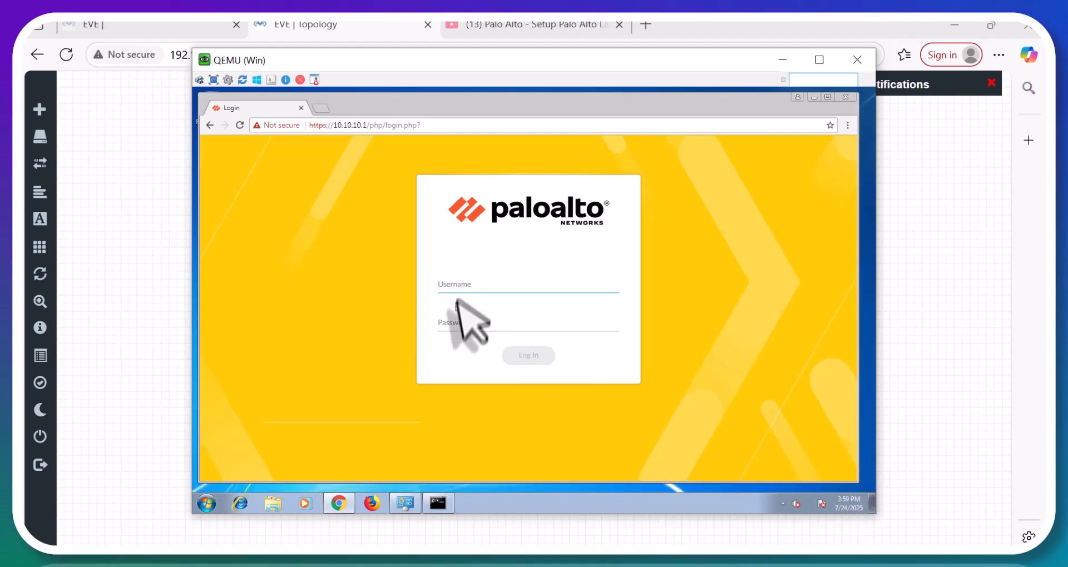
Sign in to the PAN-OS web UI as admin with the account password.
left_click(473, 286)
type("admin")
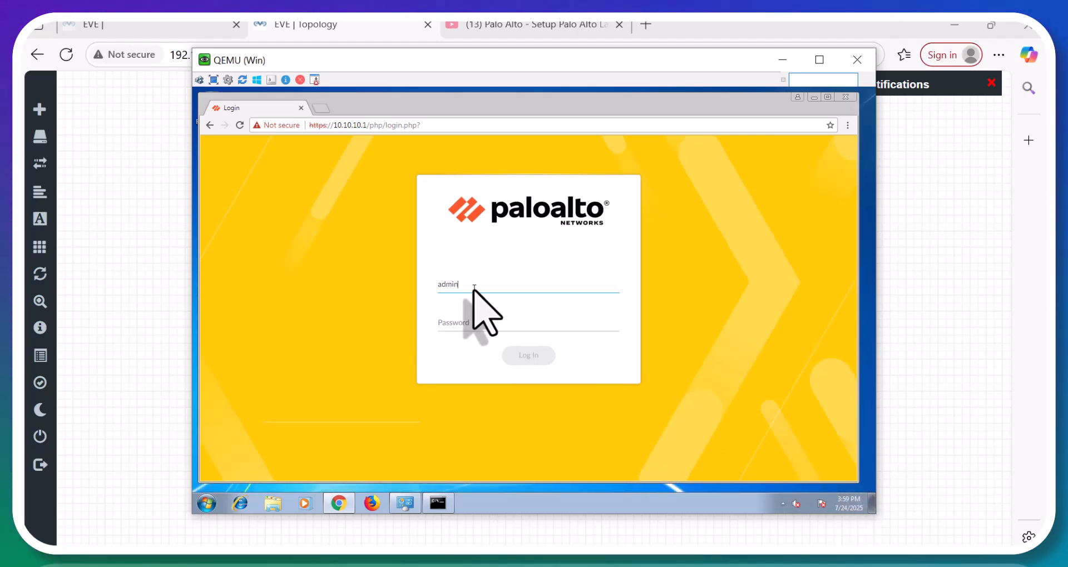
key("Tab")
type("Test123")
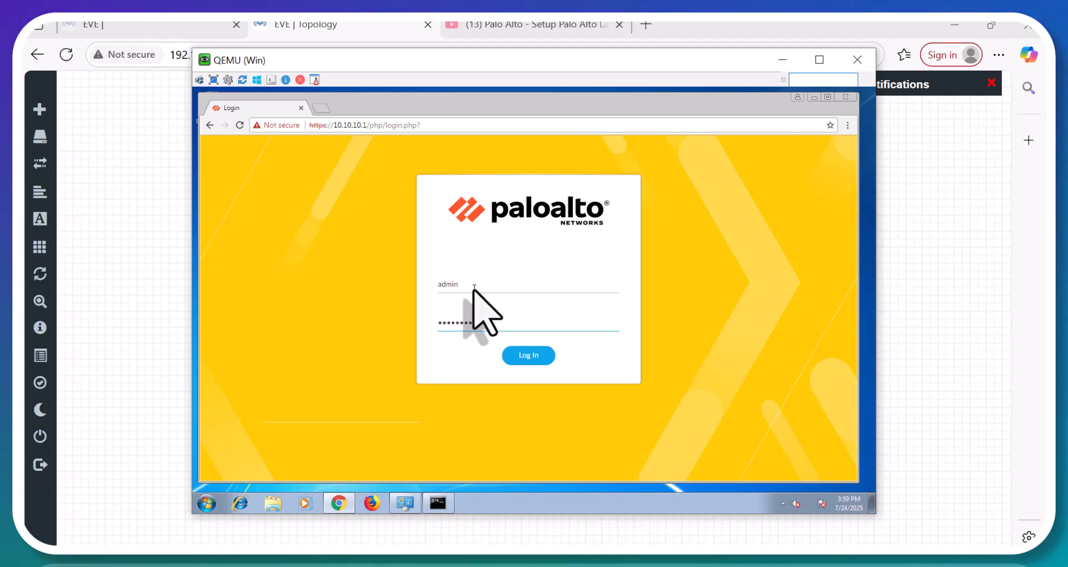
key("Return")
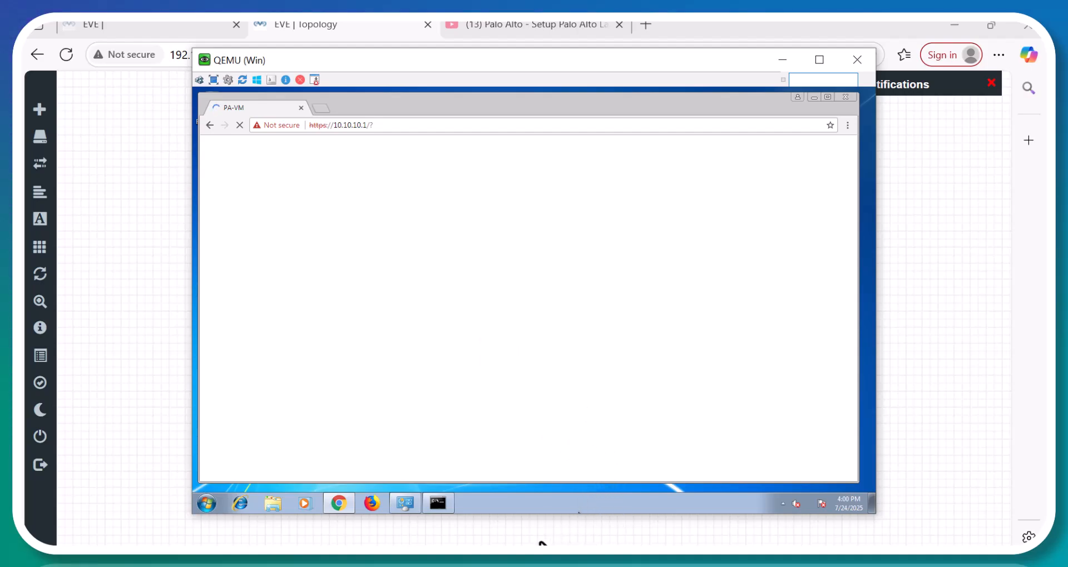
mouse_move(510, 558)
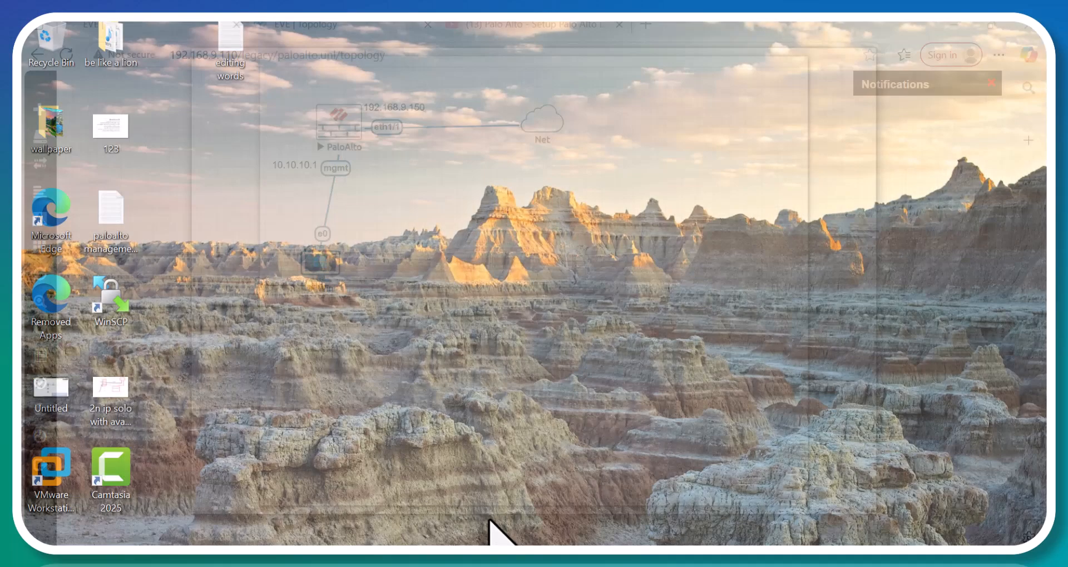
left_click(490, 521)
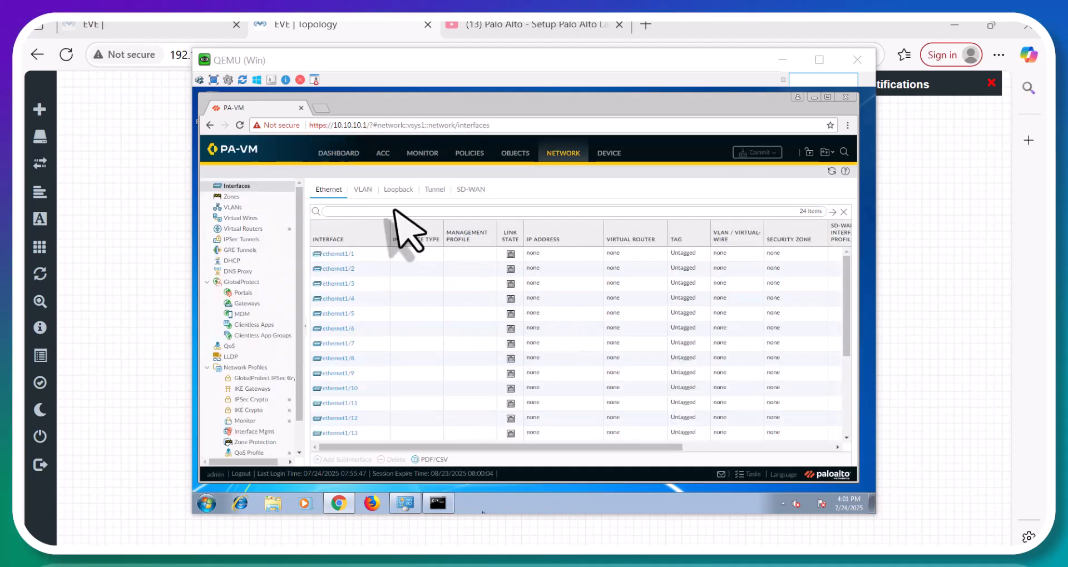
Go to the Network > Zones page of the firewall web UI.
left_click(341, 154)
left_click(341, 154)
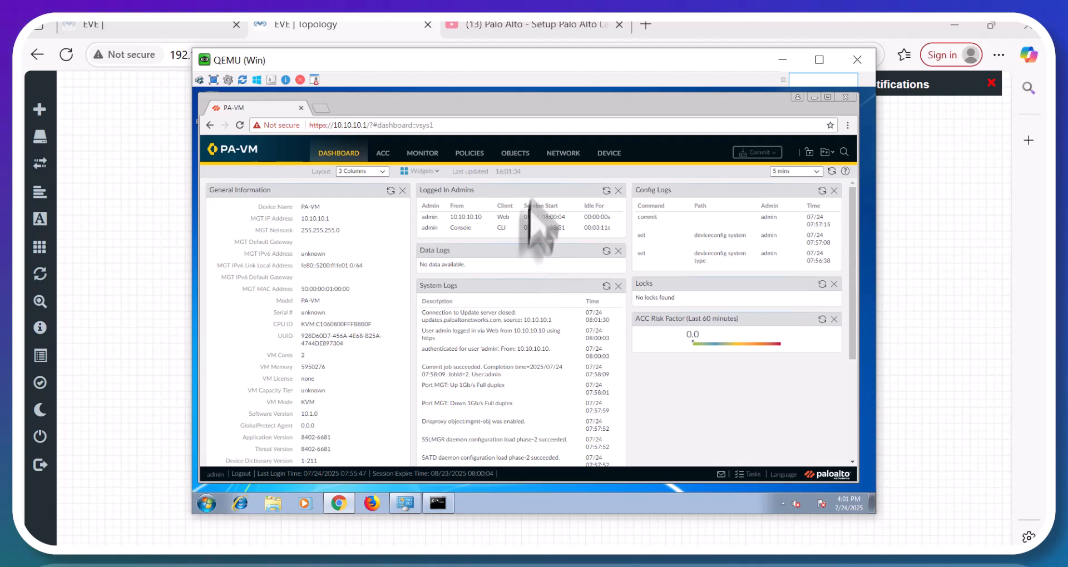
left_click(563, 155)
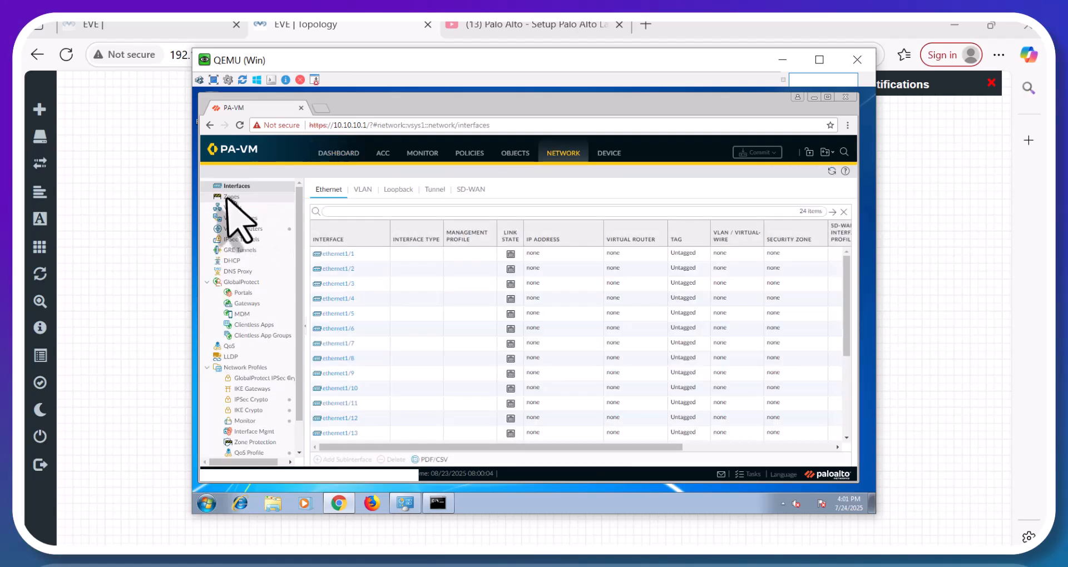
left_click(229, 197)
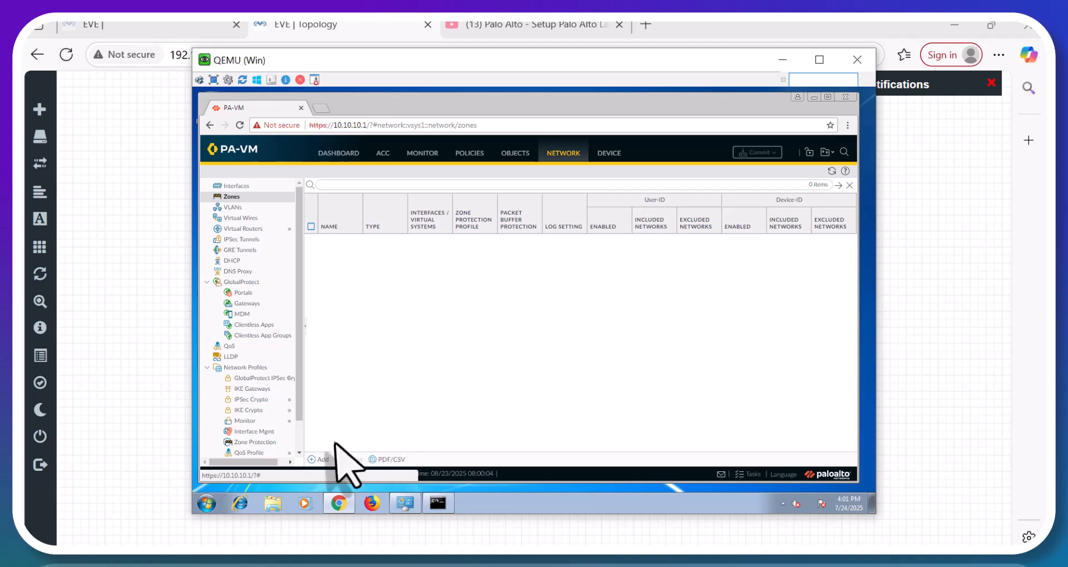
Add a new Layer3 security zone named outside-.
left_click(324, 459)
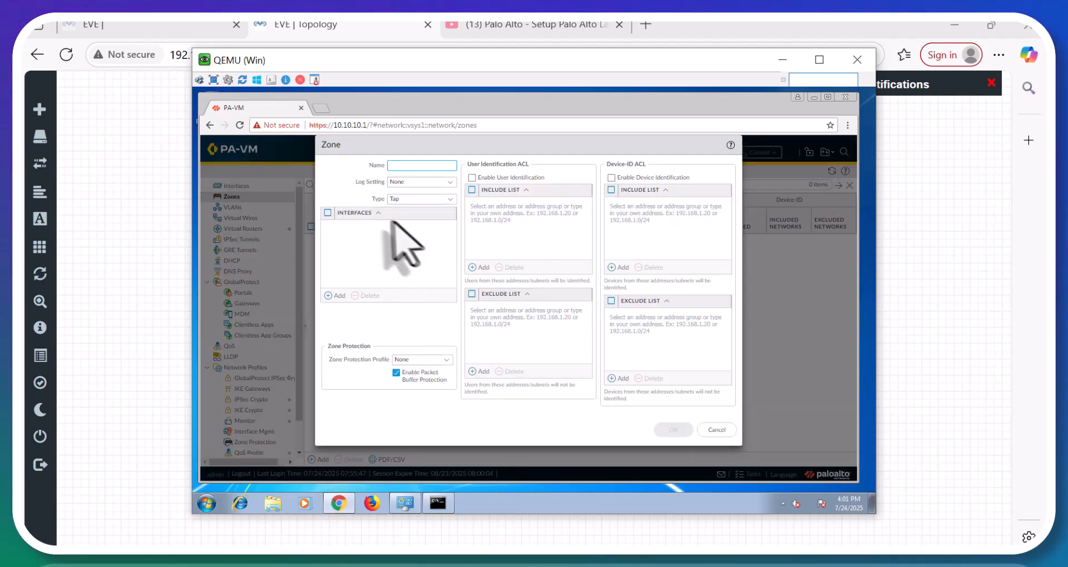
left_click(400, 166)
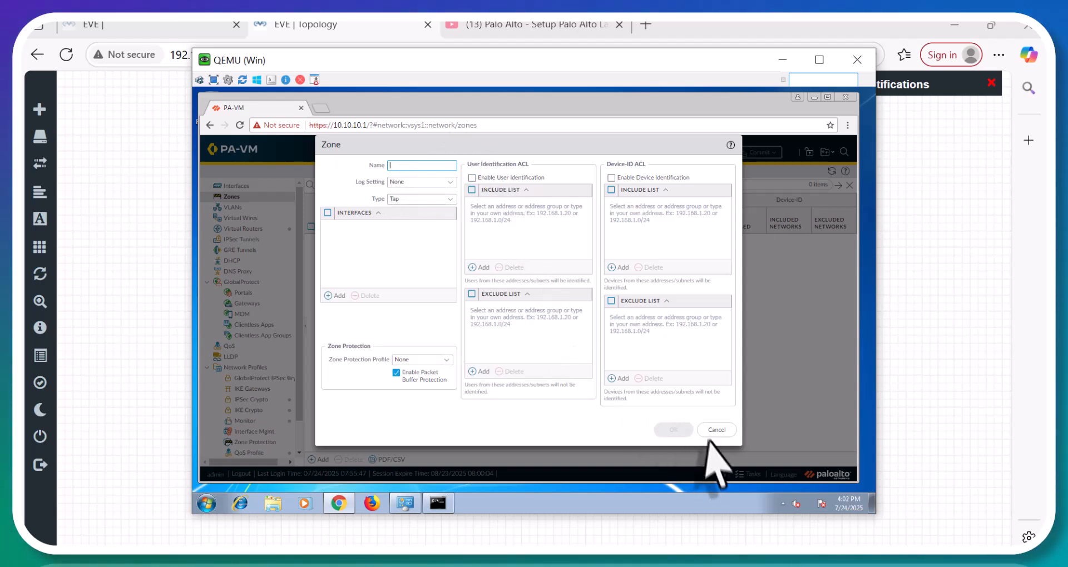
left_click(437, 256)
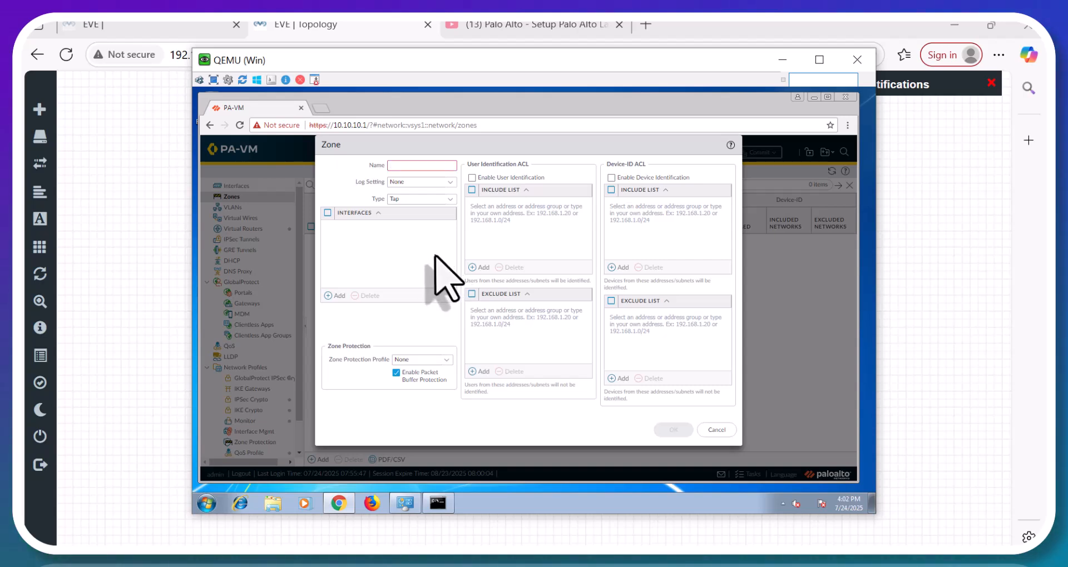
left_click(409, 165)
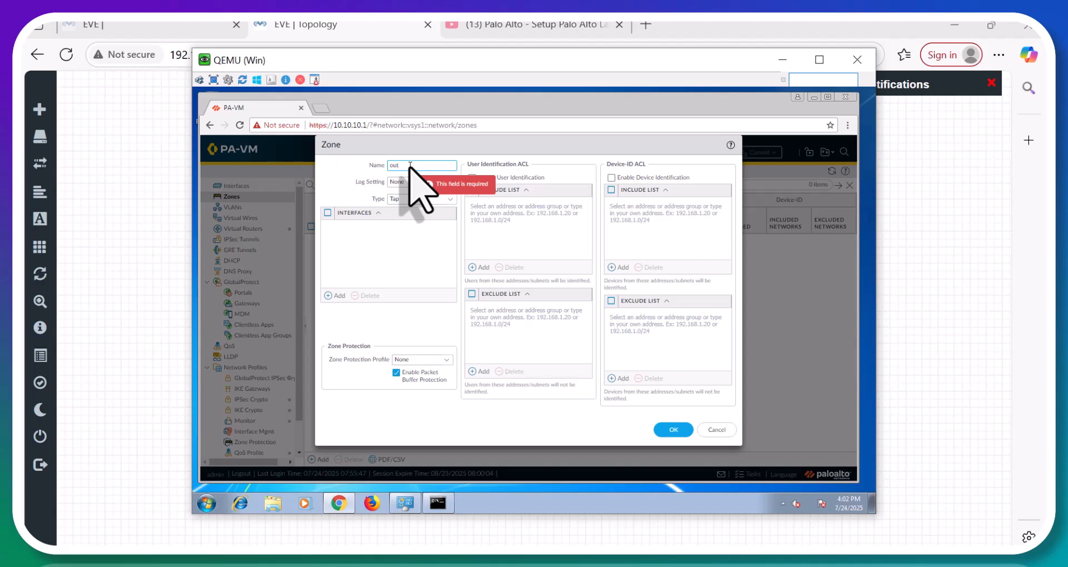
type("outside")
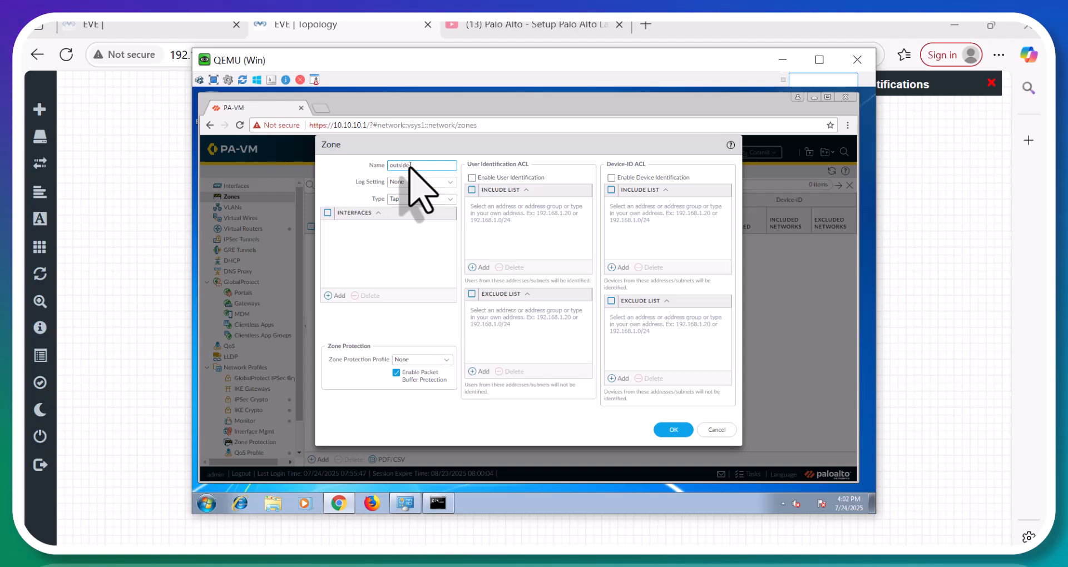
type("-")
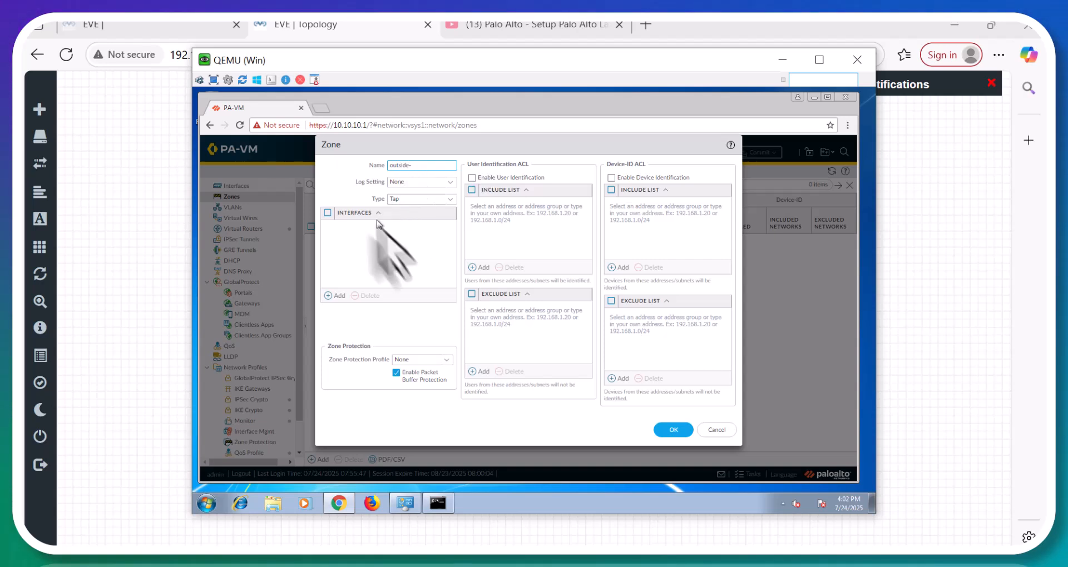
left_click(449, 200)
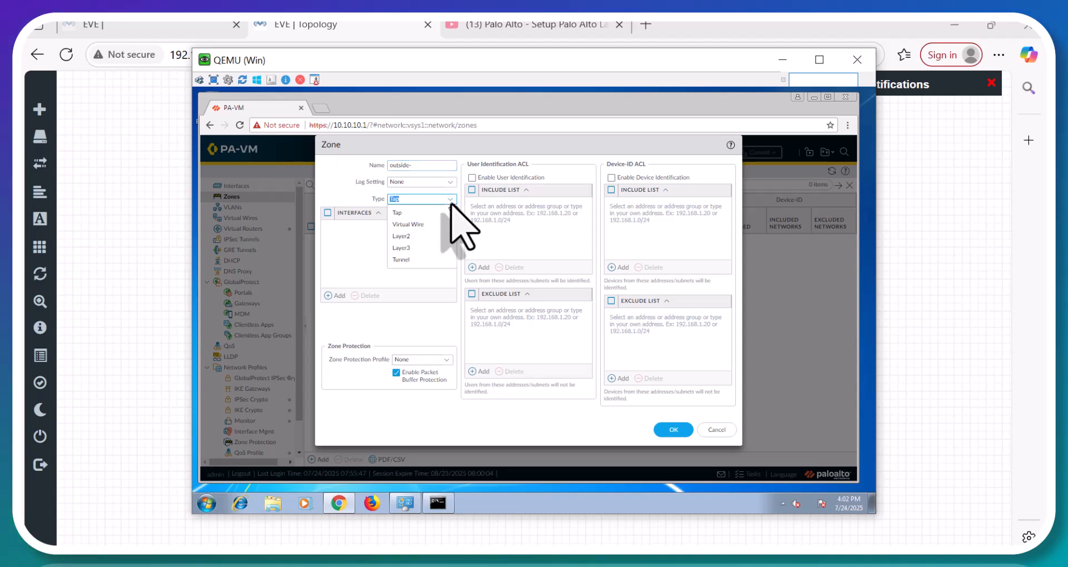
left_click(424, 262)
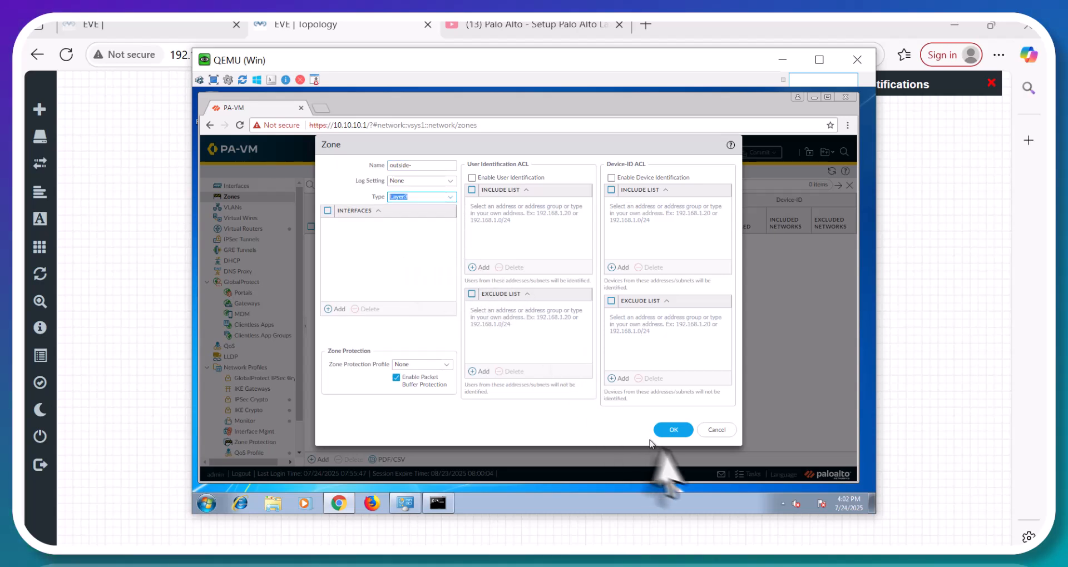
left_click(673, 430)
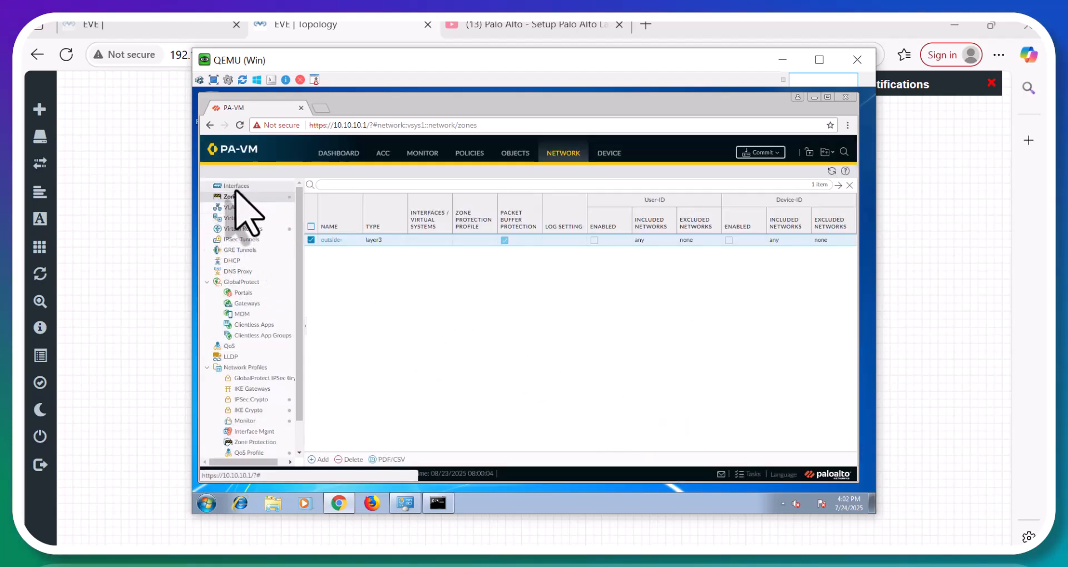
Make ethernet1/1 a Layer3 interface on the default virtual router in zone outside-.
left_click(234, 188)
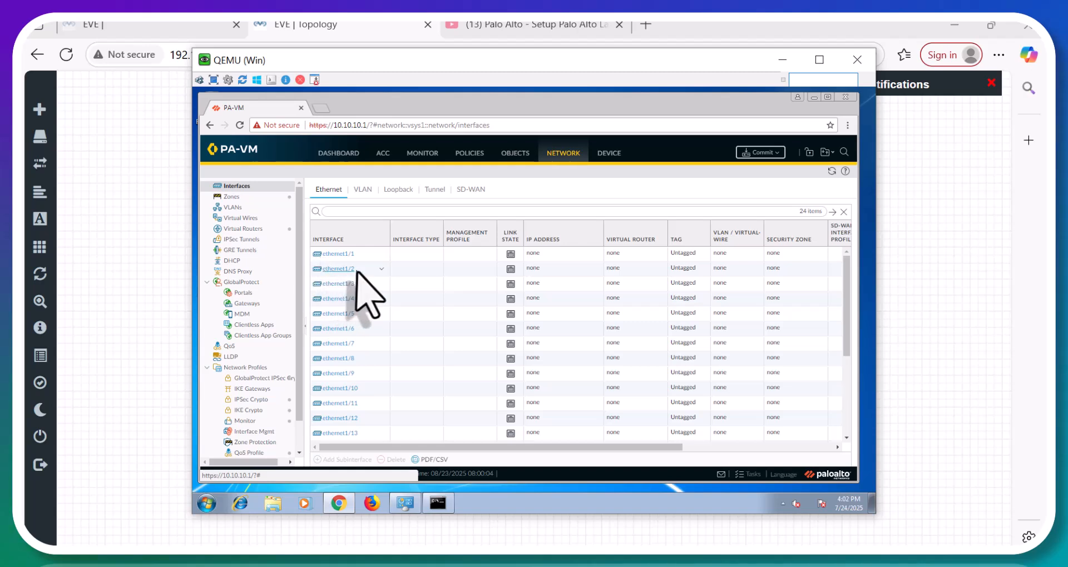
left_click(329, 257)
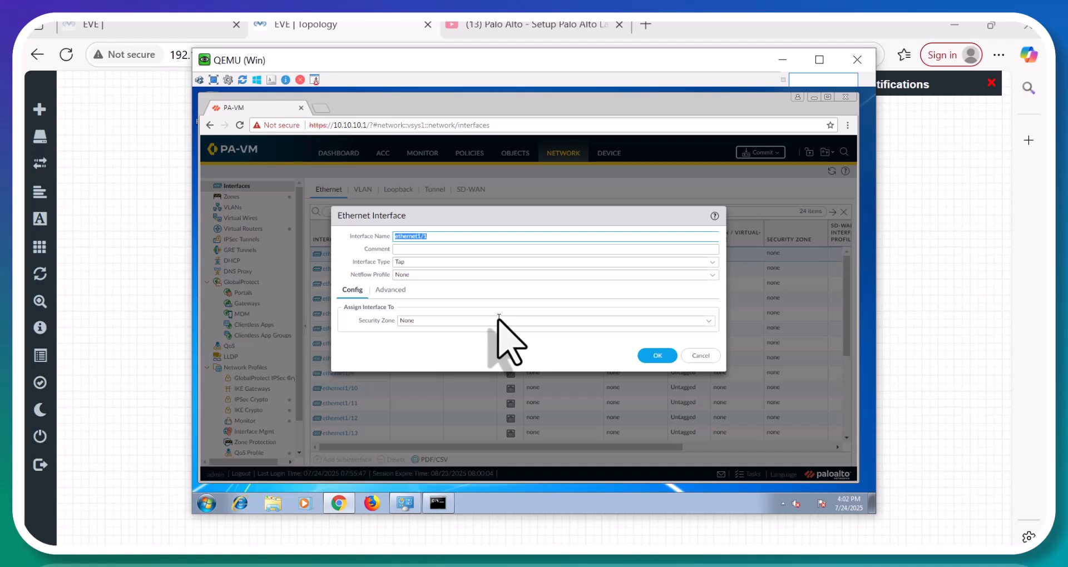
left_click(432, 249)
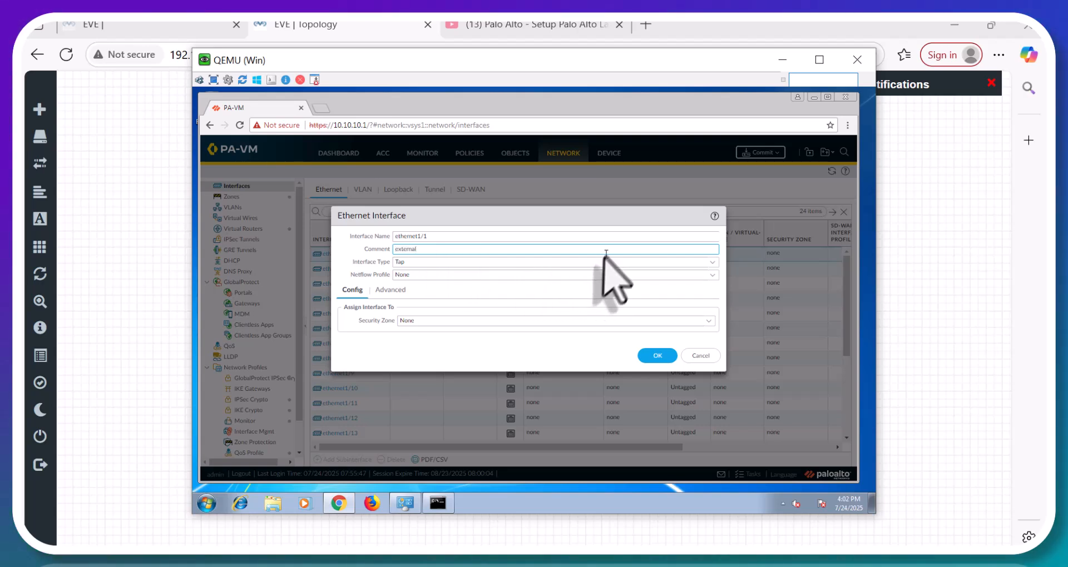
left_click(711, 261)
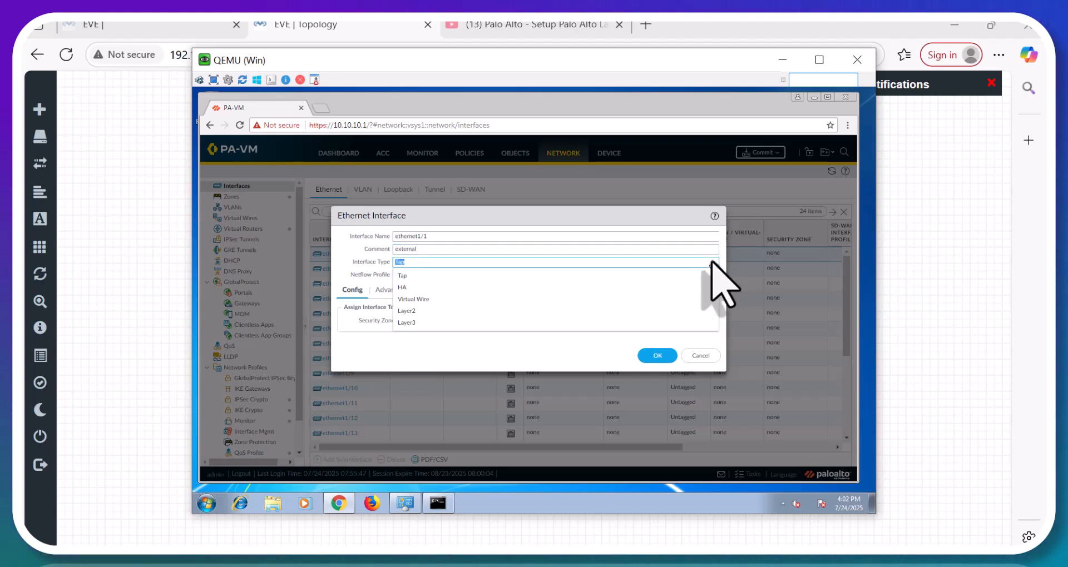
left_click(467, 323)
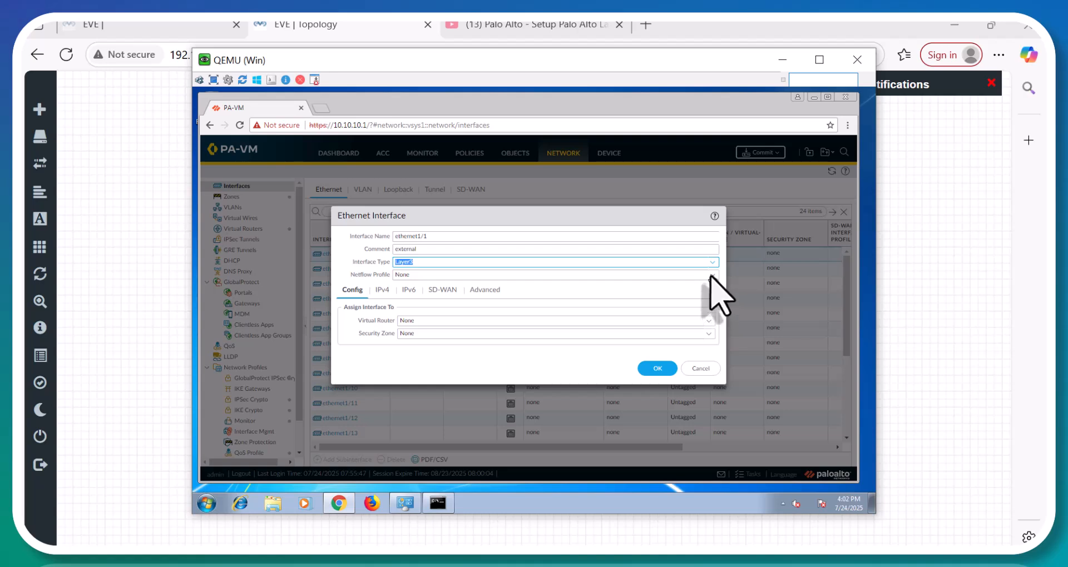
left_click(711, 275)
left_click(534, 289)
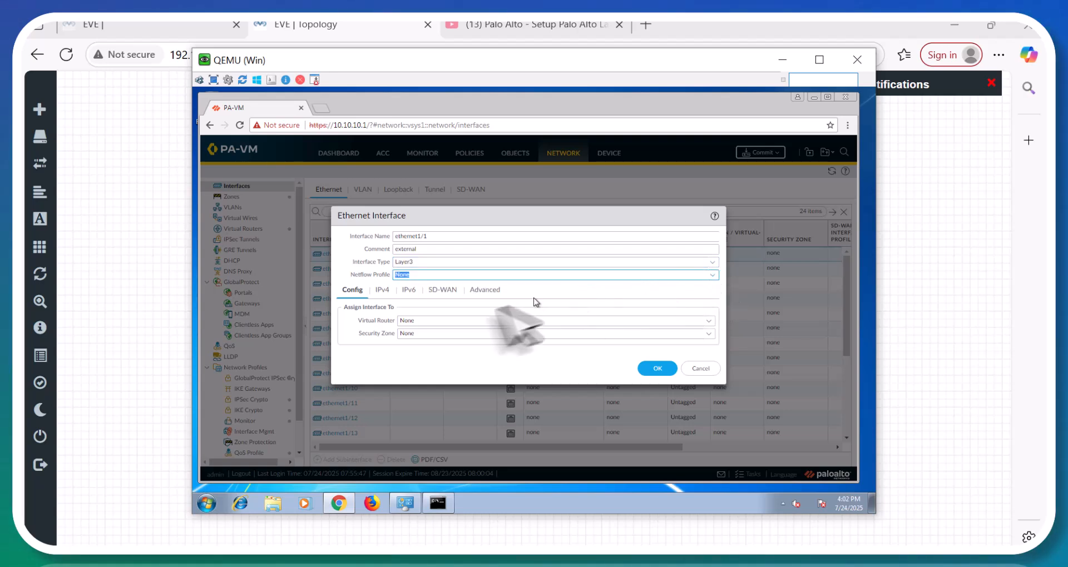
left_click(707, 321)
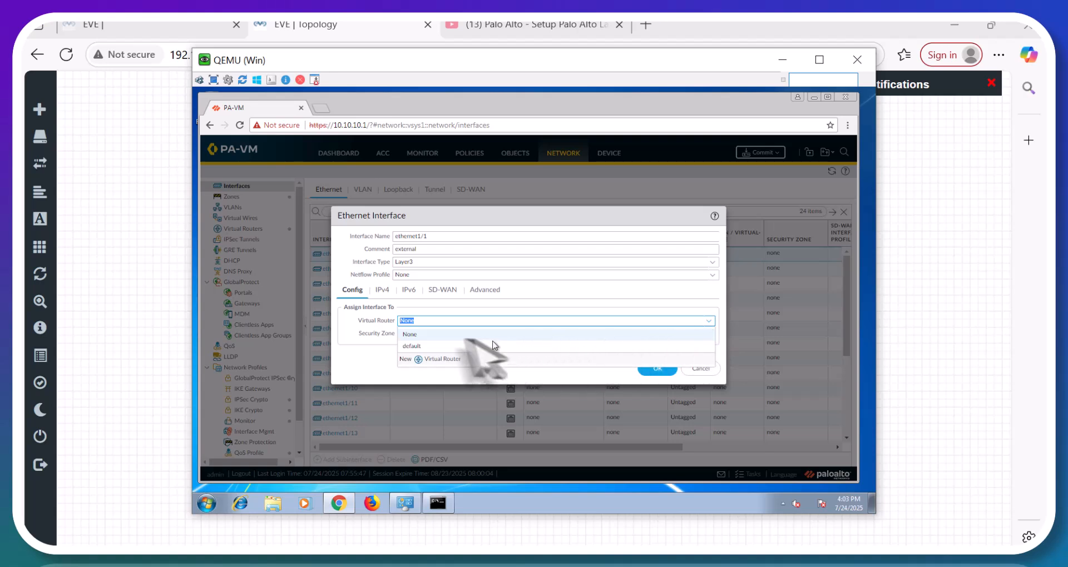
left_click(437, 347)
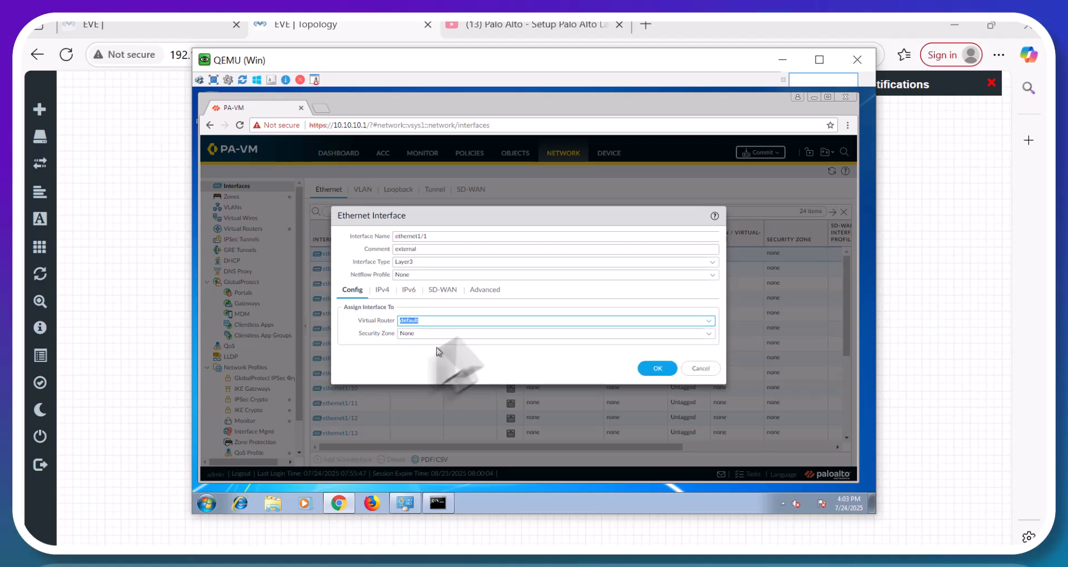
left_click(708, 335)
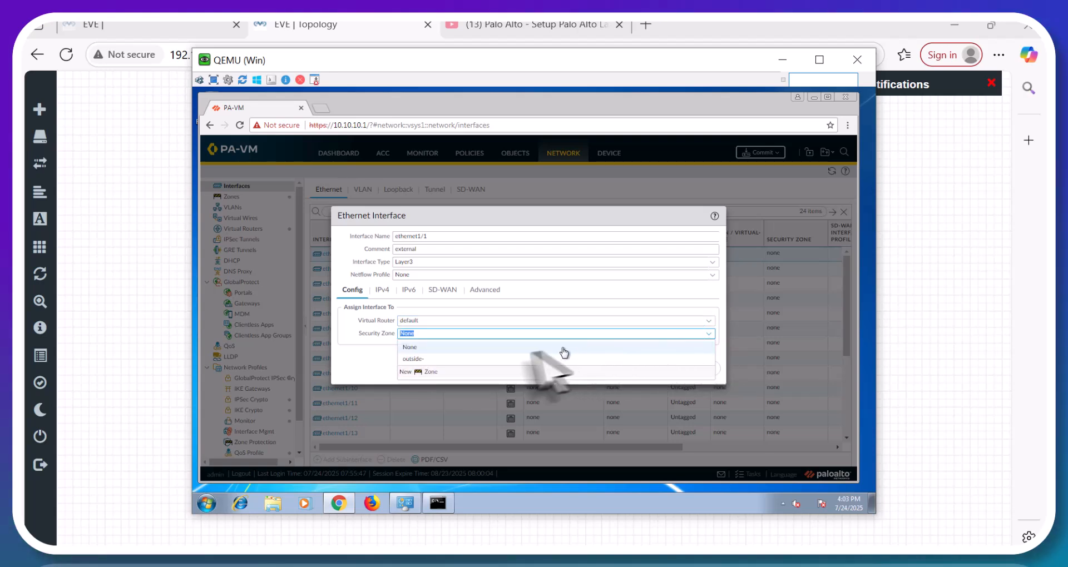
left_click(414, 359)
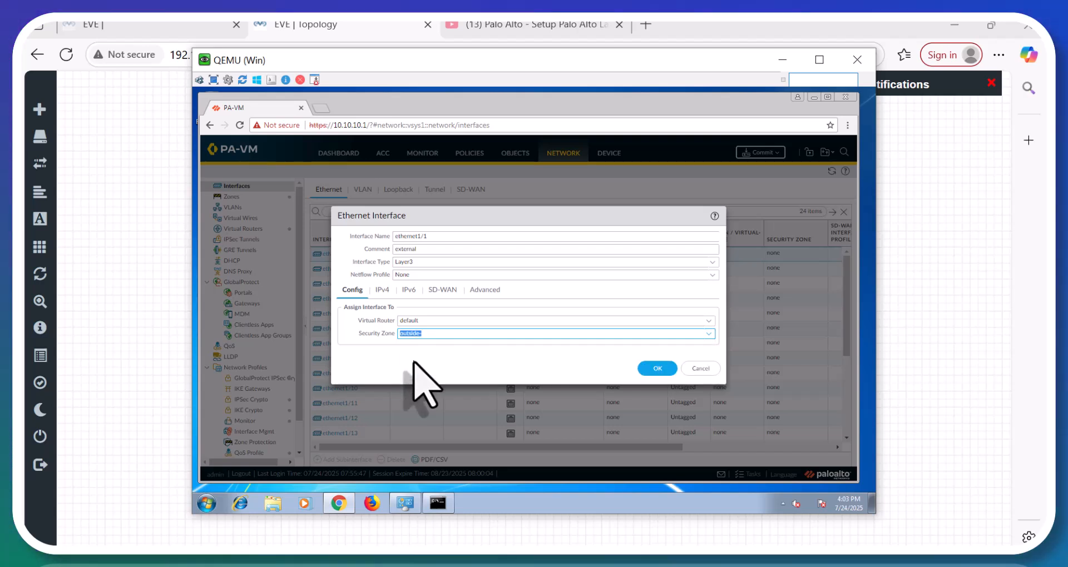
Give ethernet1/1 the IPv4 address 192.168.9.150/24 and save the interface.
left_click(382, 291)
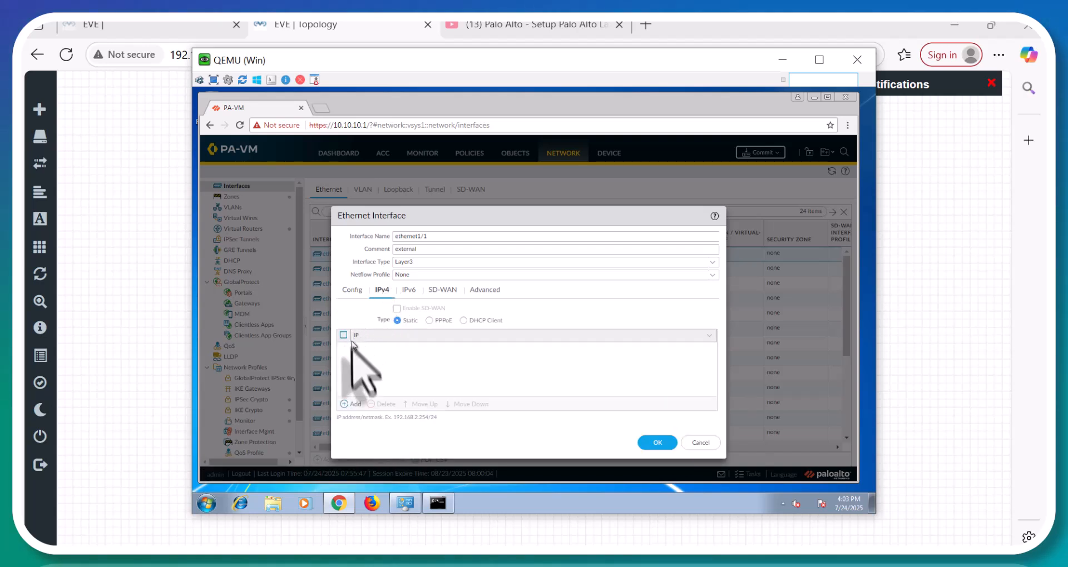
left_click(354, 404)
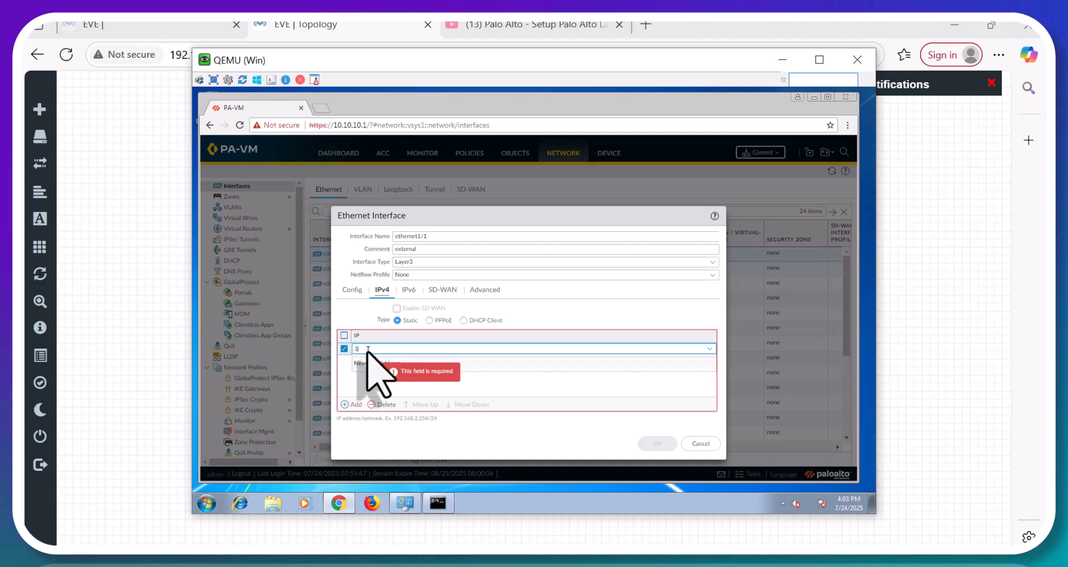
type("192.168.9.150/2")
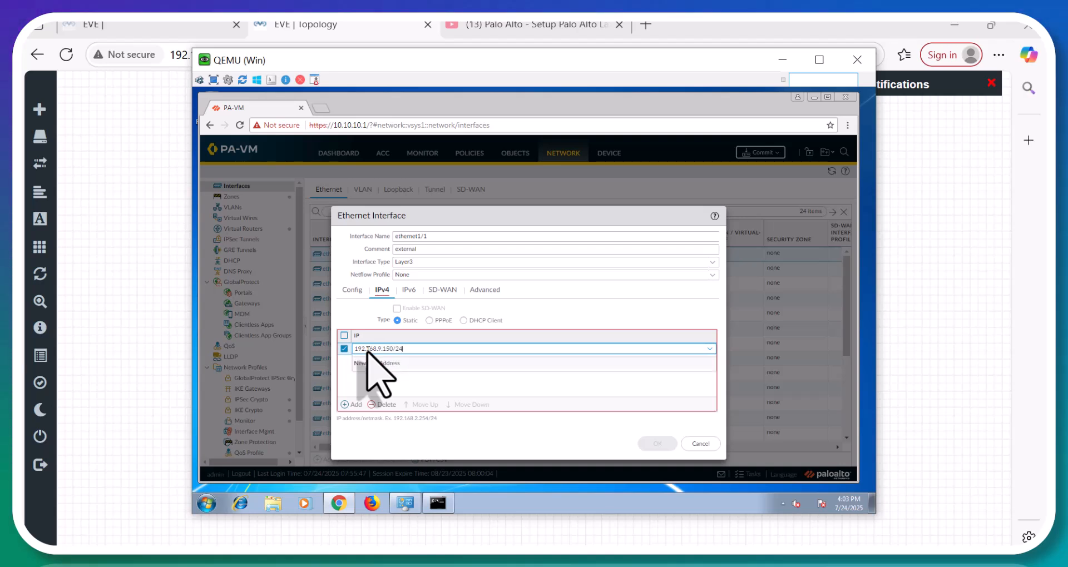
type("4")
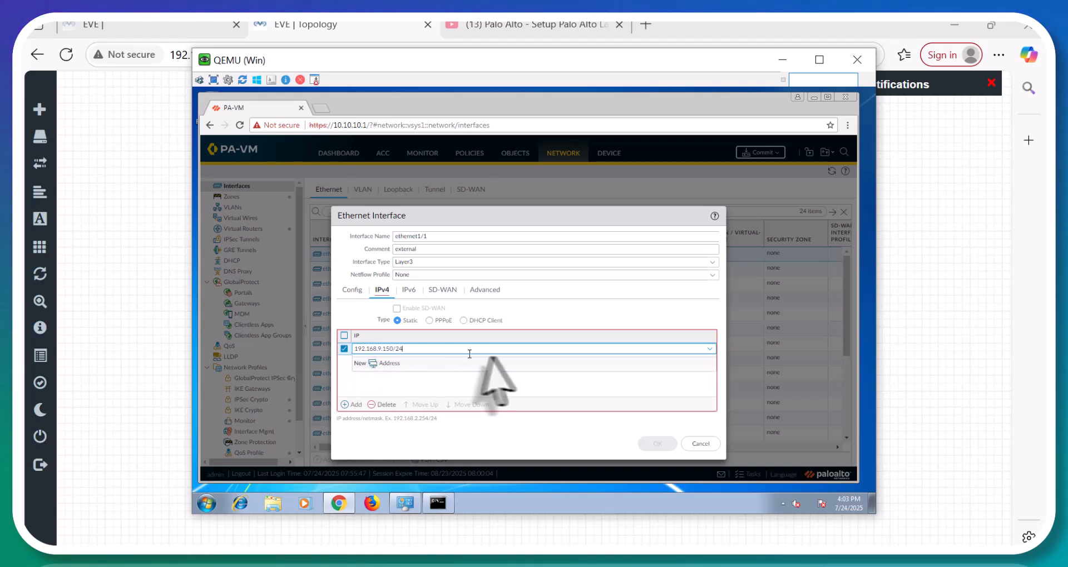
left_click(473, 393)
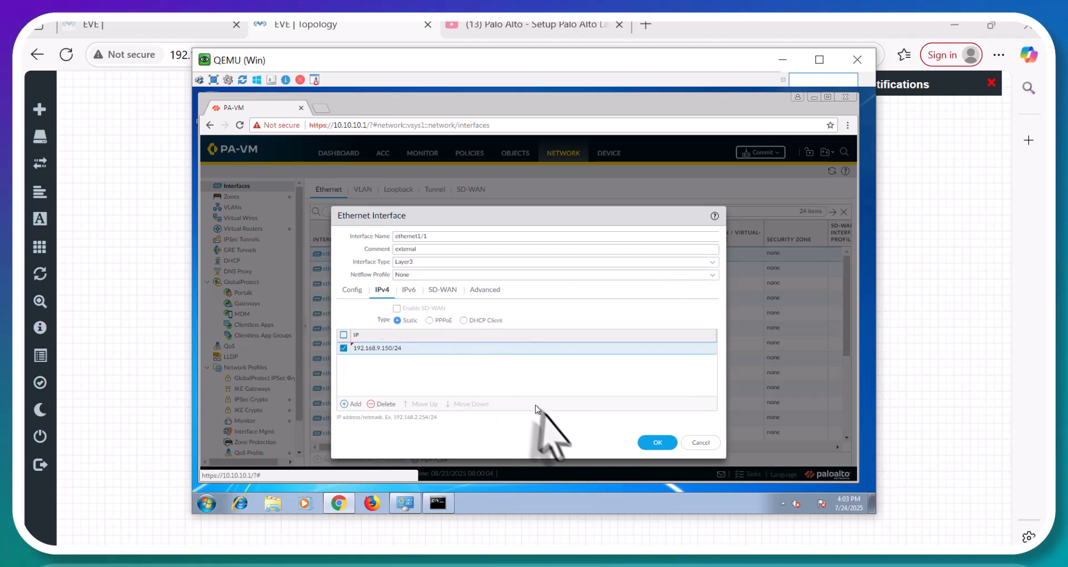
left_click(661, 442)
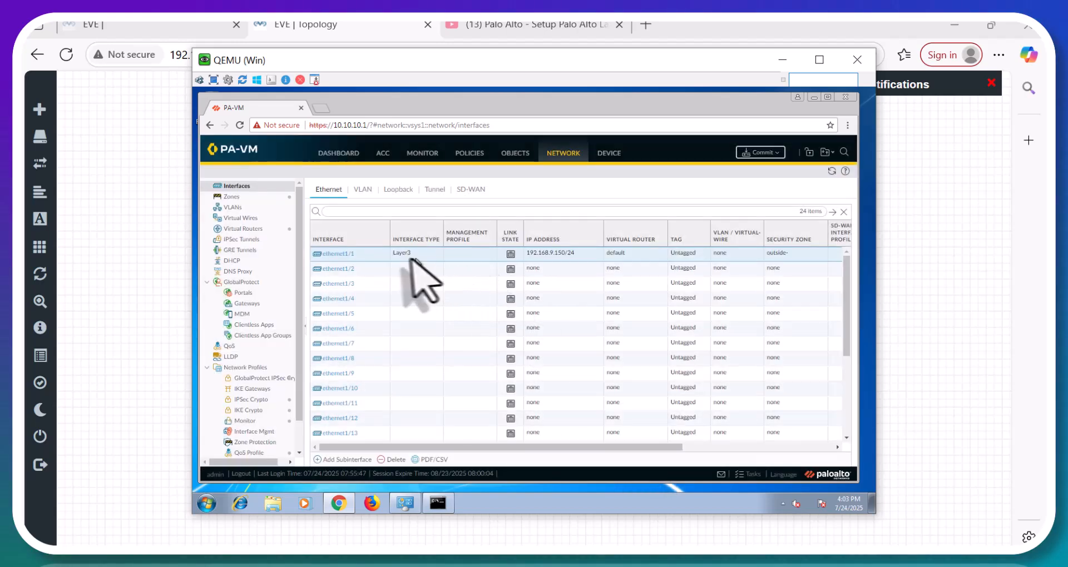
Open the default virtual router's static routes and start a new IPv4 route.
left_click(243, 228)
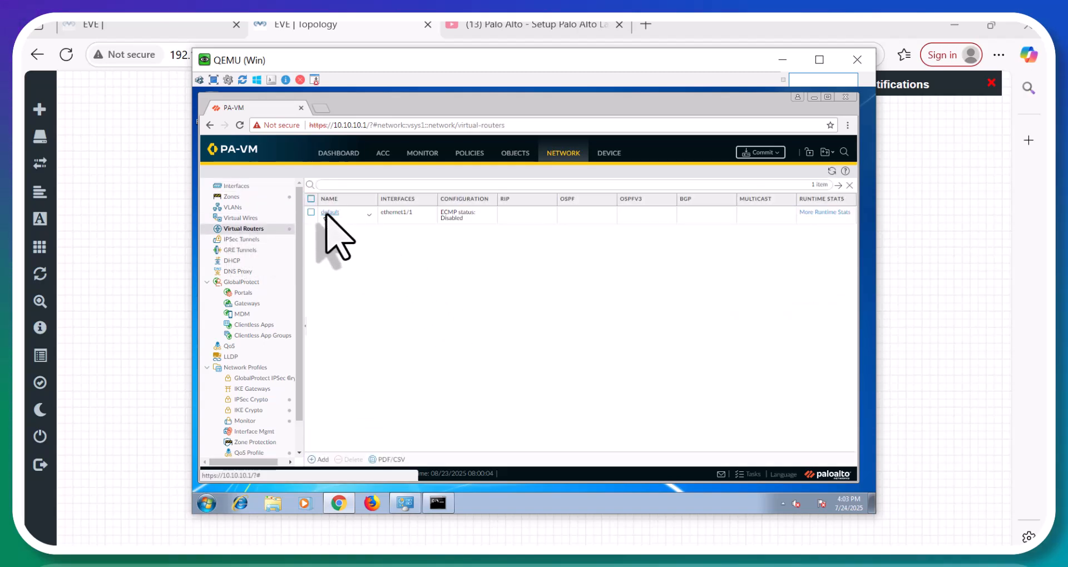
left_click(342, 221)
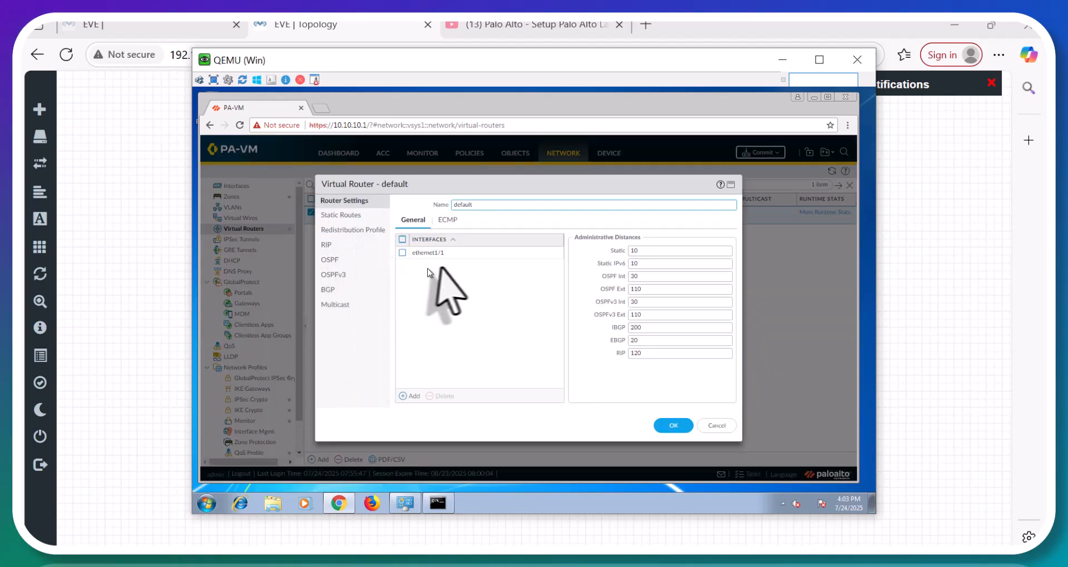
left_click(343, 216)
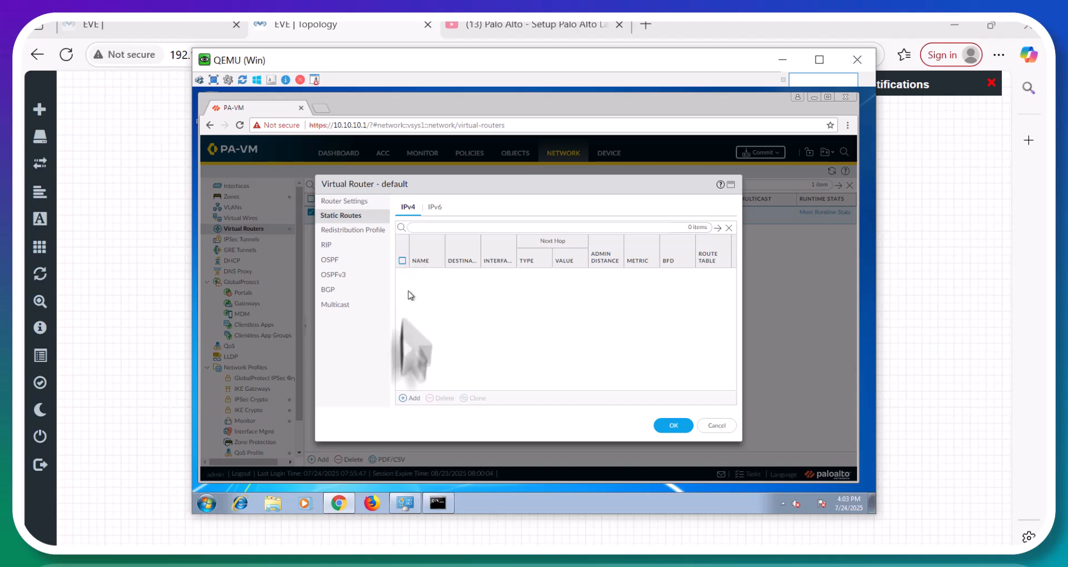
left_click(412, 399)
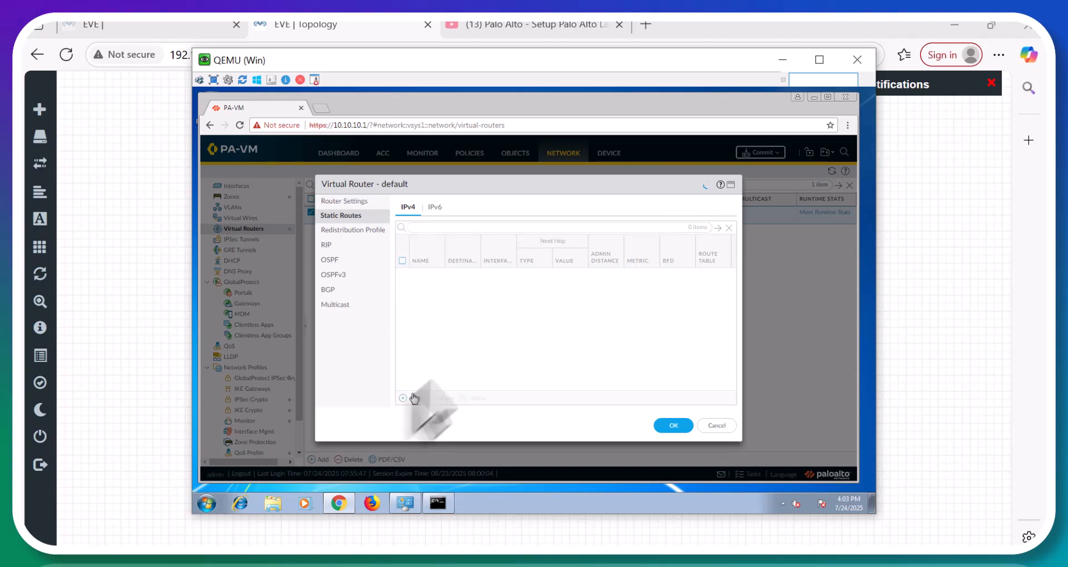
Define route 'default' to 0.0.0.0/0 with a 192.168 next-hop address, and save the router.
left_click(450, 198)
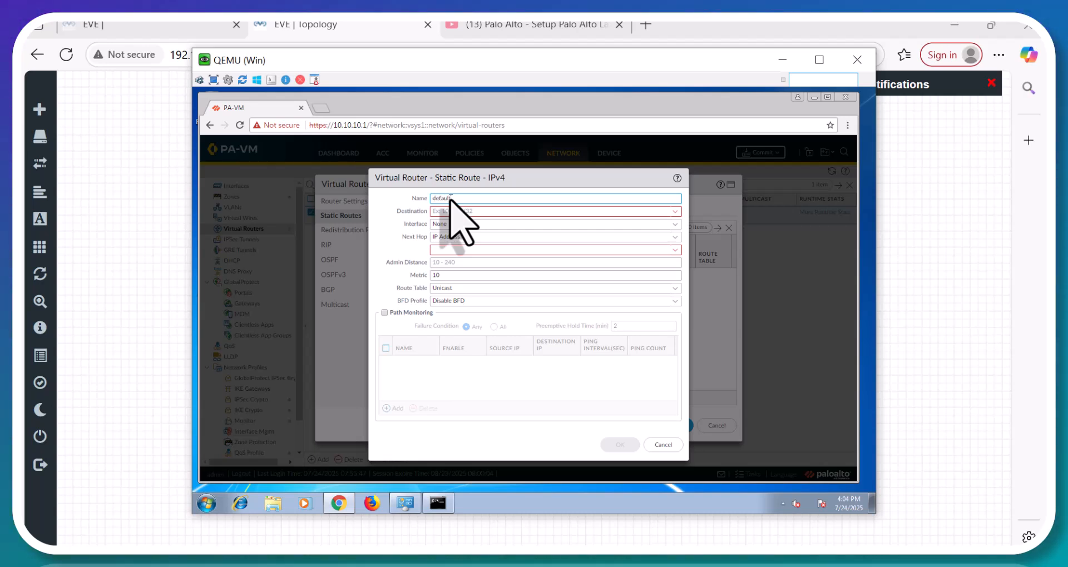
key("Tab")
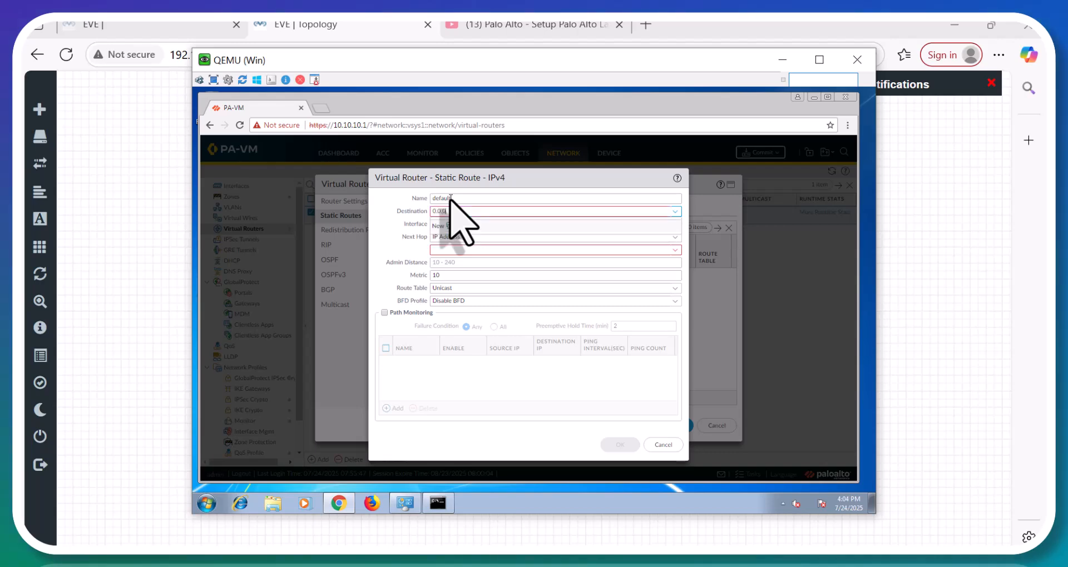
type("0.0.0.0/0")
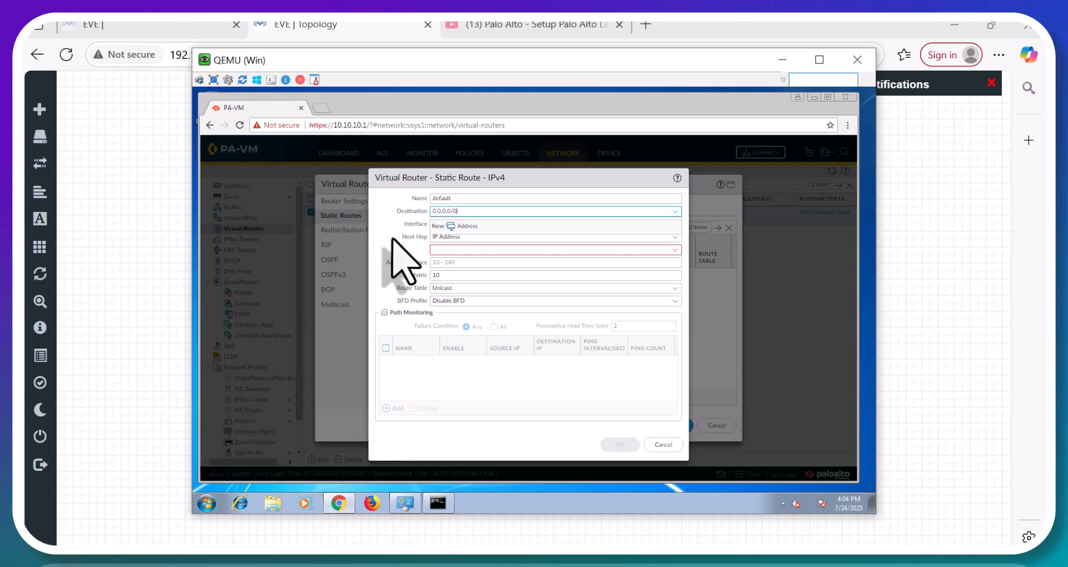
key("Tab")
key("Tab")
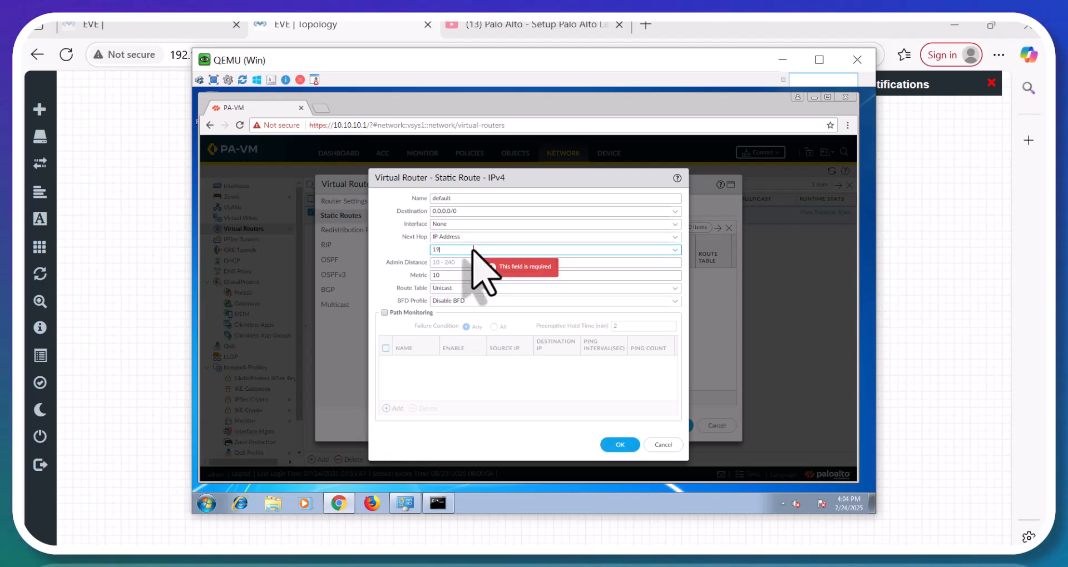
left_click(473, 250)
type("192.168.9.1")
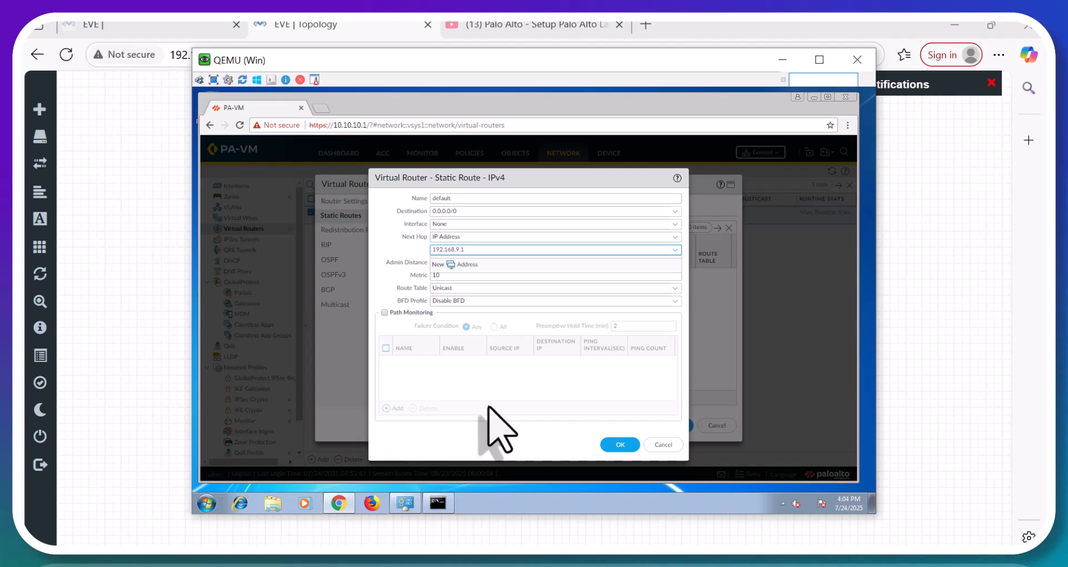
left_click(615, 445)
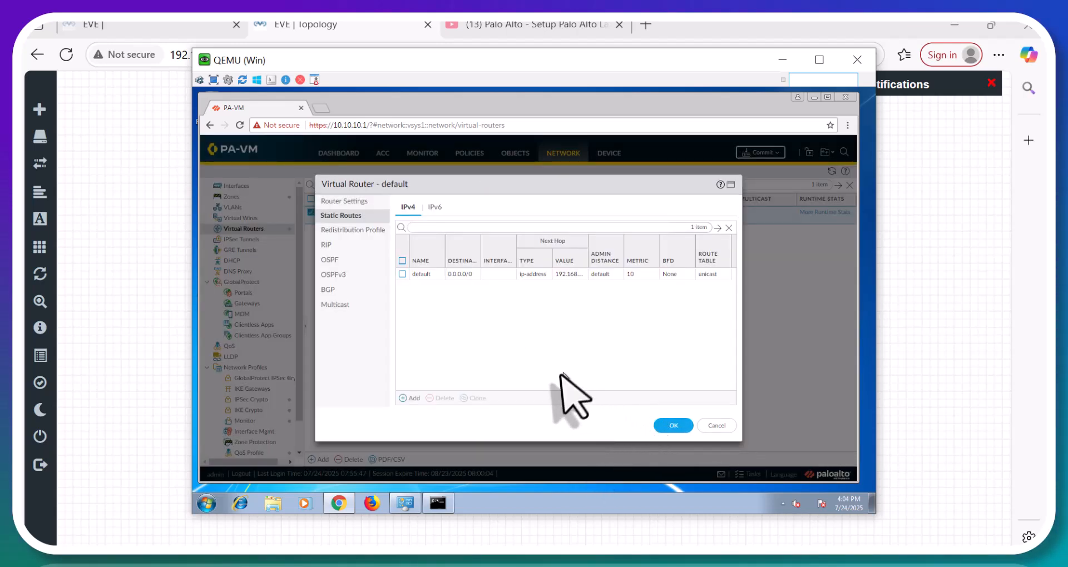
left_click(673, 425)
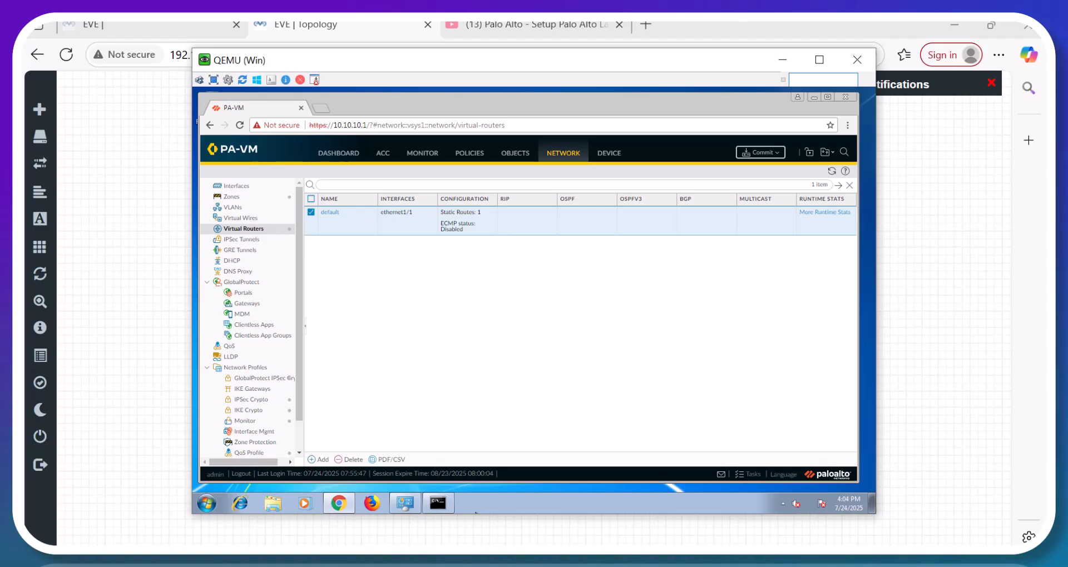
Run 'ping host source 192.168.9.150 8.8.8.8' on the firewall console, see it fail, and return to the web interface.
mouse_move(550, 542)
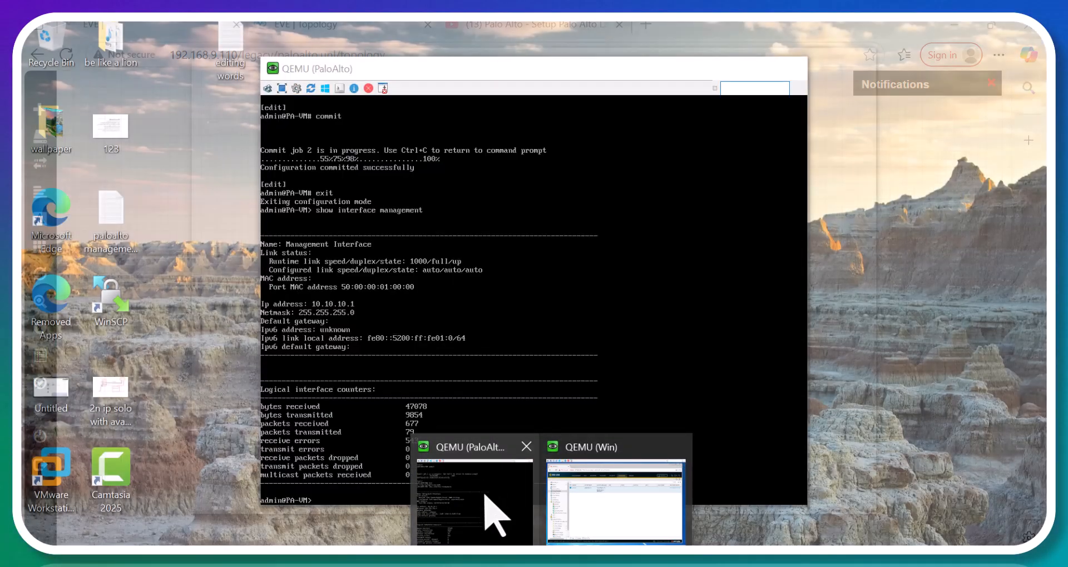
left_click(485, 495)
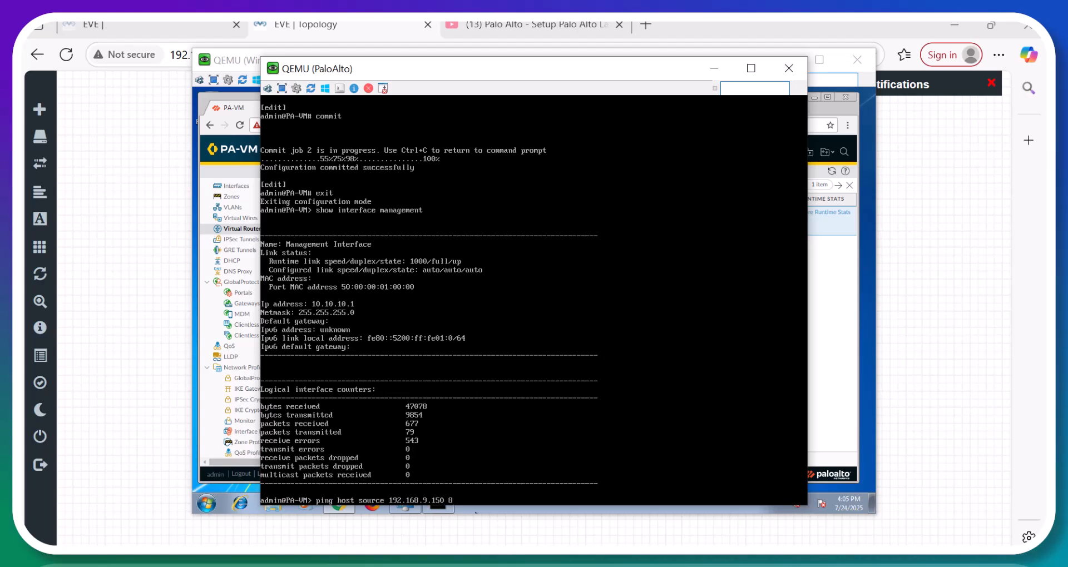
key("Return")
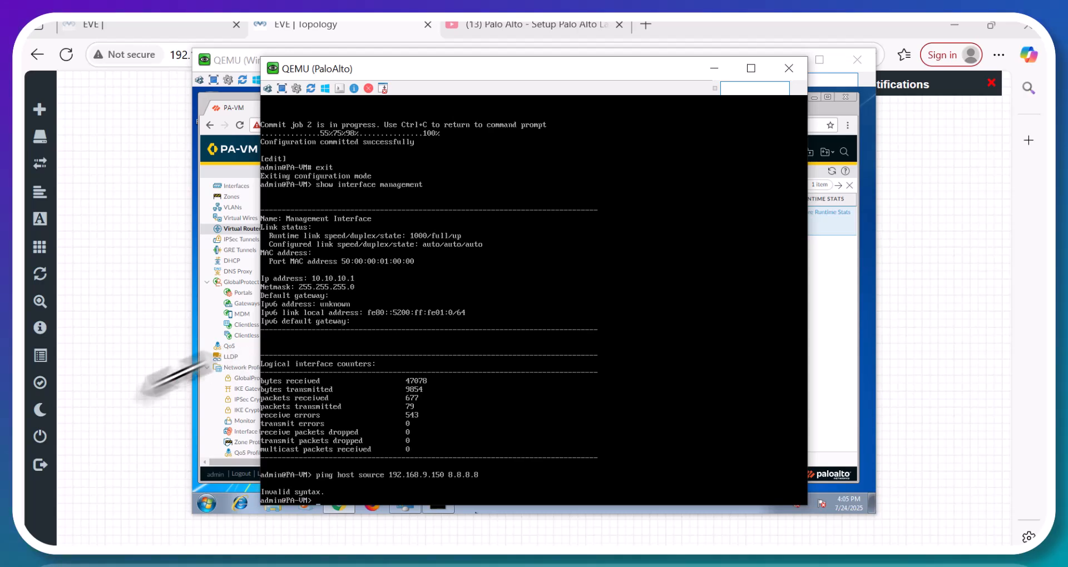
left_click(196, 444)
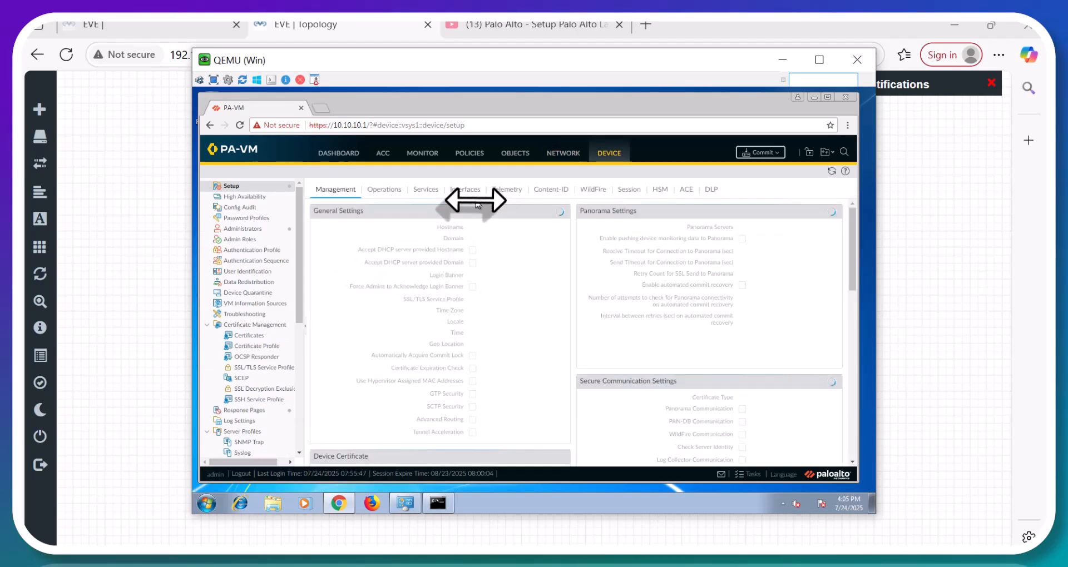
Under Device > Setup > Services, set primary DNS 8.8.8.8 and secondary DNS 8.8.4.4.
left_click(435, 192)
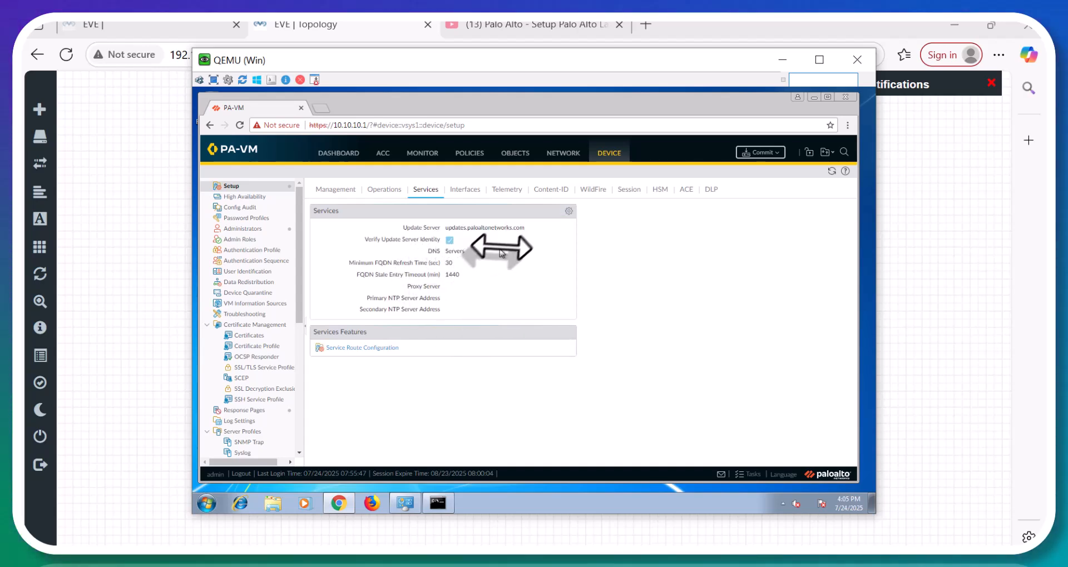
left_click(568, 211)
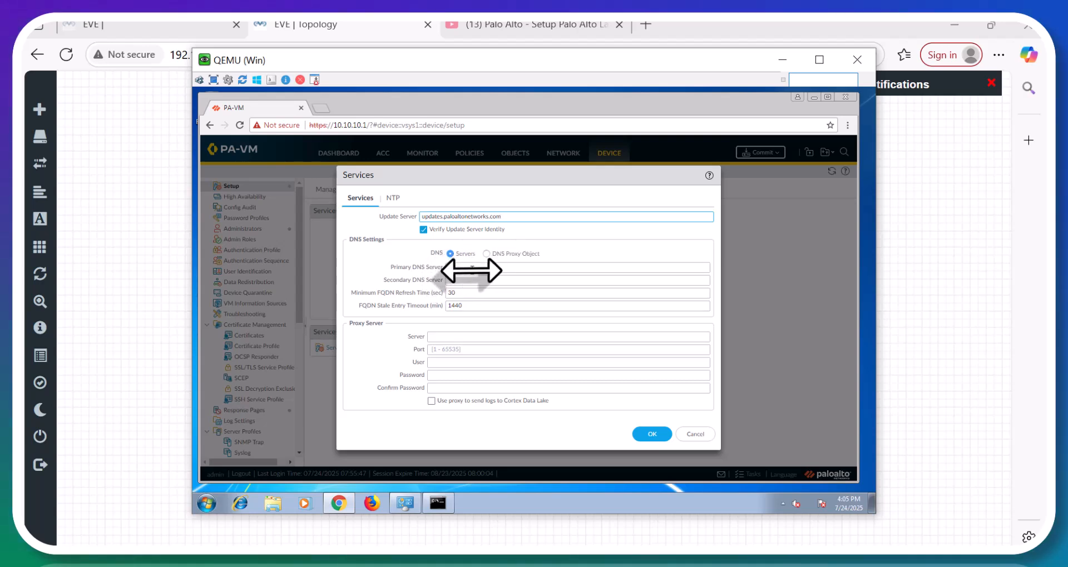
left_click(472, 268)
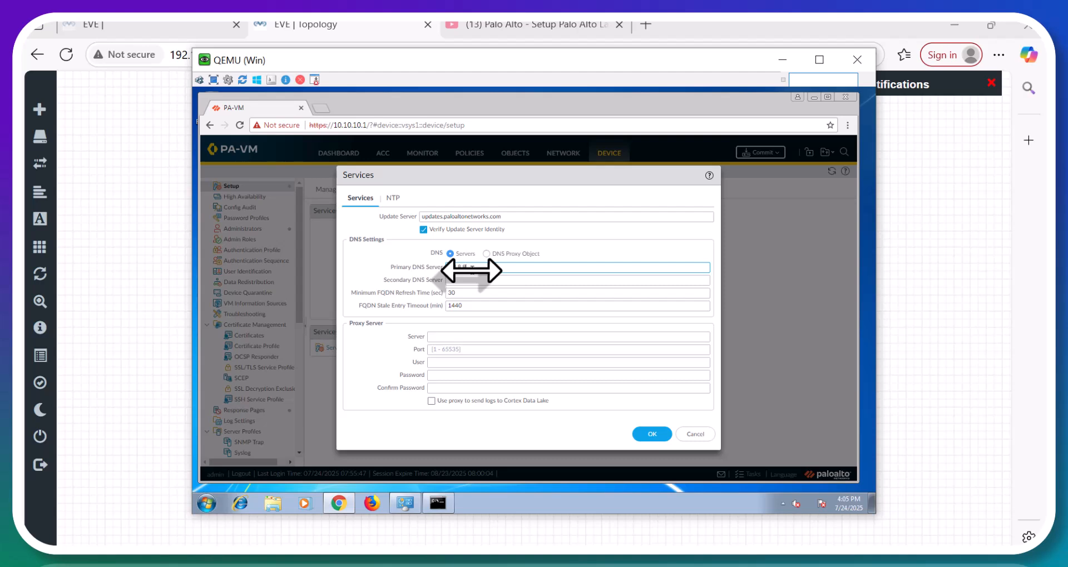
key("Tab")
type("8.8")
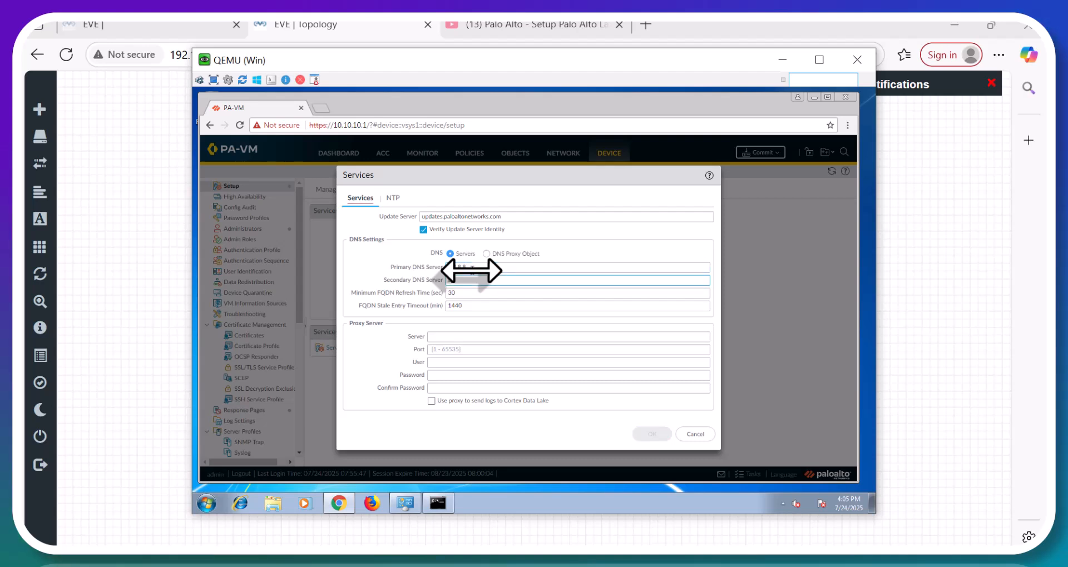
type(".4.4")
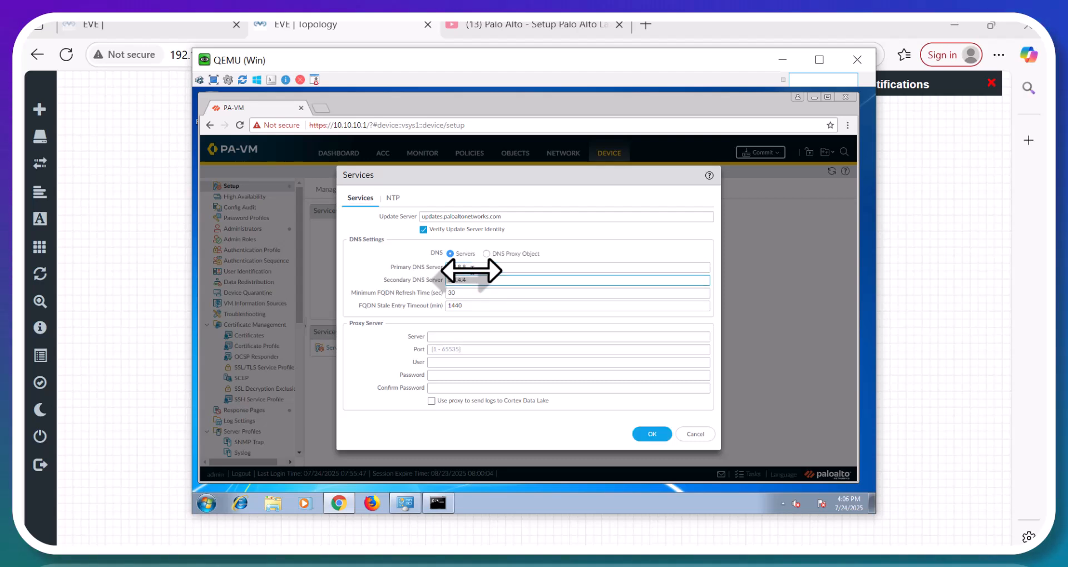
left_click(651, 434)
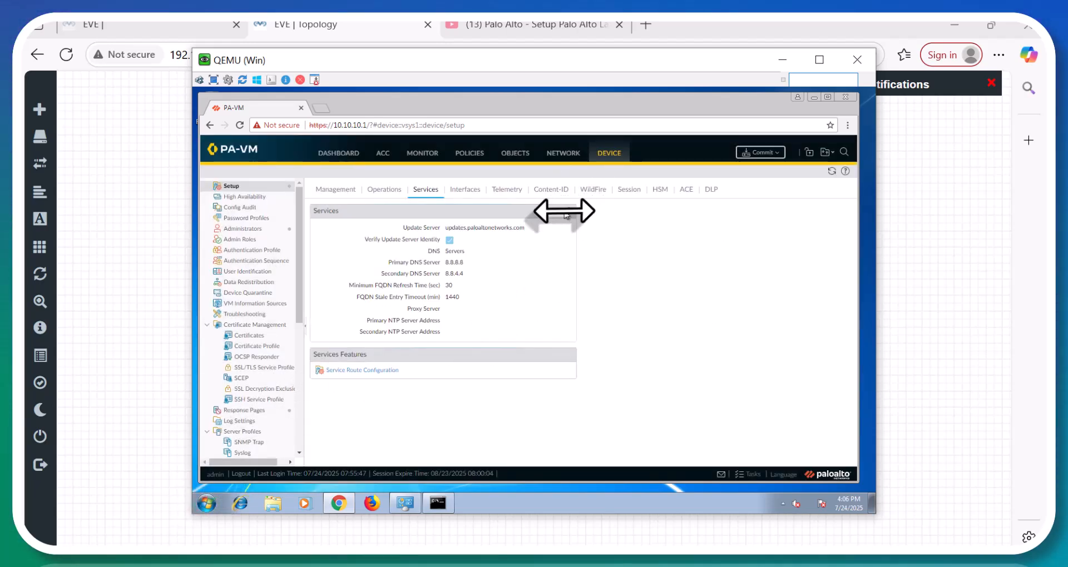
Customize the DNS service route to source from ethernet1/1 at 192.168.9.150/24.
left_click(367, 372)
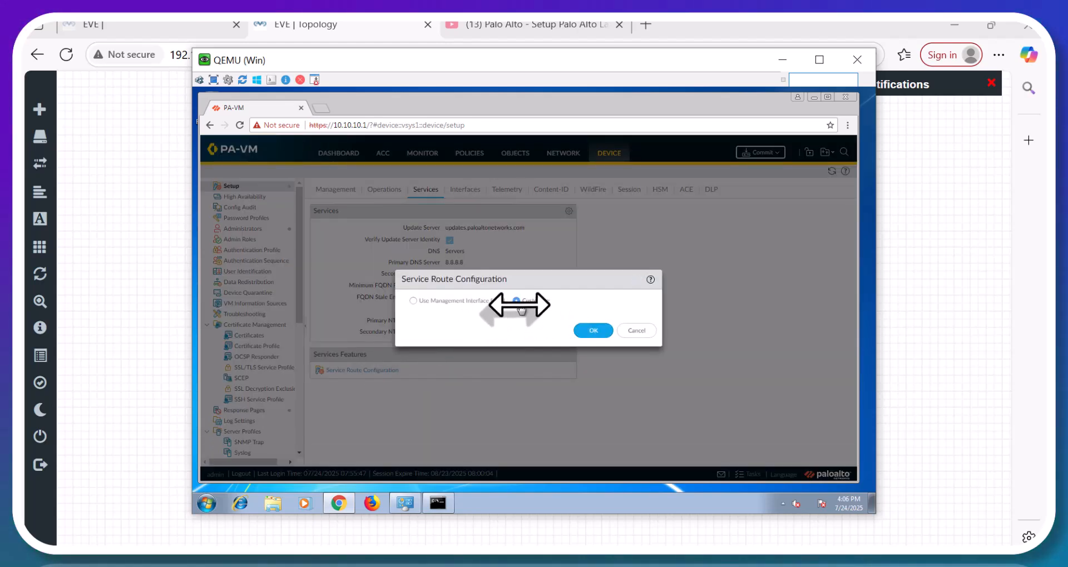
left_click(531, 307)
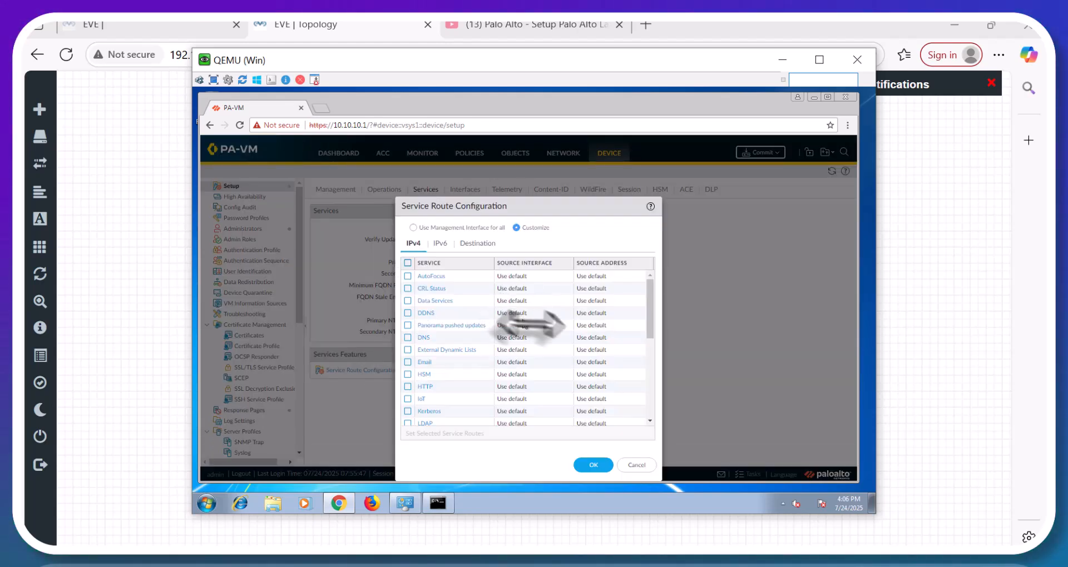
left_click(408, 337)
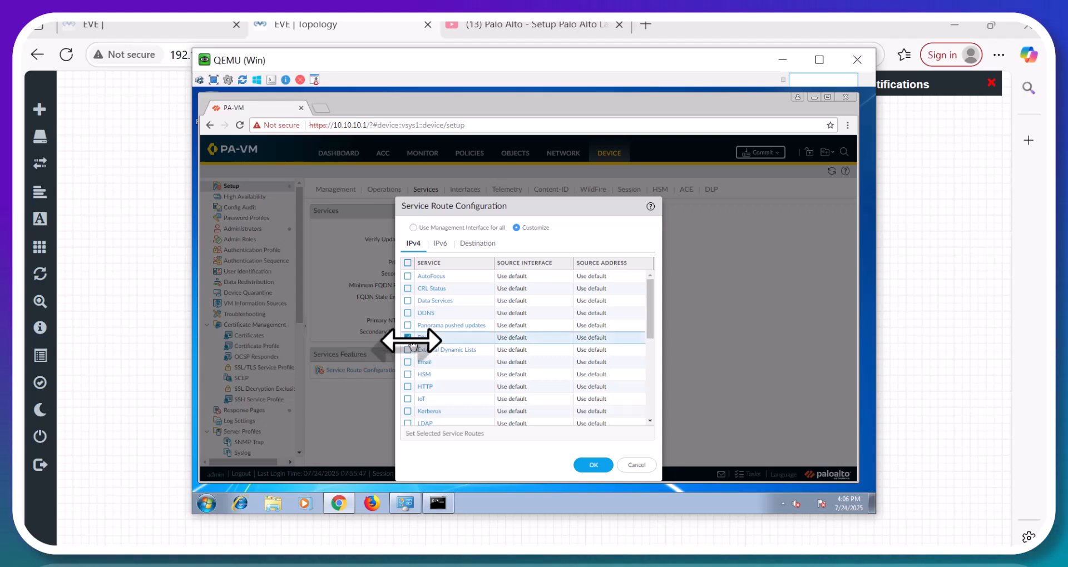
left_click(450, 433)
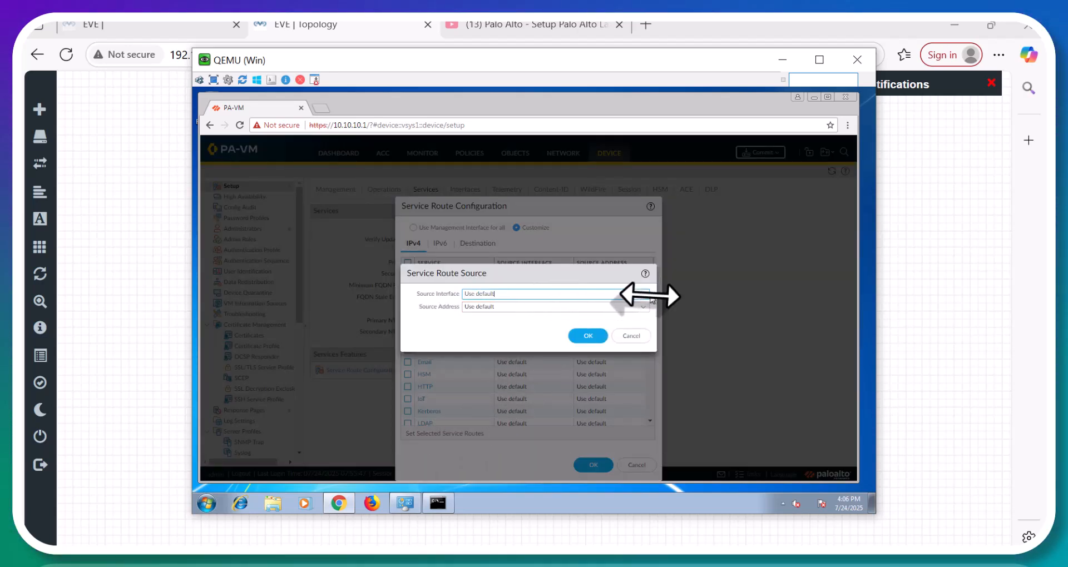
left_click(643, 299)
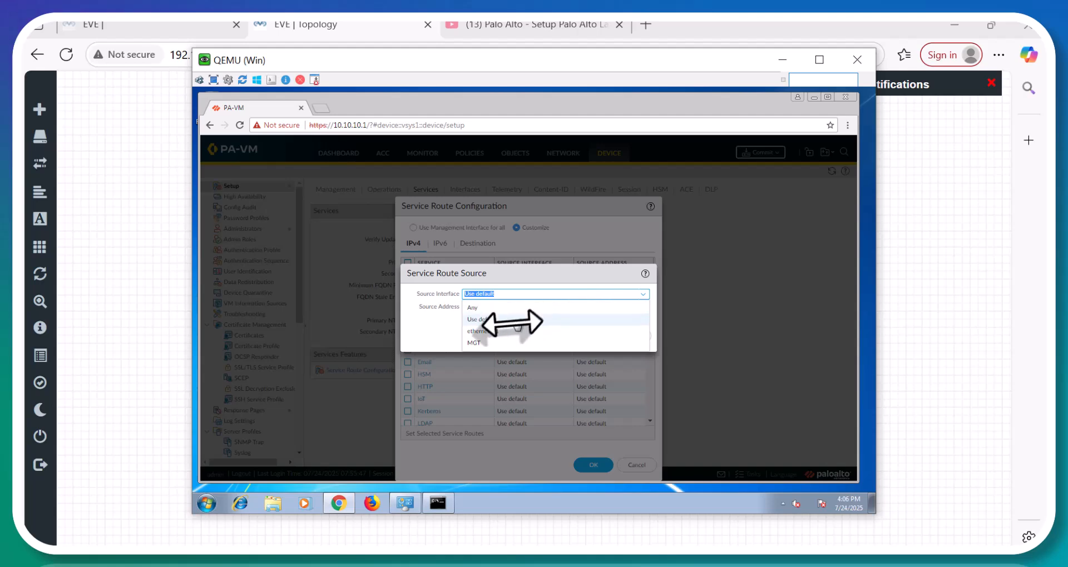
left_click(513, 331)
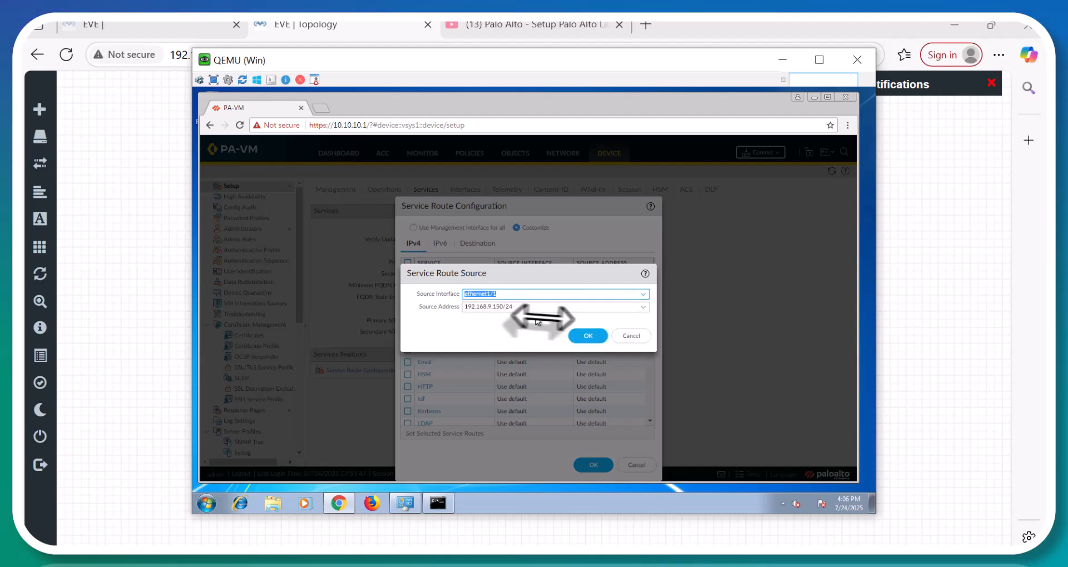
left_click(587, 336)
left_click(592, 465)
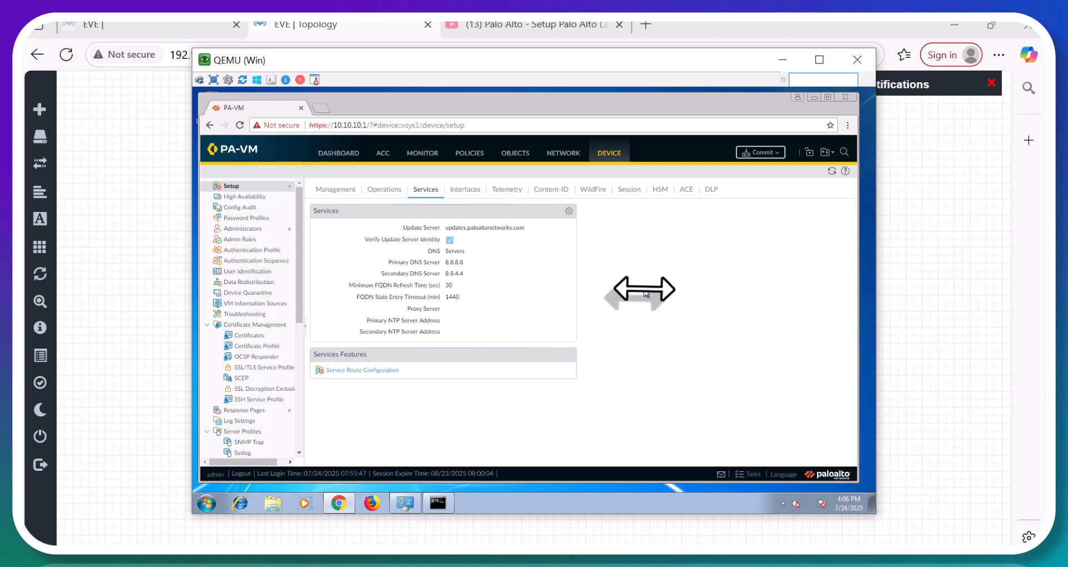
Commit all pending changes to the firewall and close the successful commit status.
left_click(762, 153)
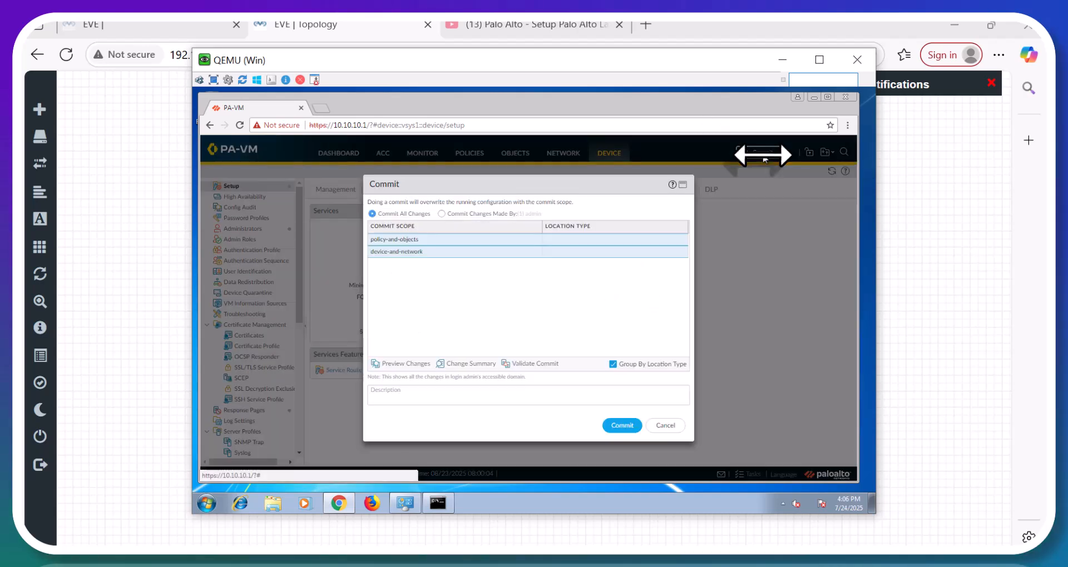
left_click(618, 425)
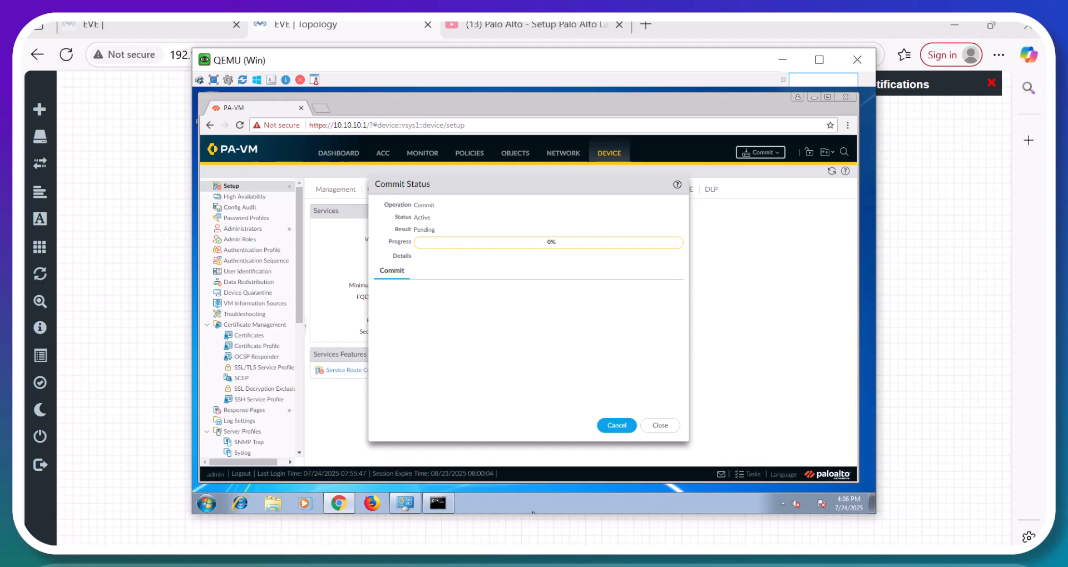
mouse_move(527, 528)
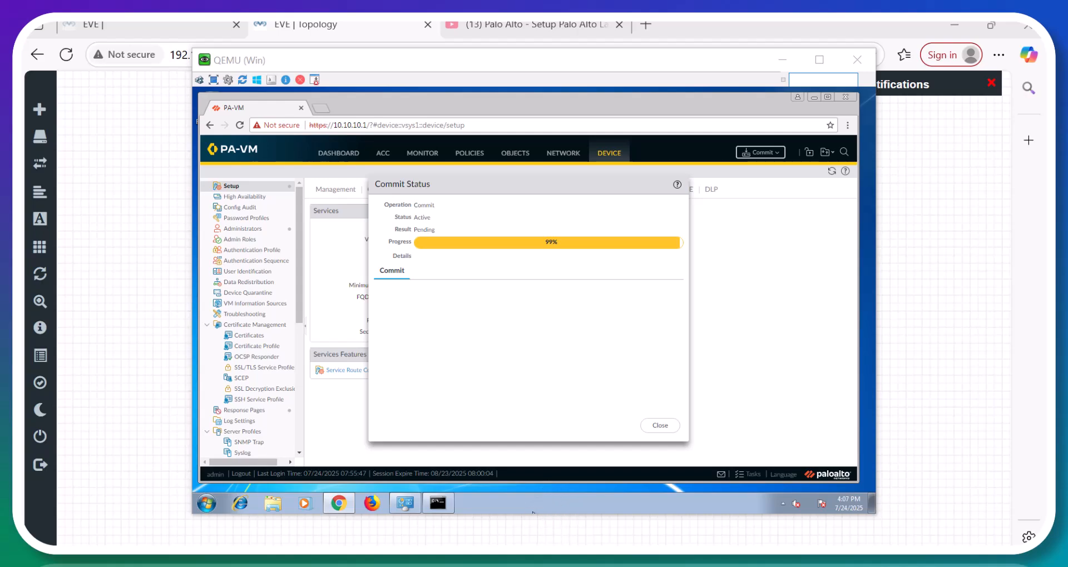
mouse_move(511, 559)
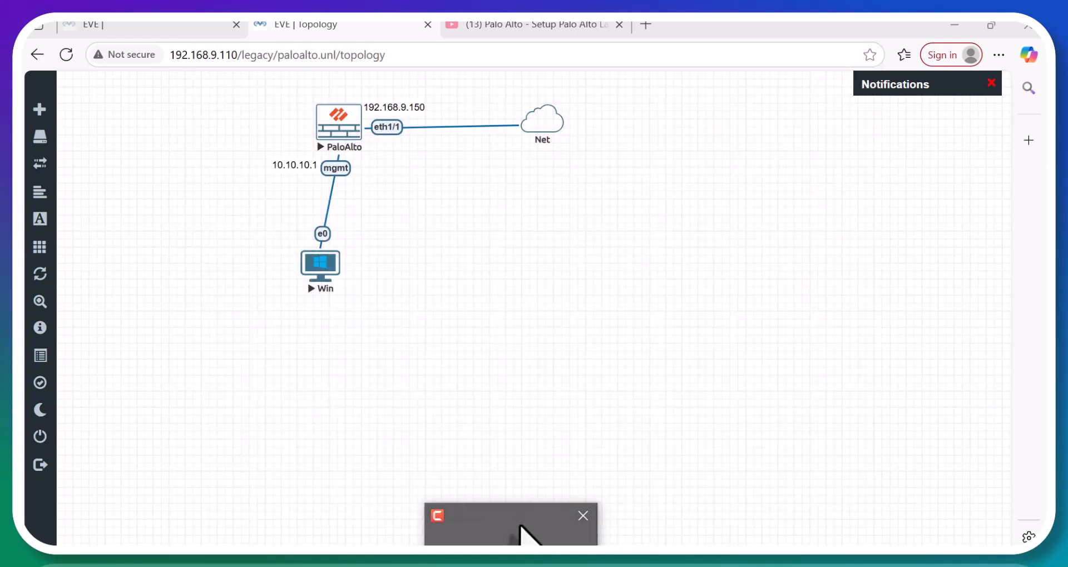
left_click(520, 525)
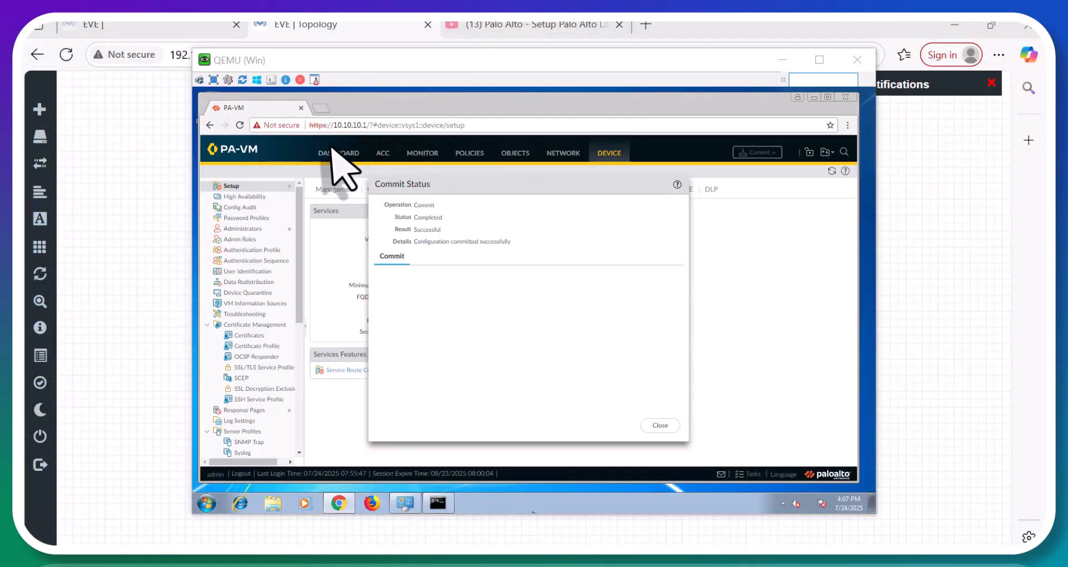
left_click(660, 425)
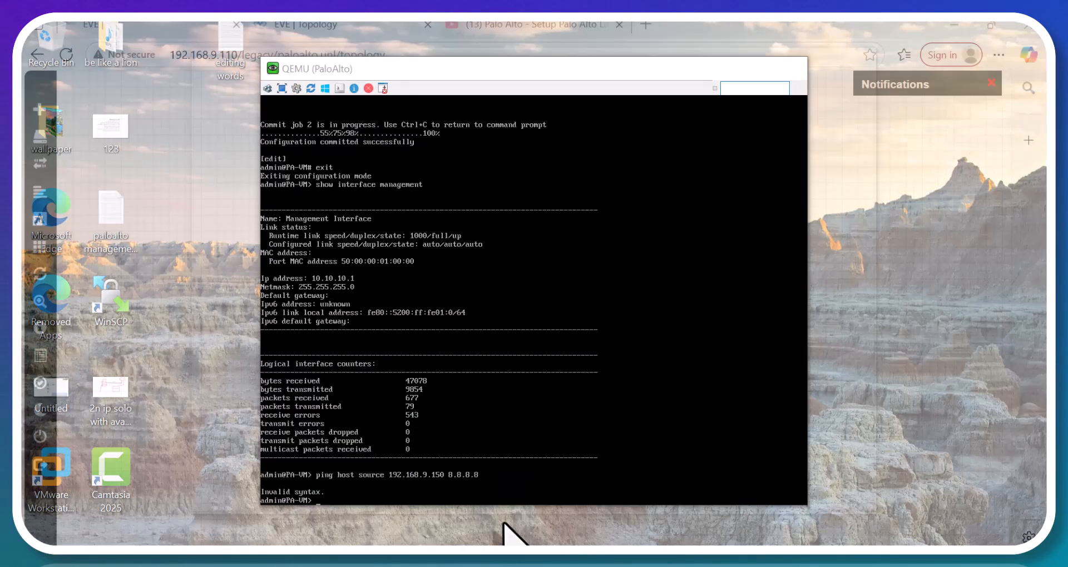
Run 'ping host 8.8.8.8' on the firewall console and get replies from 8.8.8.8.
left_click(508, 529)
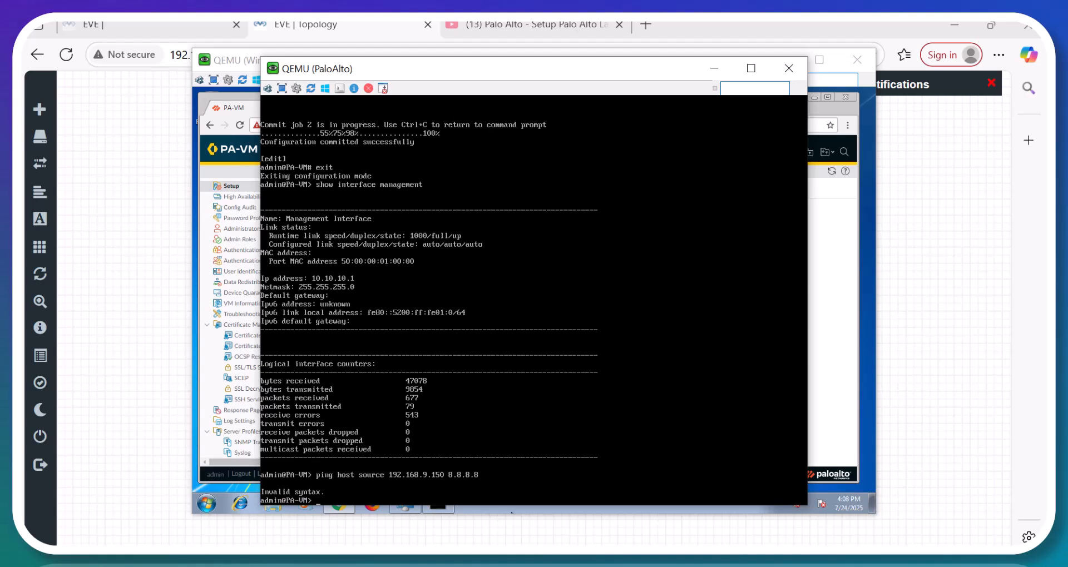
key("Up")
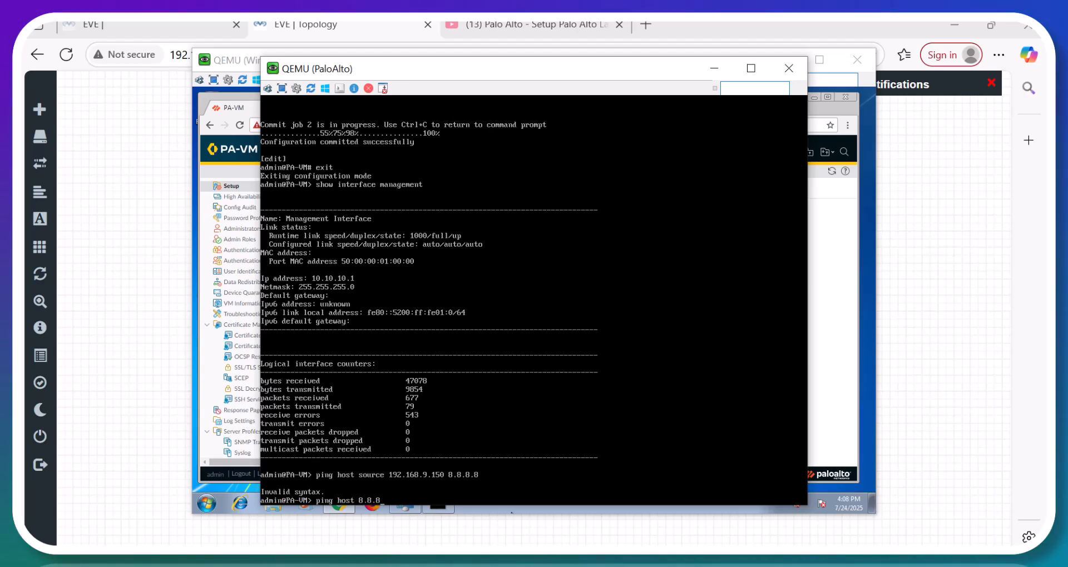
key("Return")
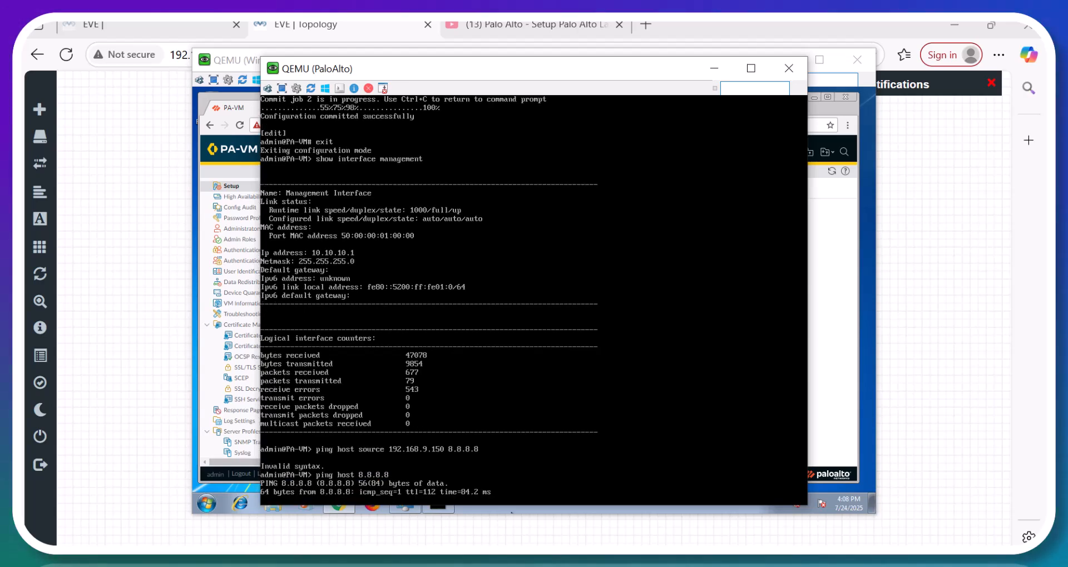